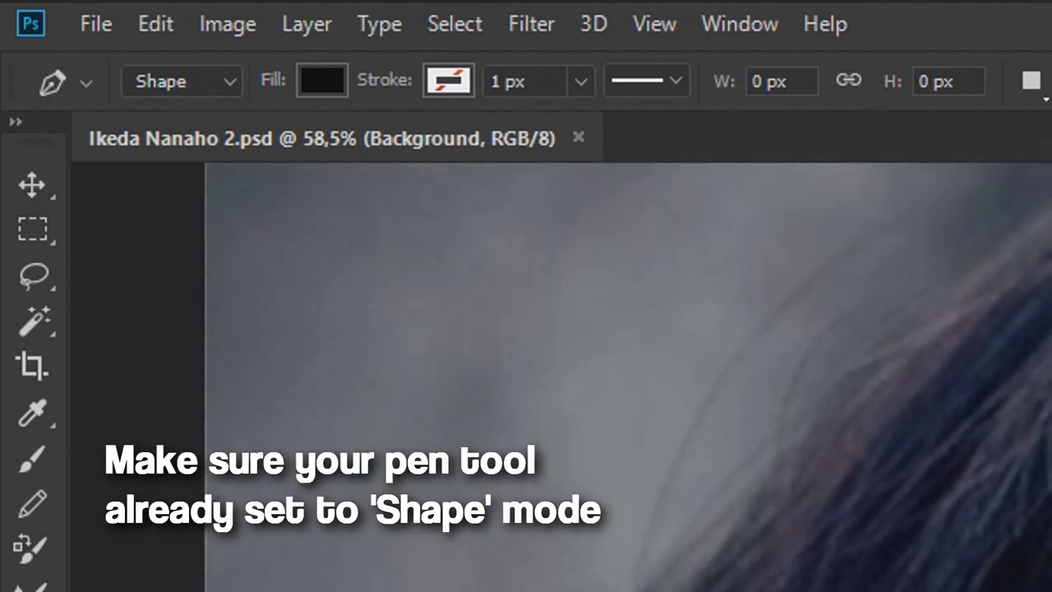
Trace a closed black eyeliner shape along the right-hand eye's upper lid, inner to outer corner
scroll(561, 376, "up", 3)
scroll(561, 376, "up", 3)
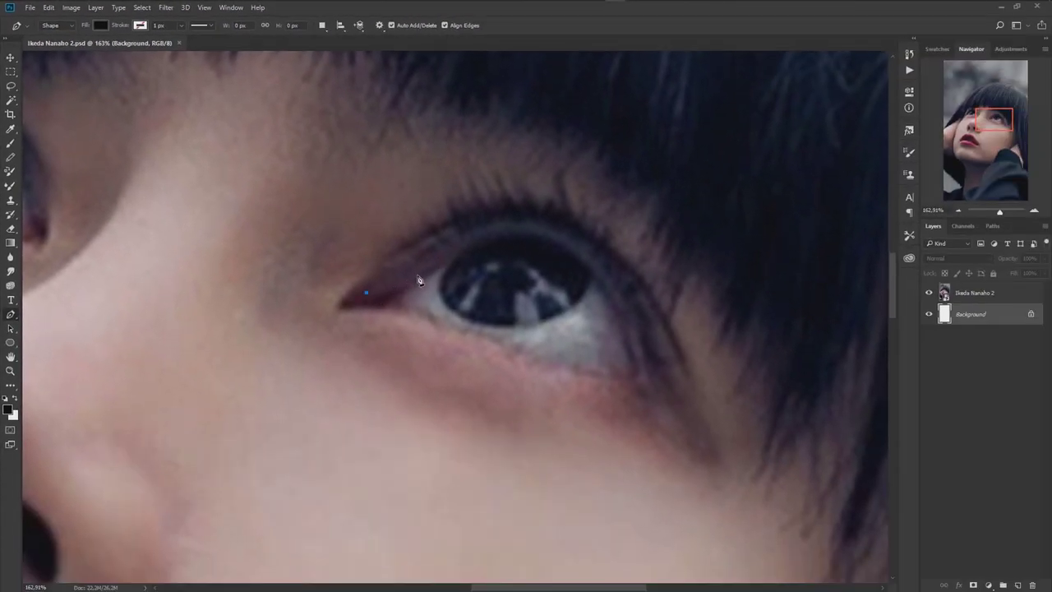
left_click(418, 281)
left_click_drag(453, 244, 510, 216)
mouse_move(621, 300)
left_mouse_down()
mouse_move(660, 383)
mouse_move(667, 379)
mouse_move(662, 418)
left_mouse_up()
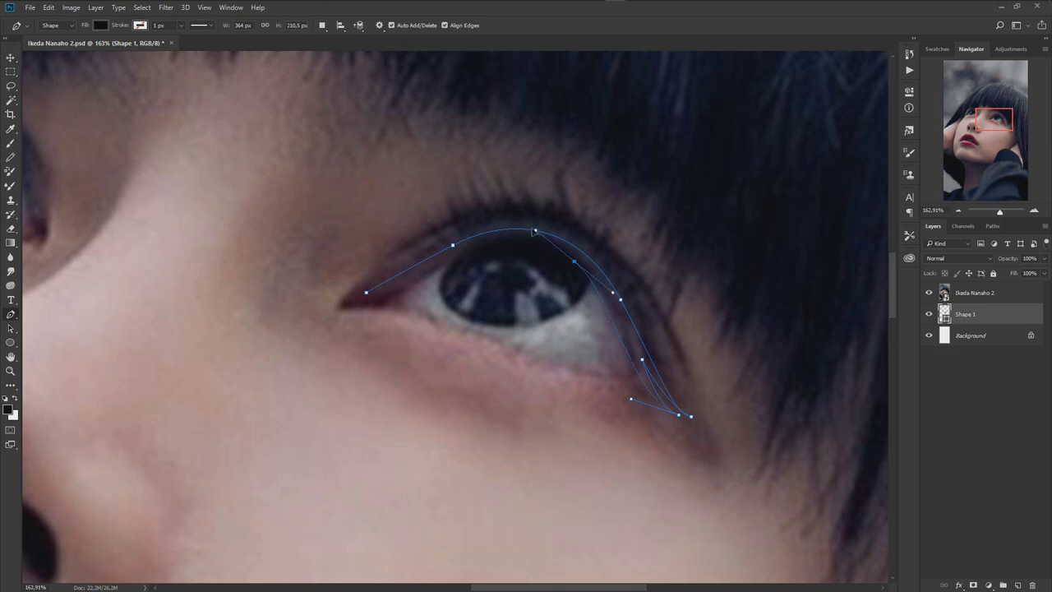
left_click_drag(574, 262, 520, 211)
left_click_drag(402, 298, 392, 302)
left_click_drag(452, 236, 552, 206)
left_click(452, 237)
left_click(343, 310)
Set the path to Combine Shapes and add an outer lash stroke to the liner
left_click(323, 25)
left_click(346, 48)
left_click_drag(593, 228, 687, 292)
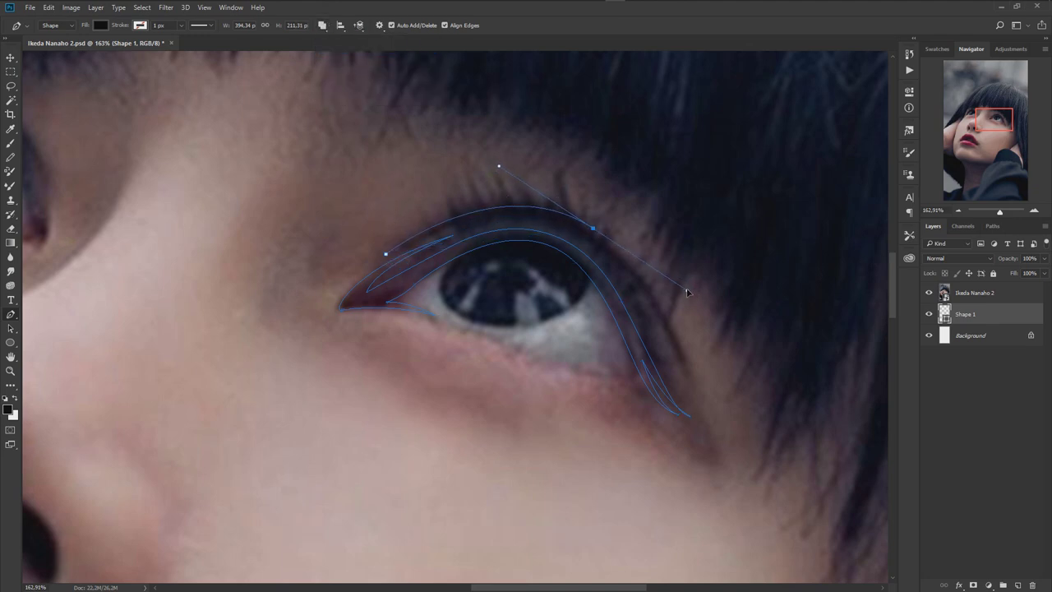
left_click(689, 384)
left_click_drag(691, 294, 670, 281)
left_click(386, 253)
Refine the liner's anchor points to smooth its upper and outer curves
left_click_drag(594, 335, 573, 314)
left_click(555, 236, "ctrl")
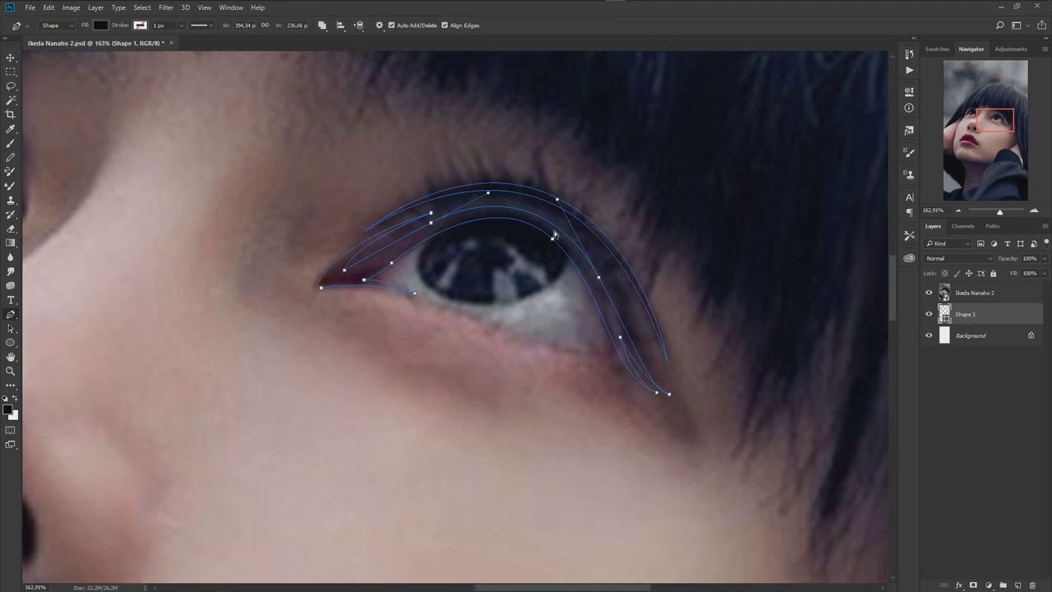
left_click(430, 215, "ctrl")
left_click_drag(601, 282, 609, 274)
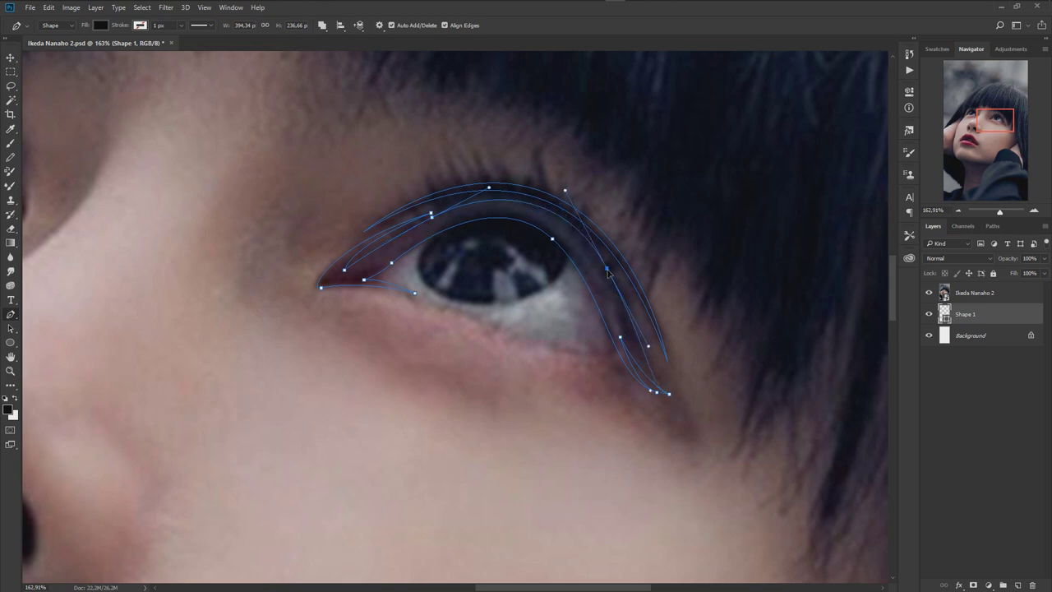
left_click_drag(495, 322, 502, 298)
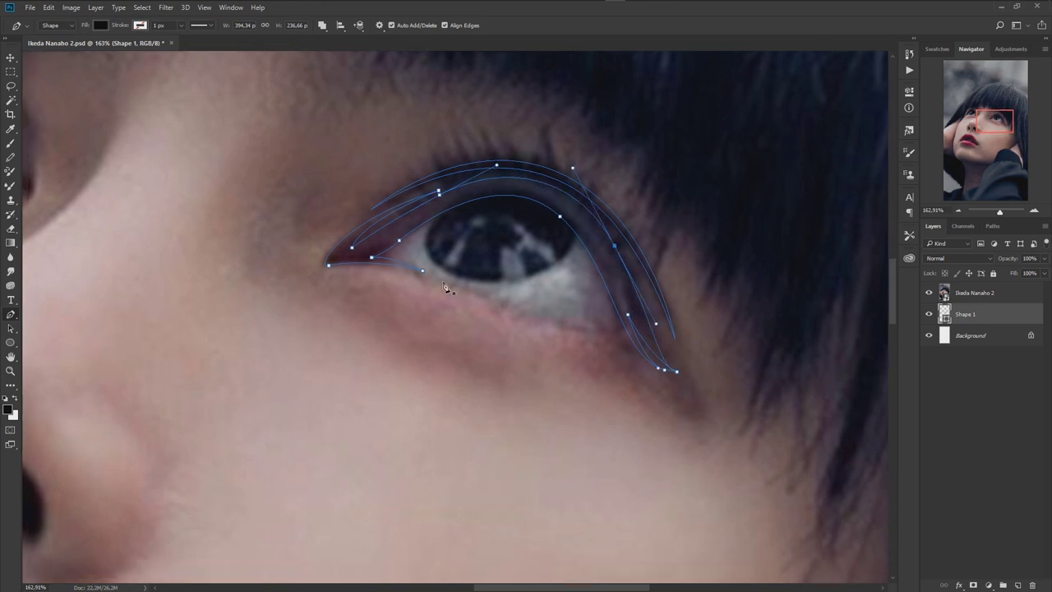
left_click(527, 316, "ctrl")
Move the Shape 1 liner layer above the photo layer
scroll(450, 286, "down", 2)
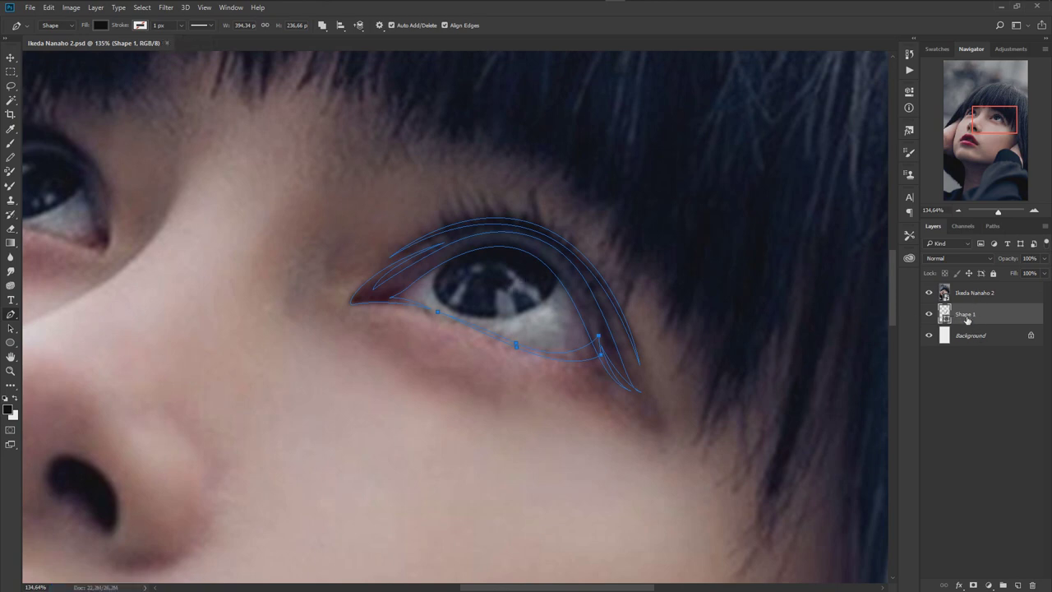
left_click_drag(967, 319, 967, 288)
scroll(499, 289, "up", 1)
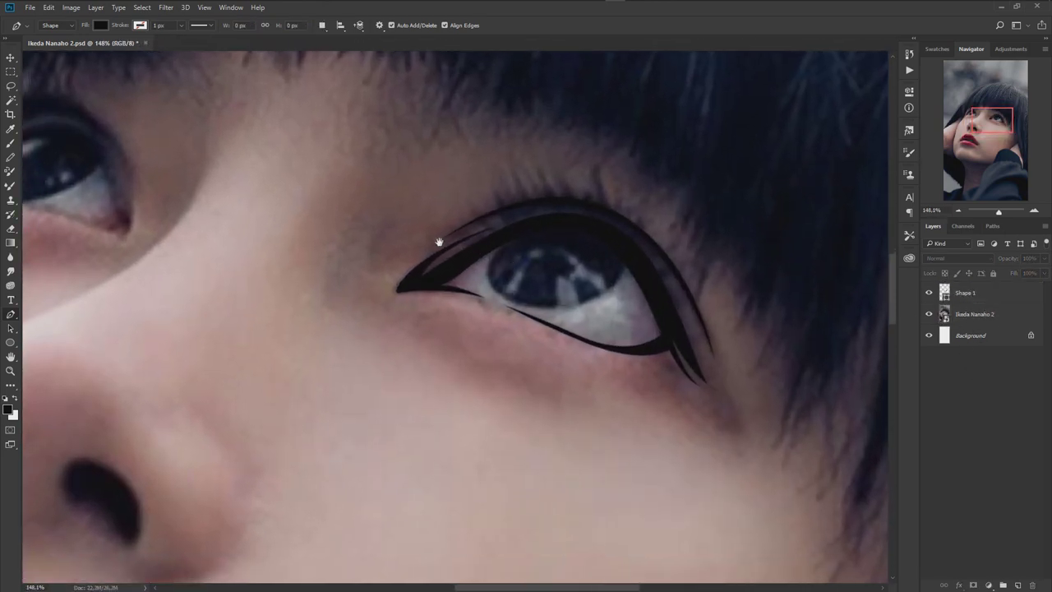
Trace black liner along the left-hand eye's upper lid into the Shape 1 layer
left_click_drag(499, 289, 754, 362)
left_click(959, 294)
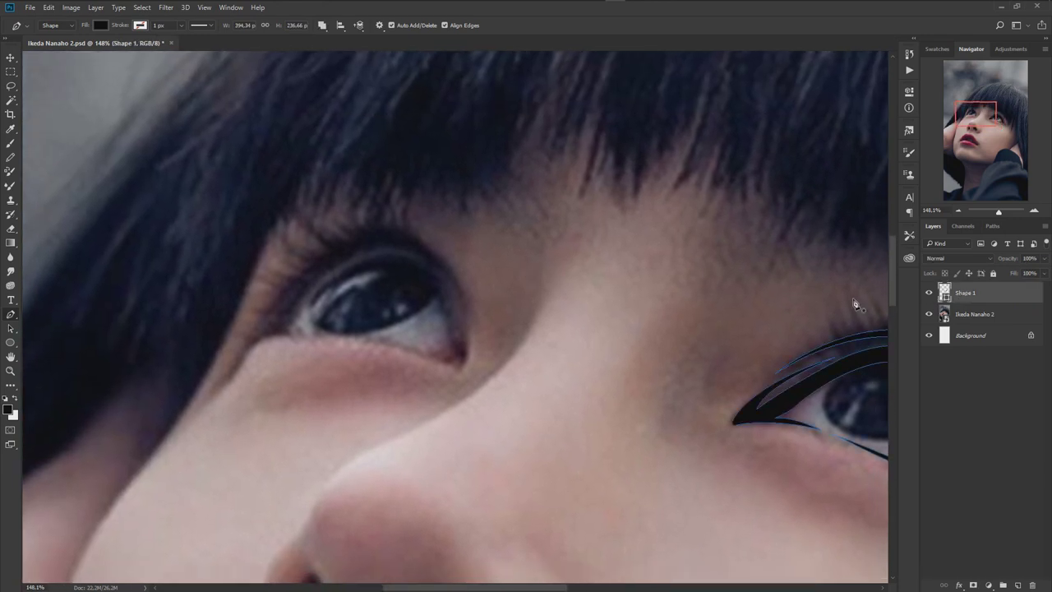
scroll(456, 367, "up", 1)
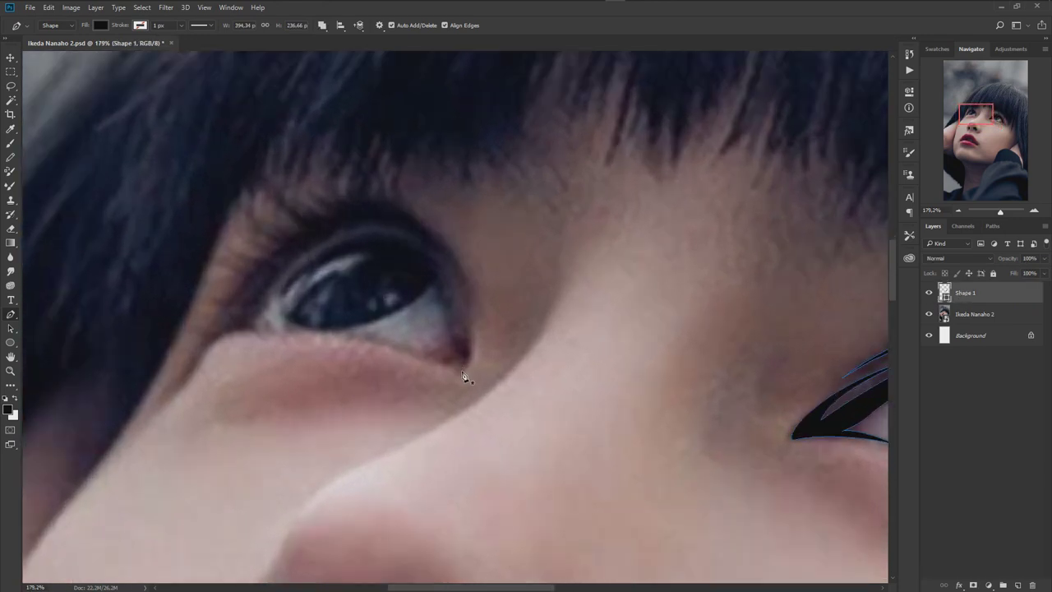
left_click_drag(400, 210, 314, 163)
key("ctrl+bracketleft")
mouse_move(215, 317)
left_mouse_down()
mouse_move(191, 346)
mouse_move(203, 349)
left_mouse_up()
left_click_drag(422, 247, 458, 281)
mouse_move(455, 357)
left_mouse_down()
mouse_move(447, 367)
mouse_move(463, 372)
left_mouse_up()
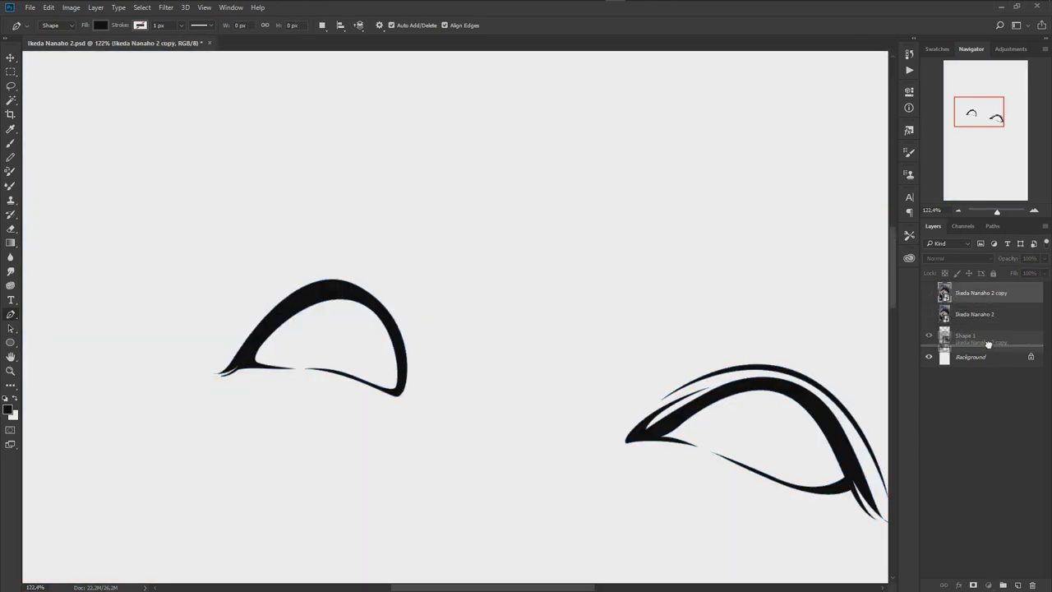
scroll(289, 303, "down", 3)
scroll(376, 312, "down", 1)
scroll(376, 282, "down", 1)
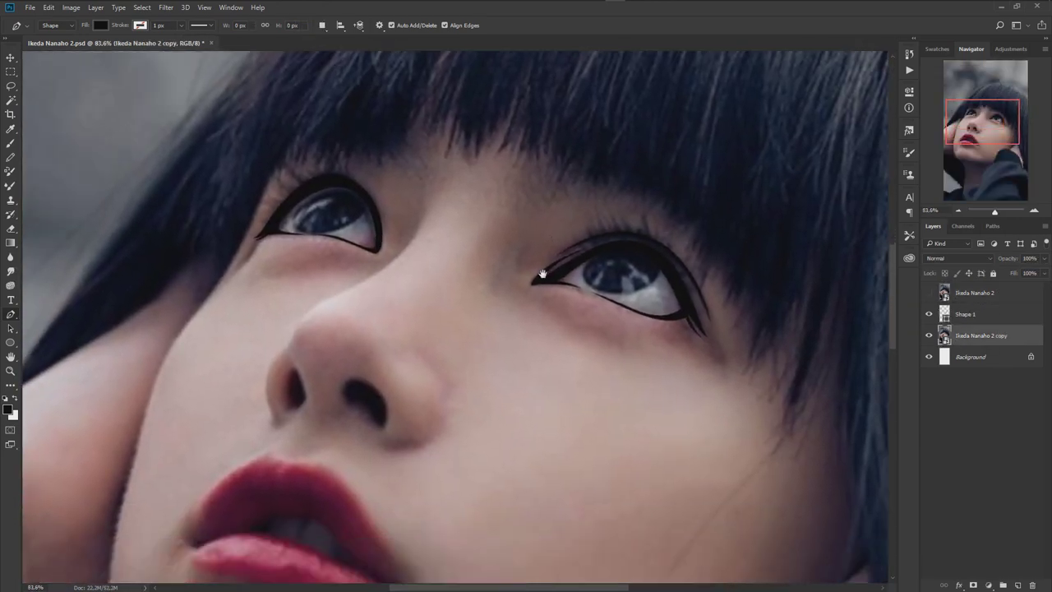
scroll(540, 274, "up", 1)
Rename the eyeliner layer to 'line' and select the photo copy layer
left_click(969, 315)
double_click(969, 315)
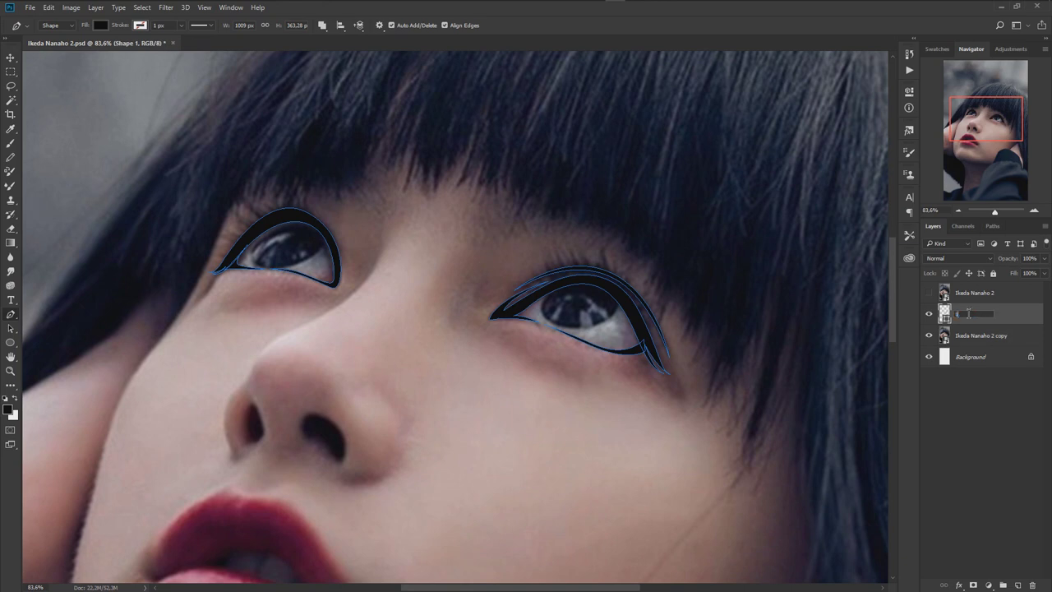
type("Ine")
key("Return")
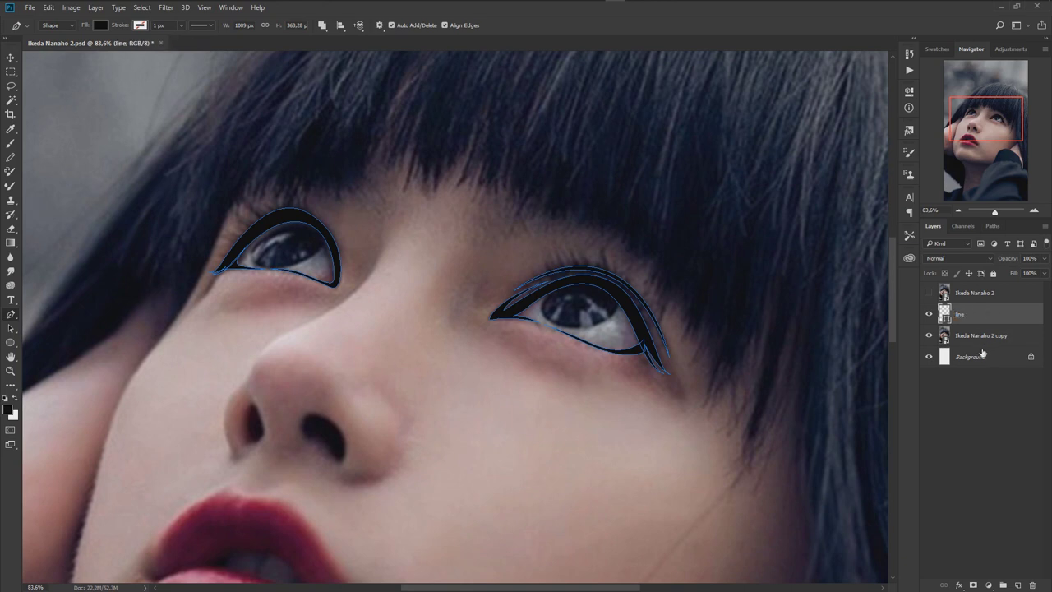
left_click(962, 338)
scroll(643, 350, "up", 5)
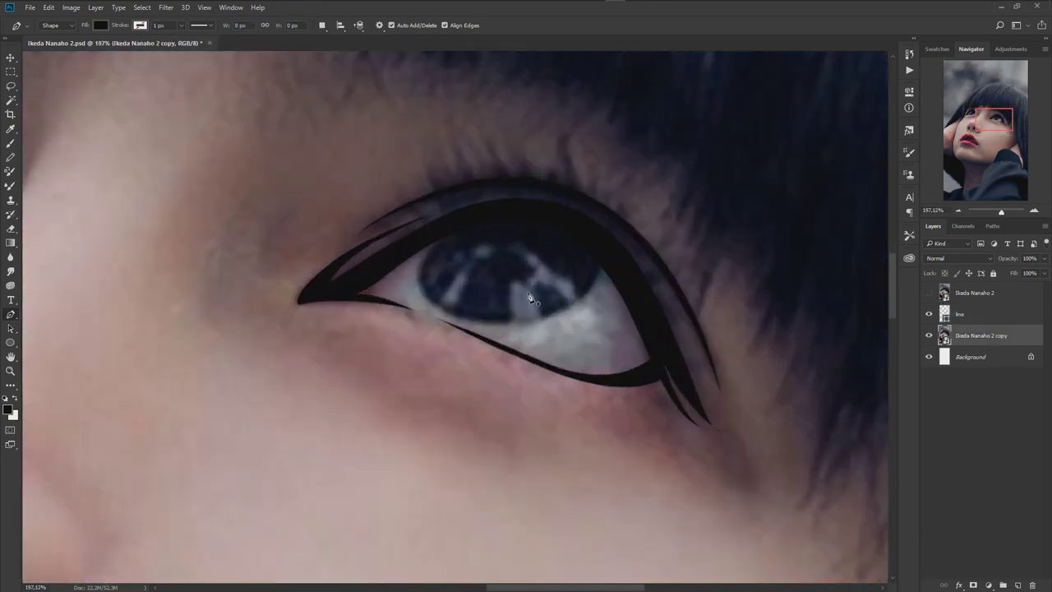
Trace the right eye's white shape with a light grey fill sampled from the photo
left_click(334, 328)
left_click_drag(527, 242, 604, 244)
left_click_drag(649, 355, 667, 381)
left_click(660, 392)
double_click(945, 337)
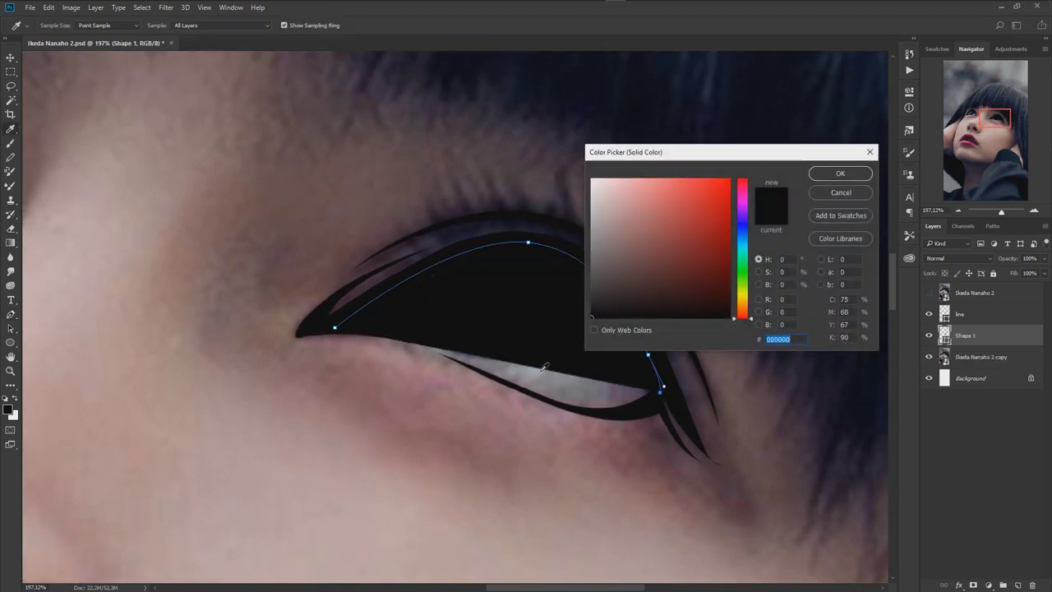
left_click(526, 374)
left_click_drag(609, 214, 591, 212)
key("Return")
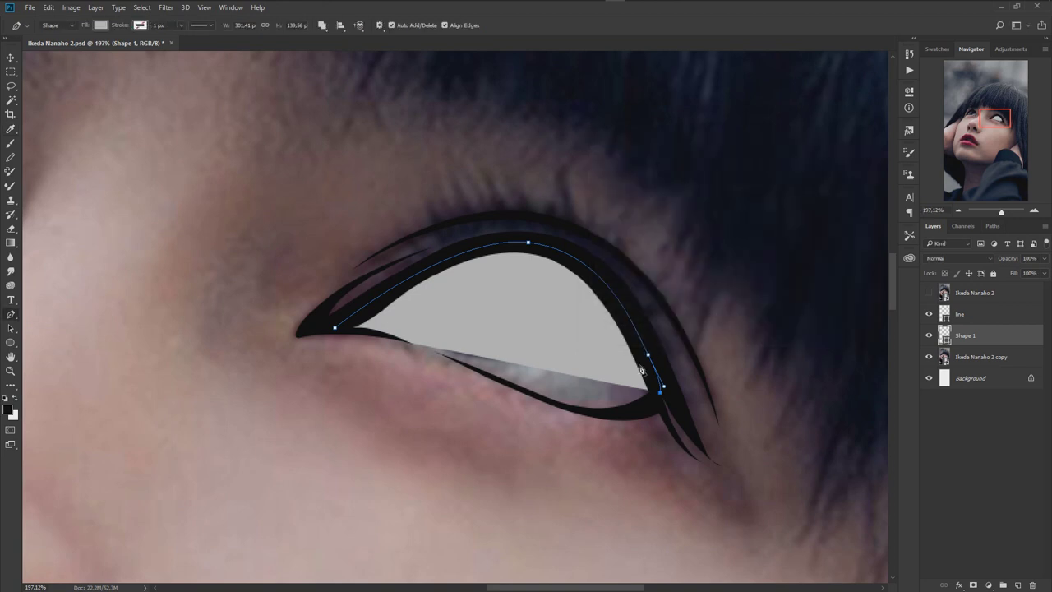
left_click(584, 410)
left_click(528, 401)
left_click(335, 327)
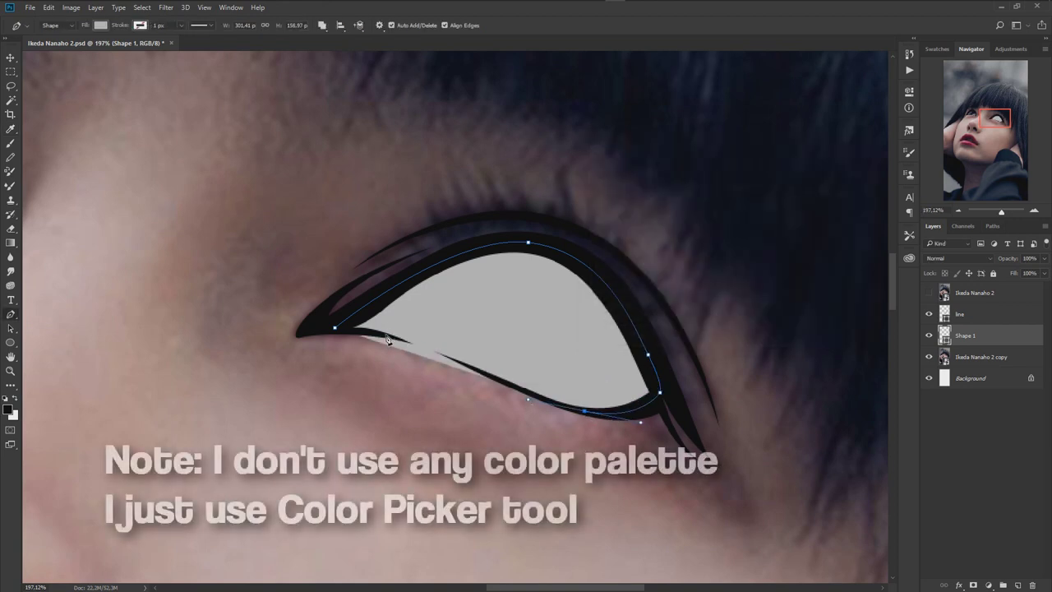
left_click_drag(347, 328, 380, 325)
Rename the eye-white layer to 'eyes' and make the top photo layer visible
double_click(966, 335)
type("eyes")
key("Return")
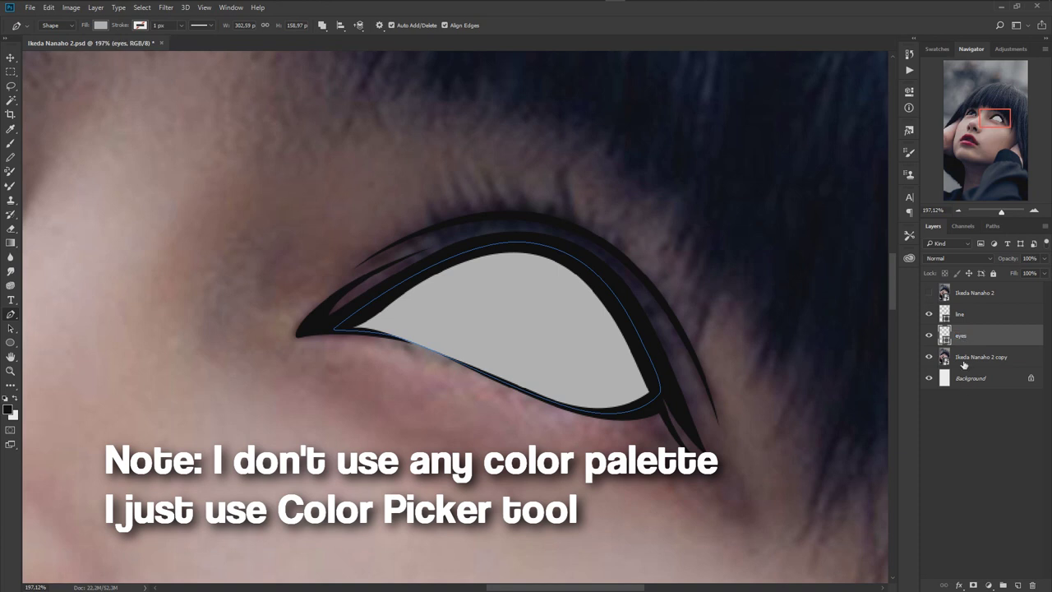
left_click(929, 292)
key("u")
scroll(537, 292, "down", 1)
scroll(509, 280, "down", 1)
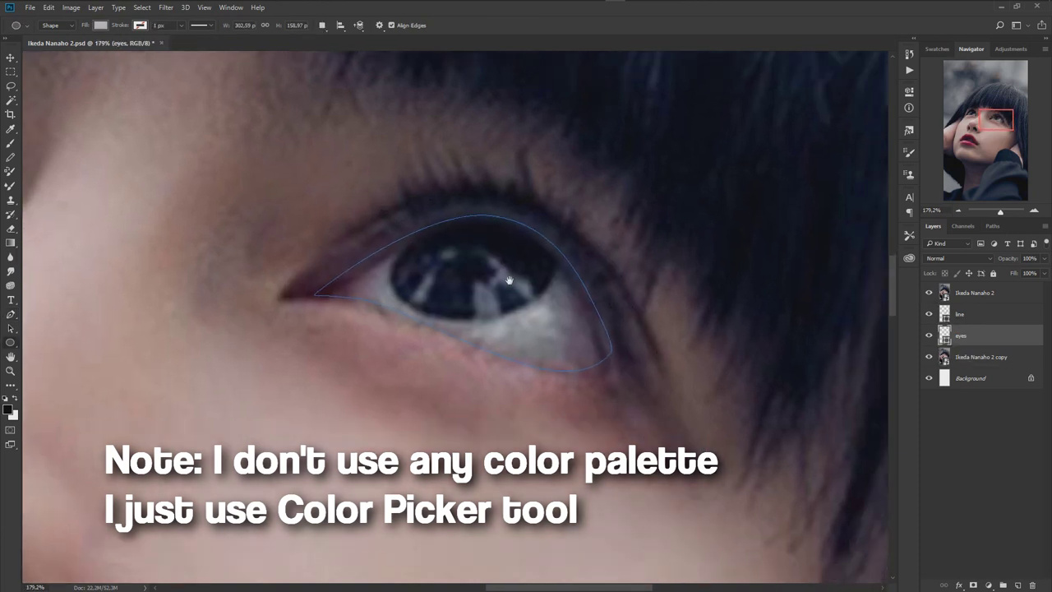
Trace a smooth oval iris outline inside the right eye's white
key("p")
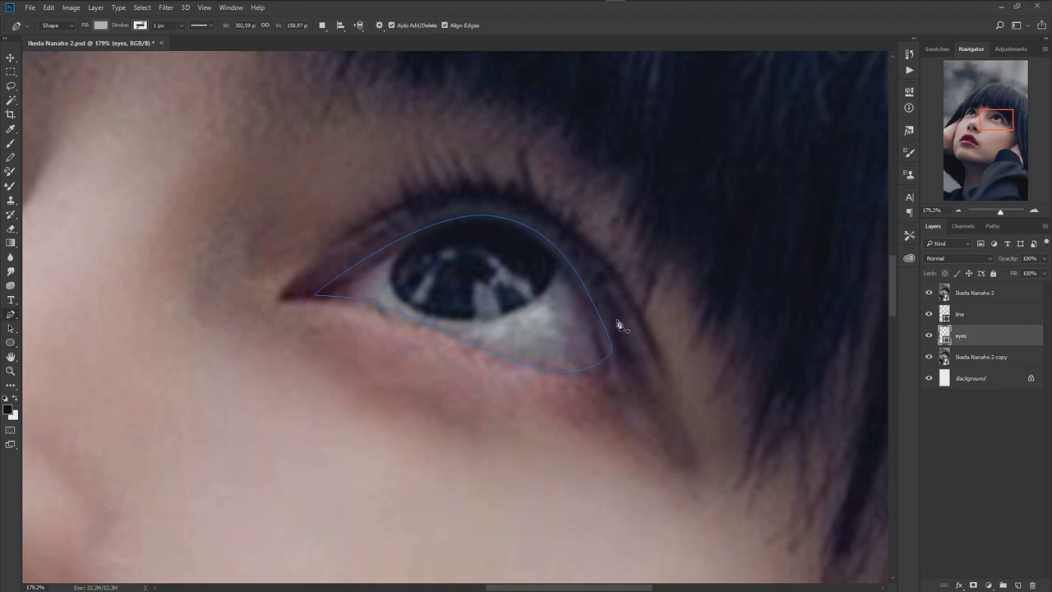
scroll(420, 250, "up", 1)
left_click(420, 225)
left_click_drag(428, 320, 518, 348)
left_click_drag(579, 245, 578, 201)
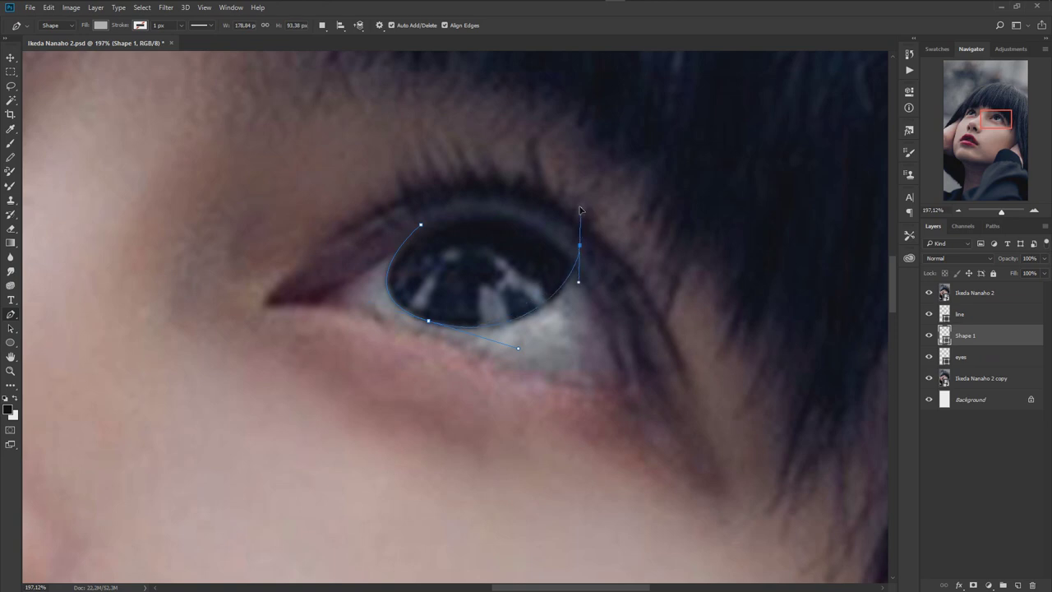
left_click_drag(420, 225, 367, 277)
left_click(419, 226, "ctrl")
left_click_drag(580, 247, 583, 249)
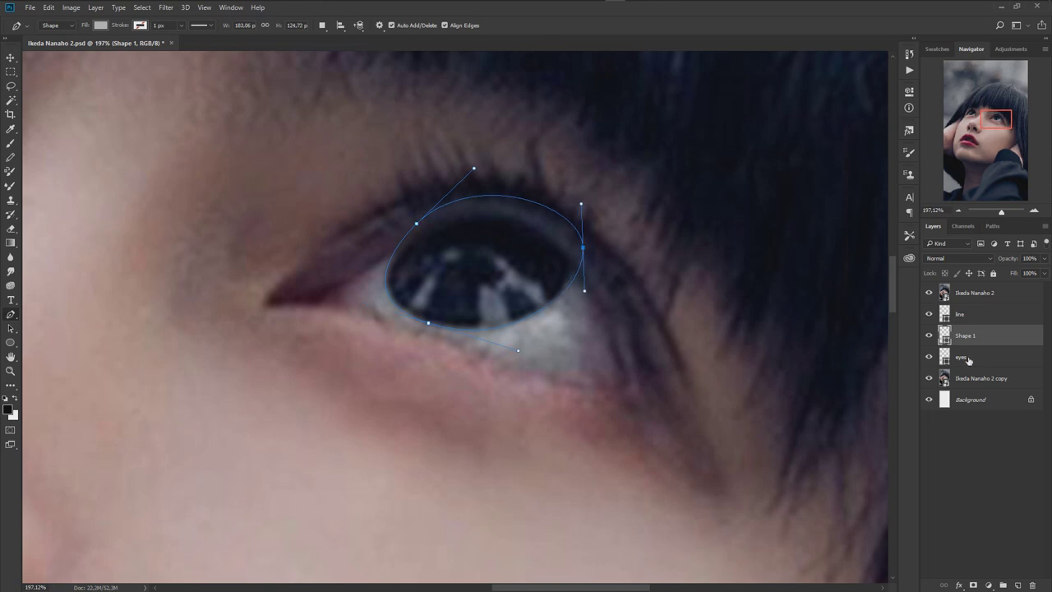
Clip the iris to the eyes layer, fill it #000000, and duplicate it
left_click(930, 293)
left_click(937, 346, "alt")
double_click(954, 335)
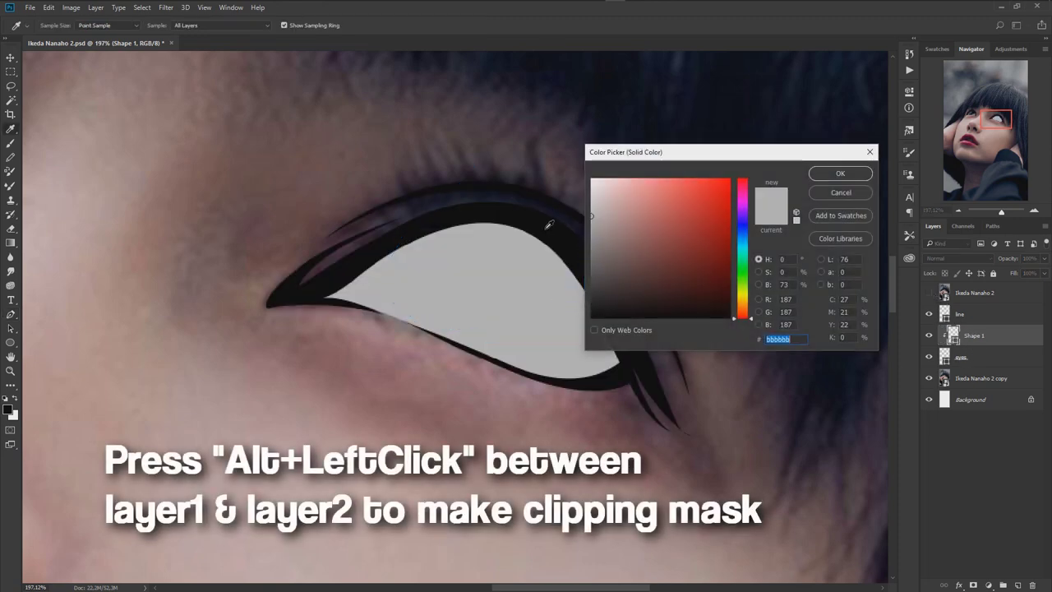
type("000000")
left_click(841, 174)
scroll(547, 387, "down", 5)
left_click(974, 356)
left_click(975, 336)
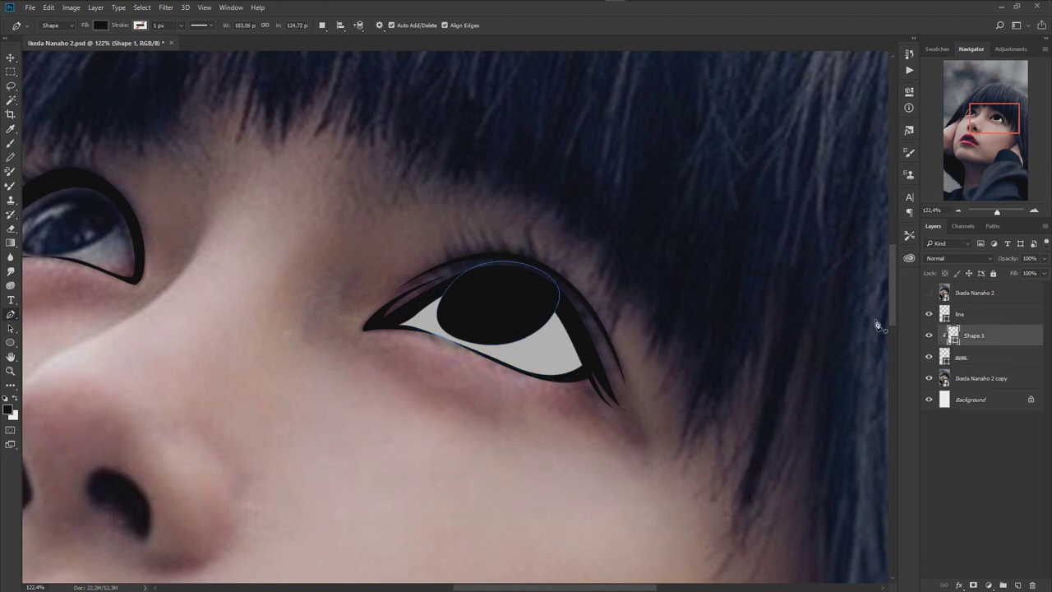
key("ctrl+j")
Scale the iris copy down slightly so a black rim shows around it
scroll(545, 305, "up", 3)
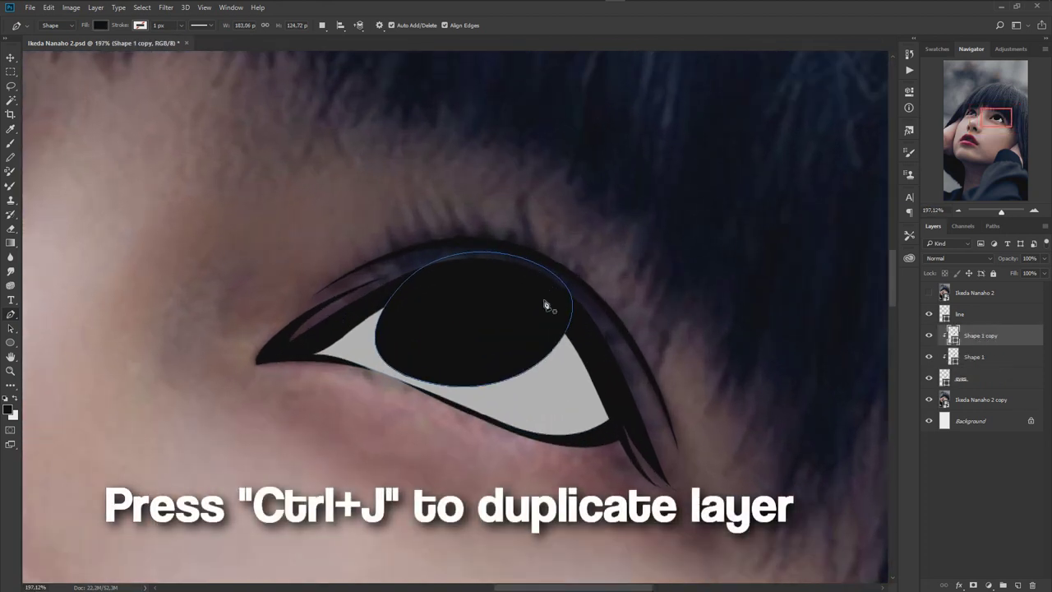
key("ctrl+t")
left_click_drag(574, 262, 566, 259)
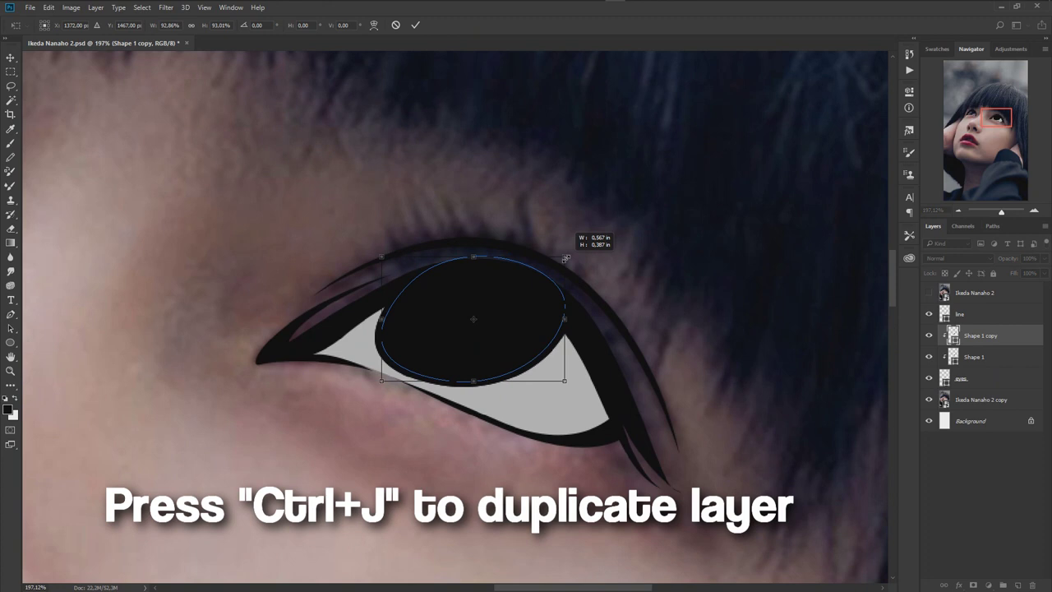
key("Return")
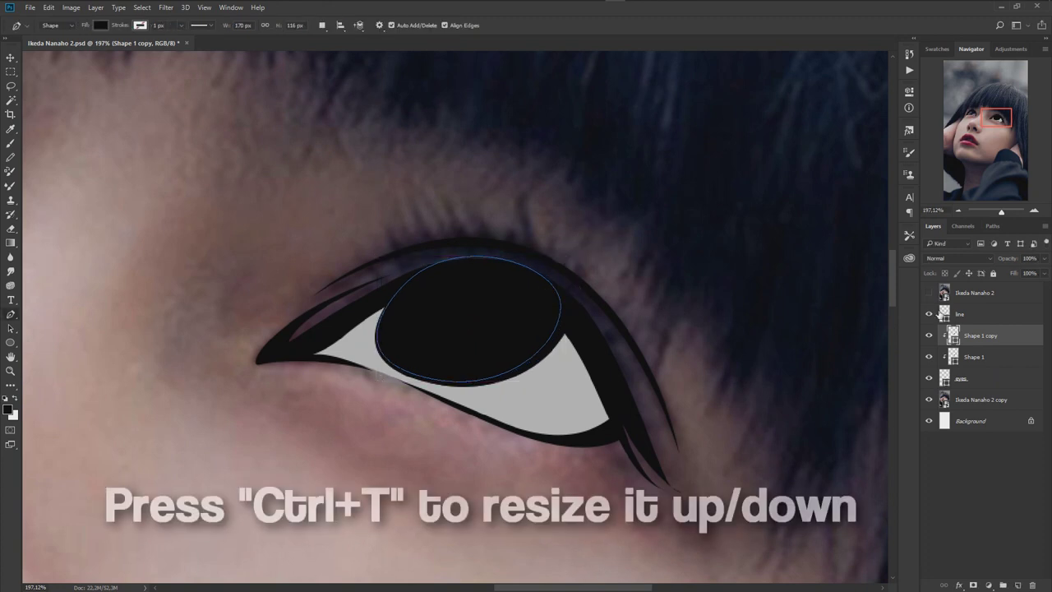
left_click(929, 293)
key("ctrl+t")
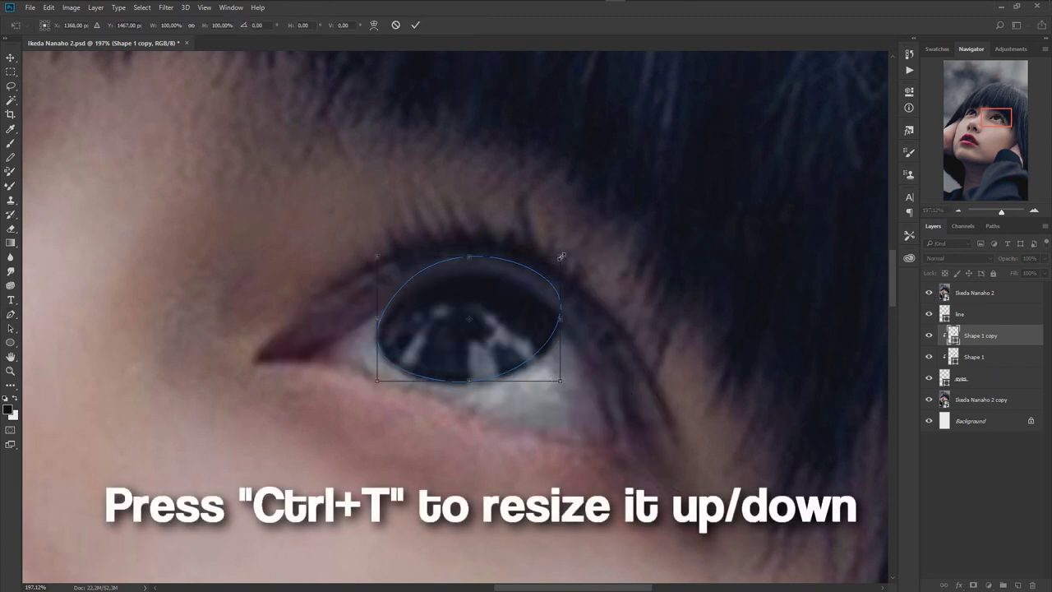
left_click_drag(562, 258, 553, 262)
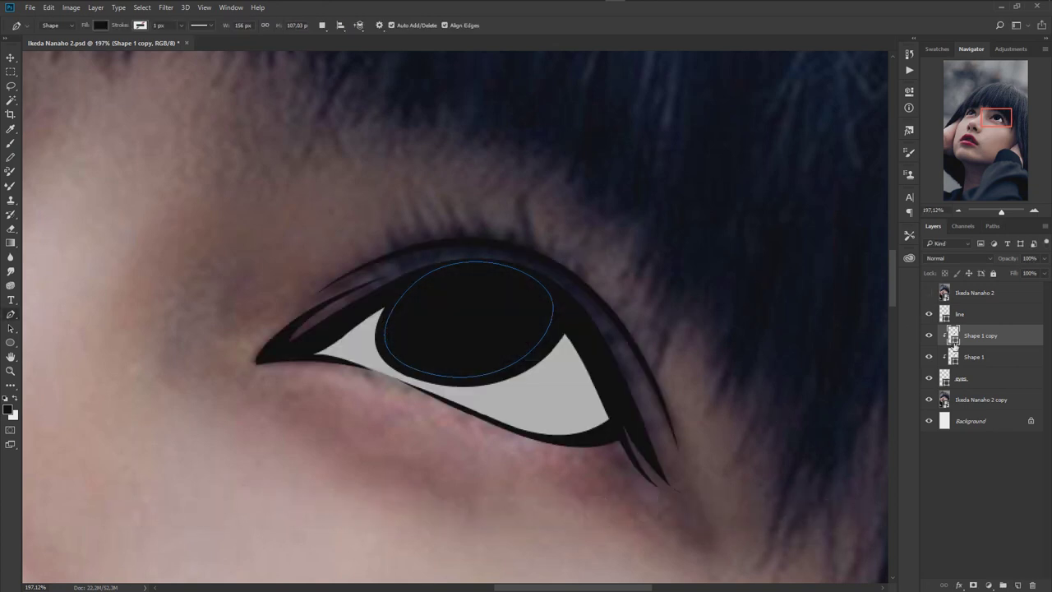
Fill the iris copy with dark navy #12182a sampled from the photo's iris
double_click(954, 337)
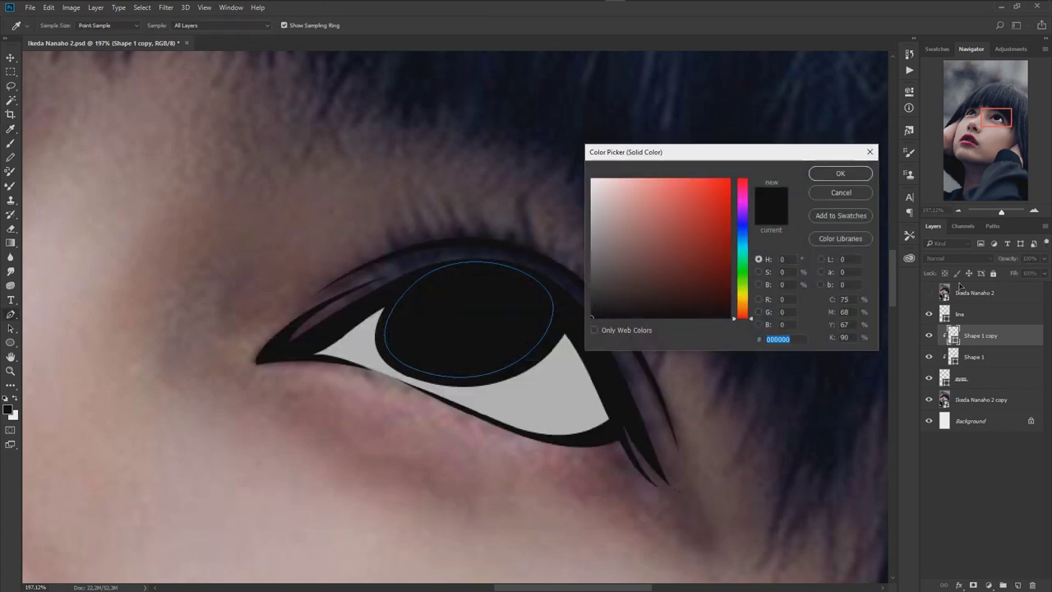
left_click(469, 359)
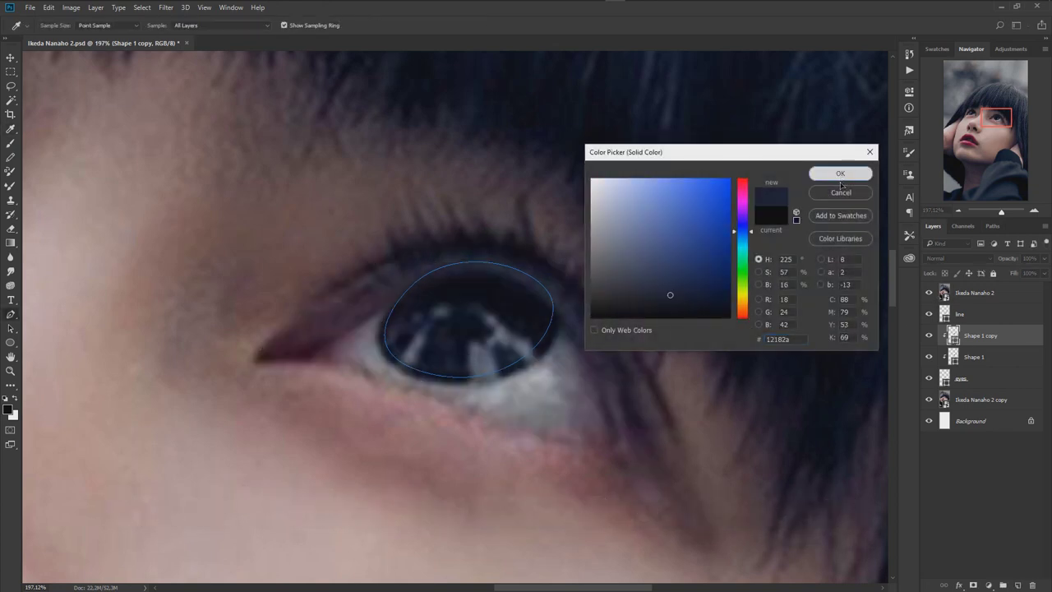
left_click(838, 173)
left_click(930, 292)
scroll(505, 347, "down", 2)
scroll(505, 348, "up", 1)
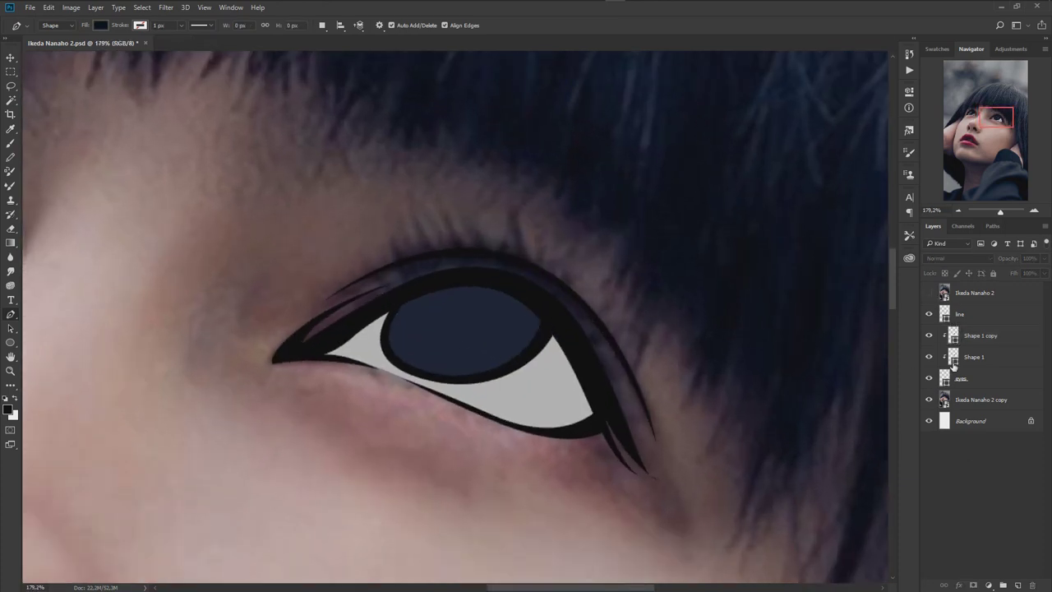
Duplicate the navy iris, clip the copy, and shrink it into a small pupil
key("v")
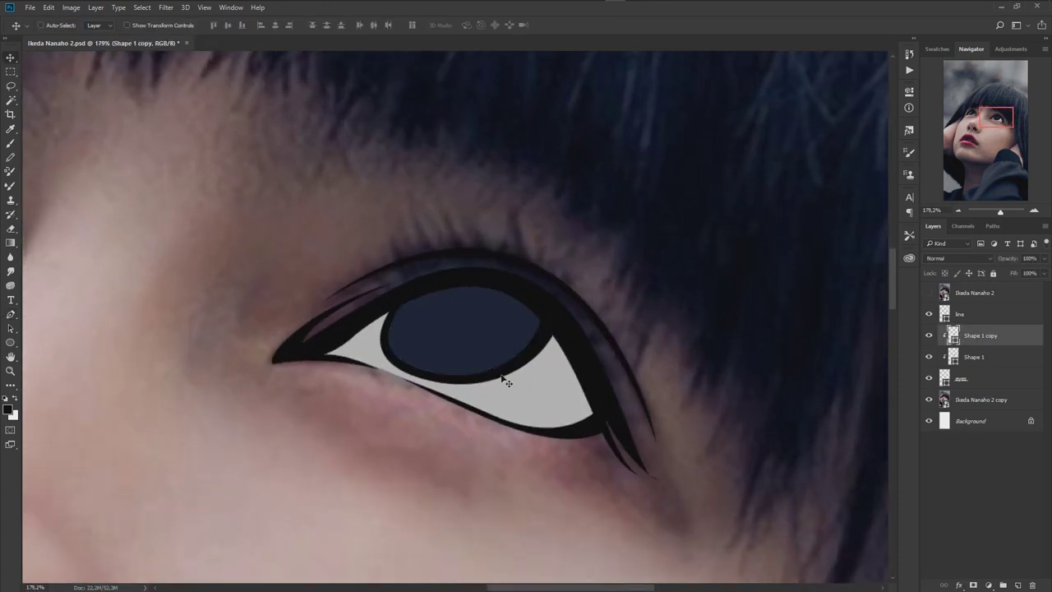
key("ctrl+j")
scroll(446, 301, "down", 1)
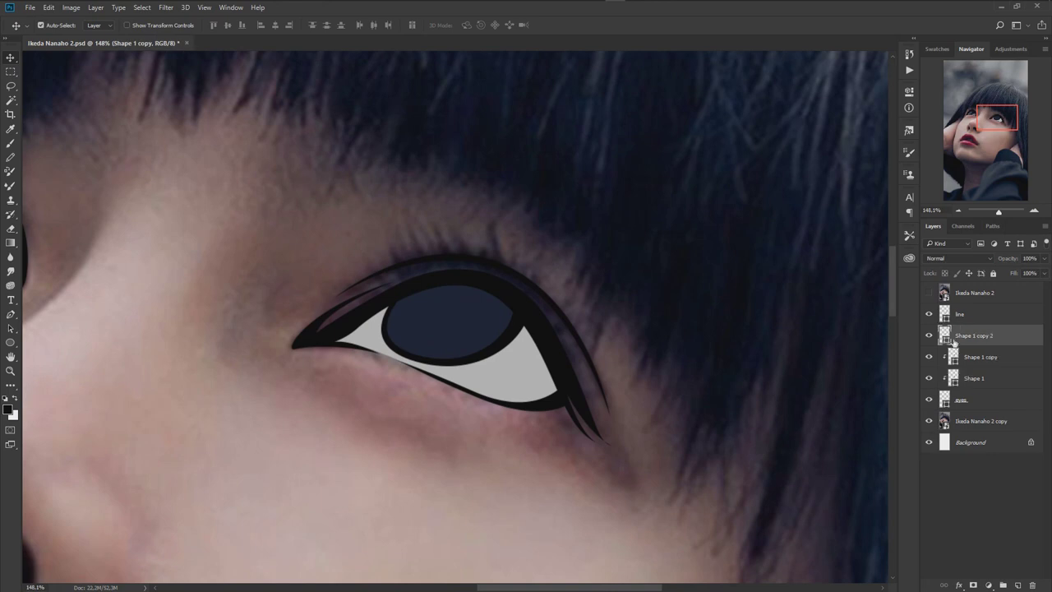
left_click(978, 344, "alt")
scroll(451, 317, "up", 1)
key("ctrl+t")
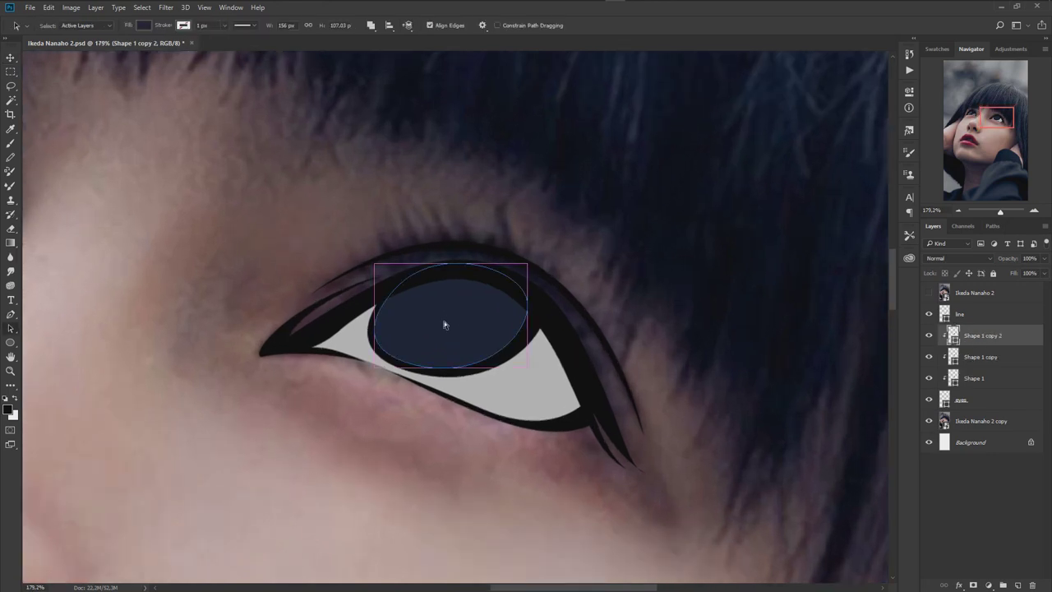
left_click_drag(528, 264, 484, 279)
key("Return")
key("a")
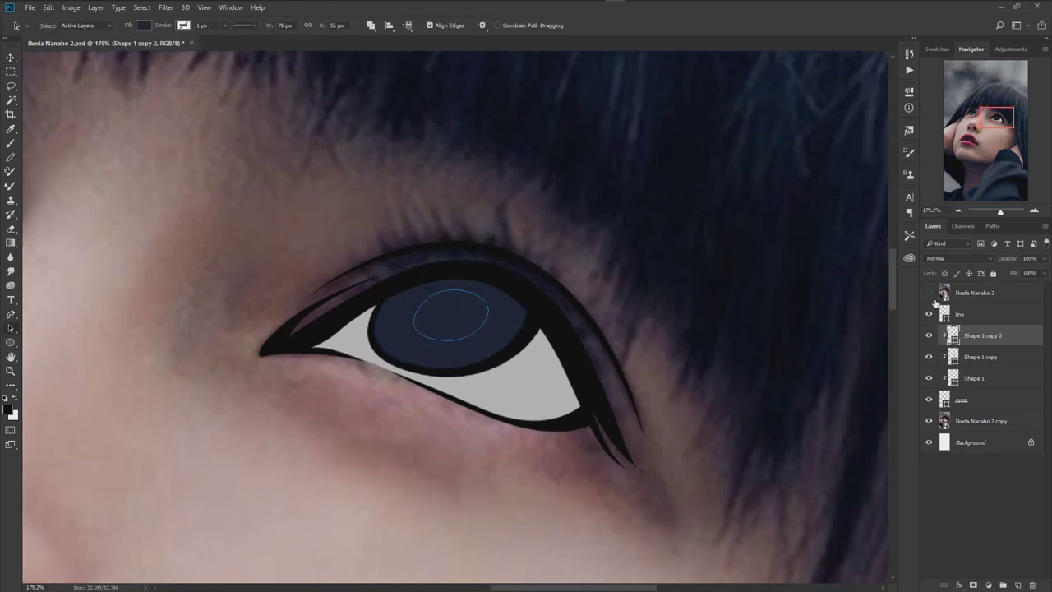
left_click(930, 294)
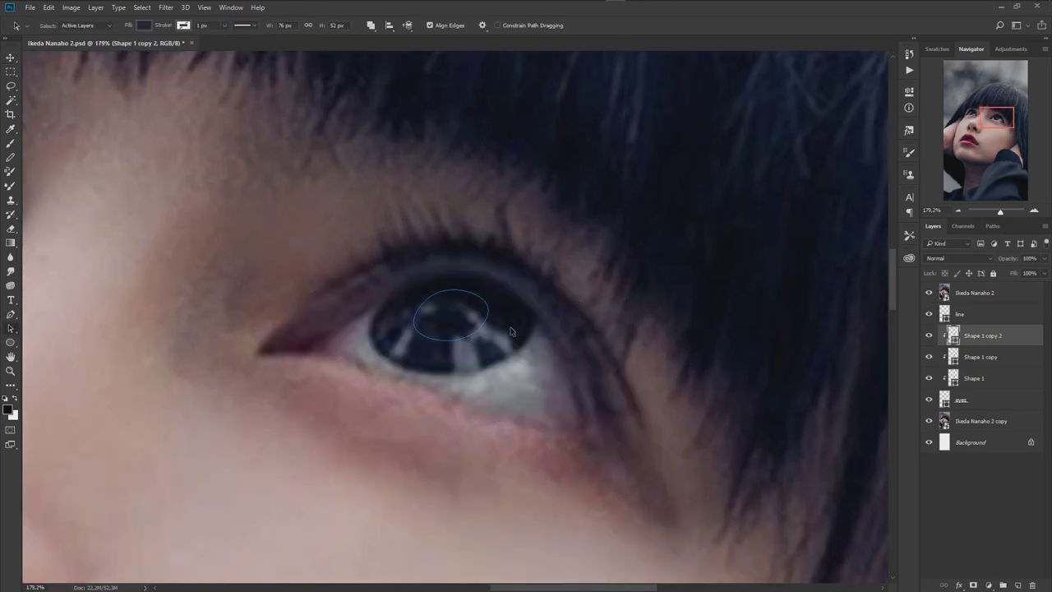
left_click(930, 292)
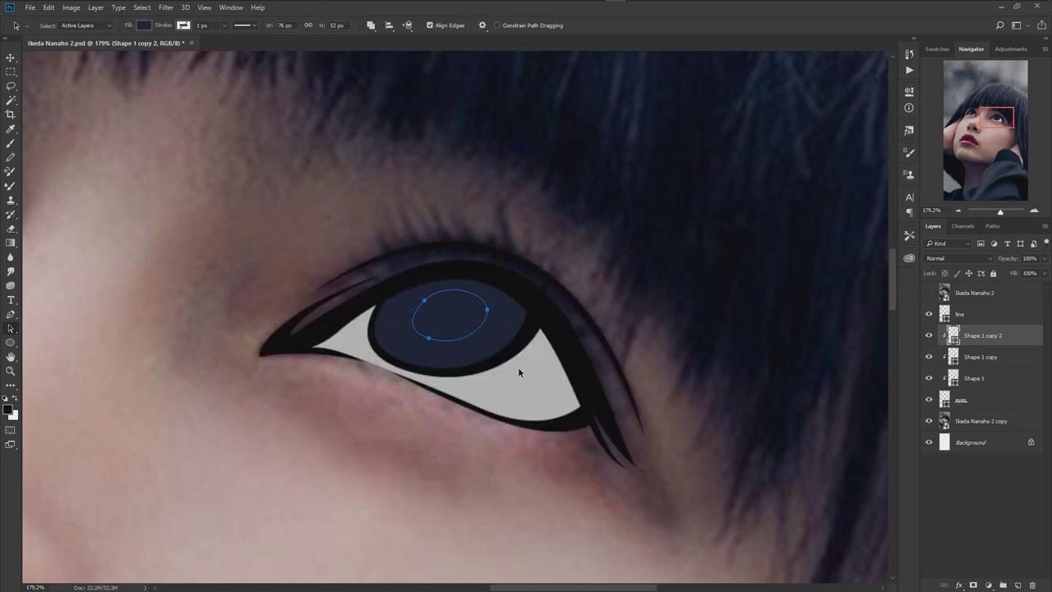
Fill the pupil black #000000 and show the photo on top again
double_click(954, 335)
left_click(531, 290)
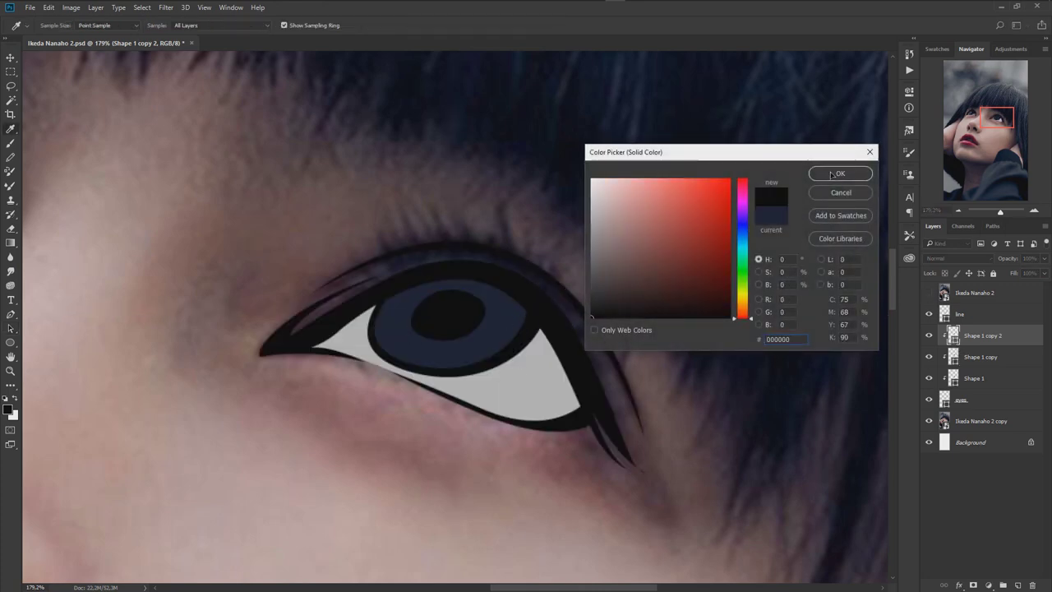
left_click(841, 173)
scroll(608, 333, "down", 5)
scroll(560, 339, "up", 2)
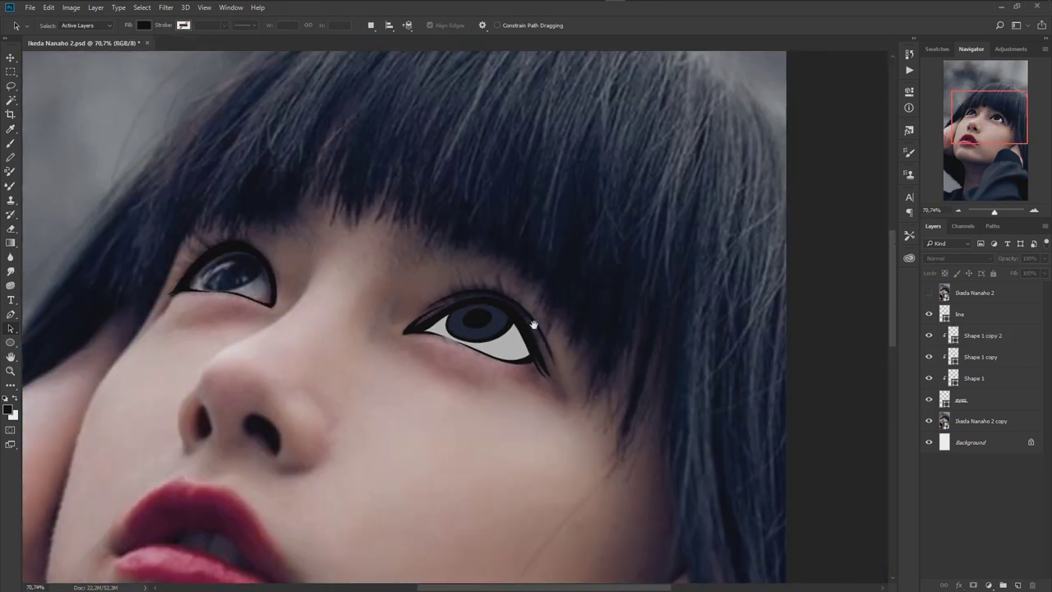
scroll(559, 339, "up", 3)
key("p")
scroll(494, 317, "up", 2)
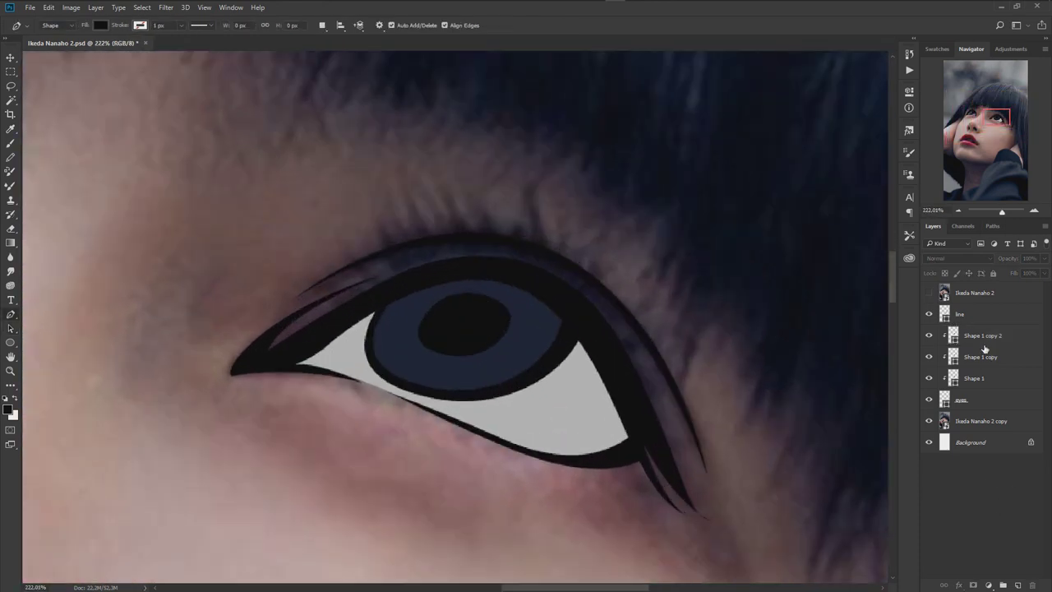
left_click(930, 294)
scroll(475, 347, "up", 1)
Draw a closed crescent shape (Shape 2) across the lower part of the iris
left_click(408, 323)
left_click(472, 353)
left_click_drag(516, 316, 526, 311)
left_click_drag(561, 351, 556, 375)
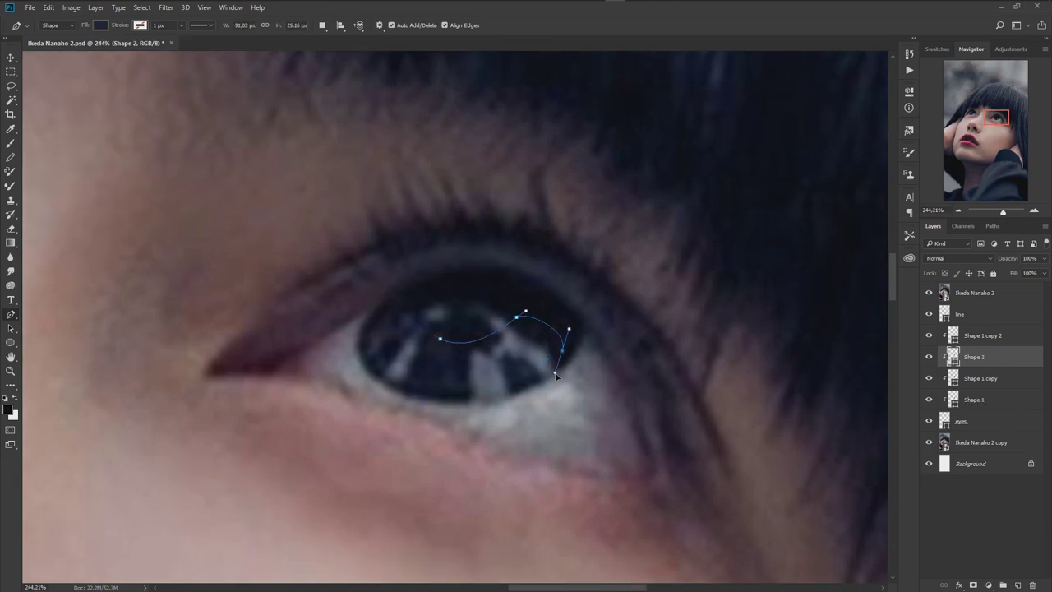
left_click_drag(417, 388, 394, 385)
left_click_drag(387, 311, 410, 298)
left_click(440, 338)
Fill the crescent with a lighter blue, sampling tones from the photo's iris
left_click(930, 292)
double_click(954, 357)
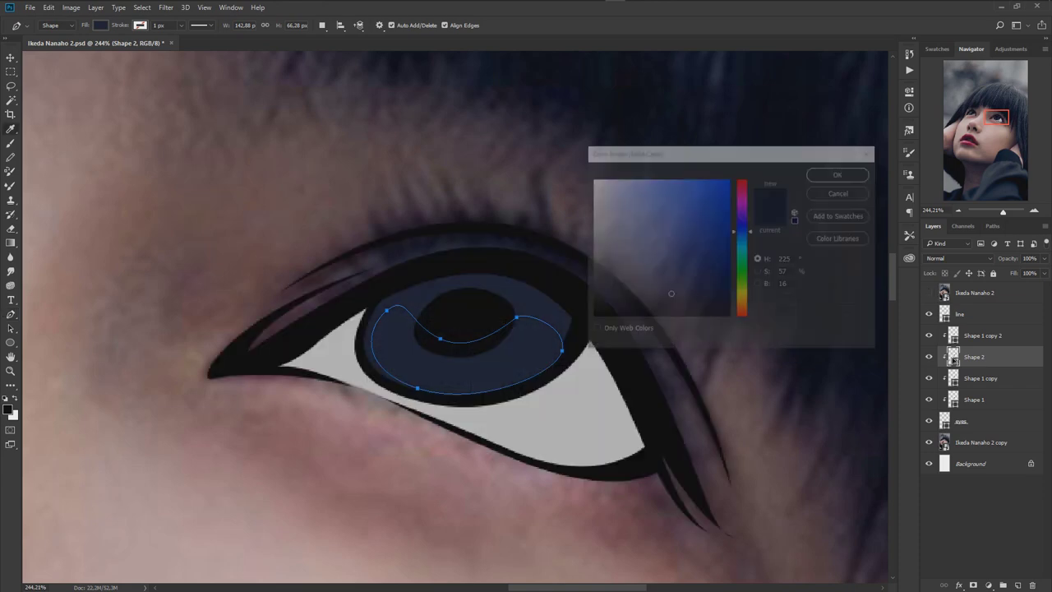
left_click_drag(666, 288, 665, 279)
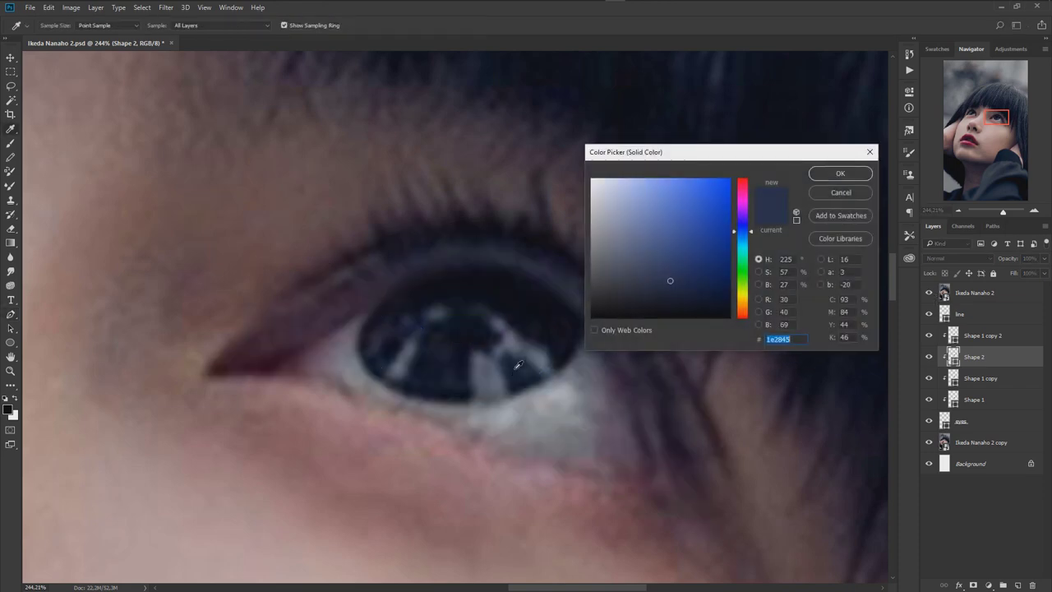
left_click(527, 363)
left_click(407, 337)
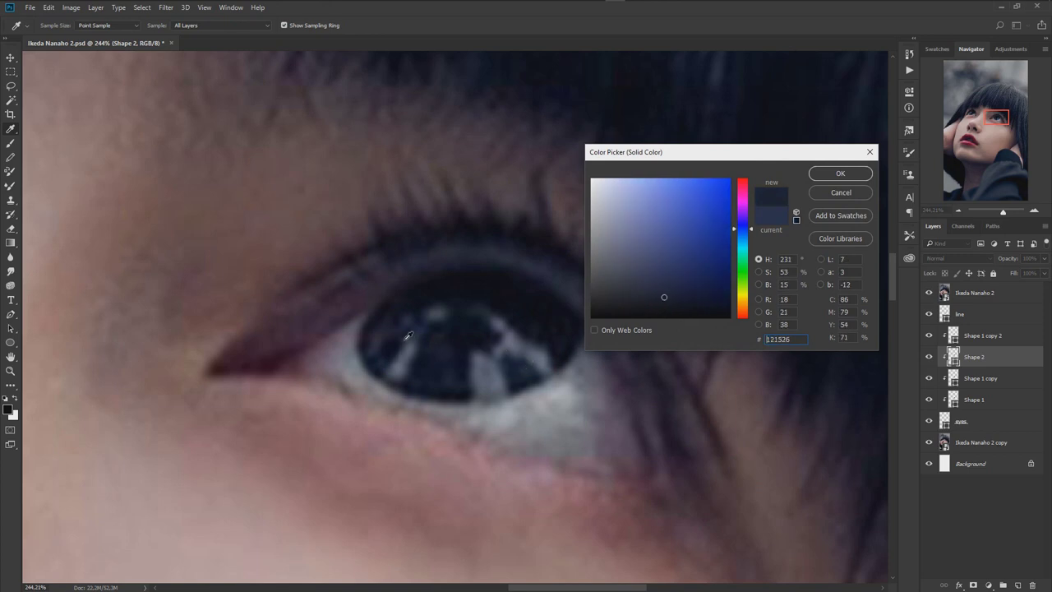
left_click(840, 172)
left_click(929, 293)
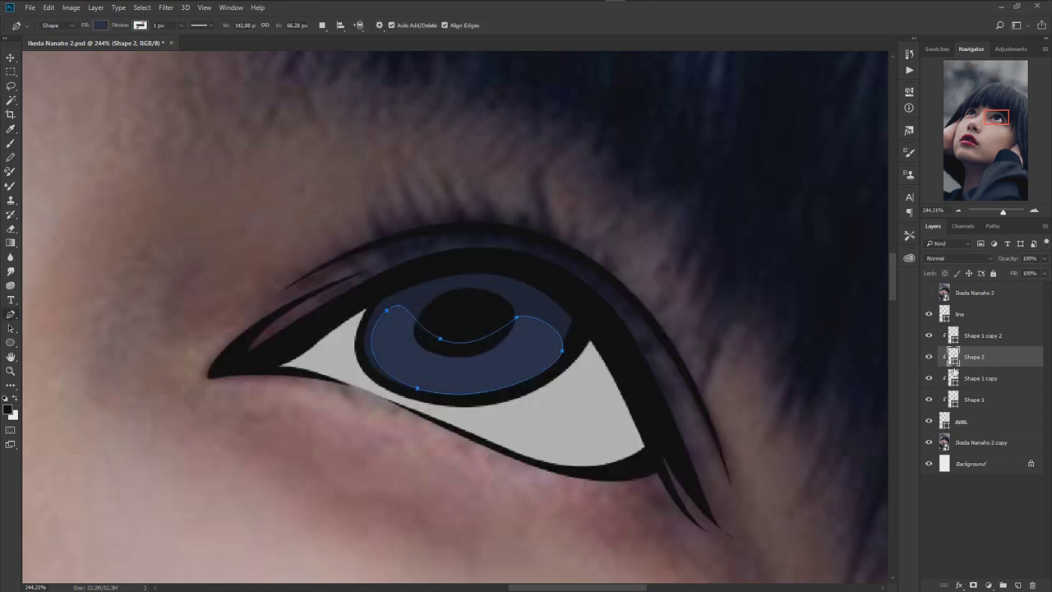
Adjust the base iris fill and resample the crescent colour from the photo
left_click(929, 293)
double_click(953, 378)
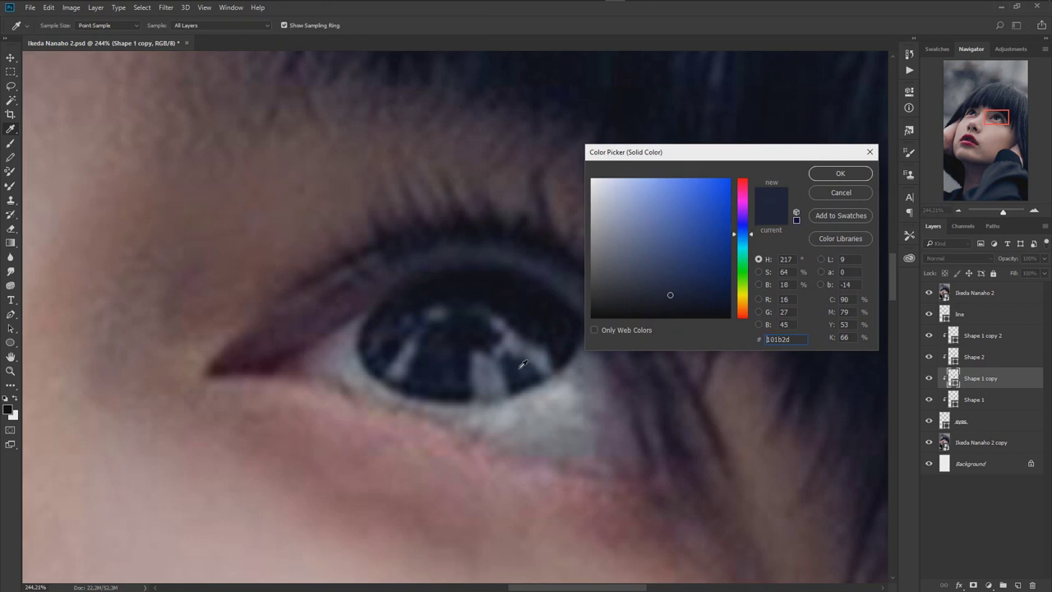
left_click(840, 172)
double_click(954, 357)
left_click(449, 383)
left_click(822, 175)
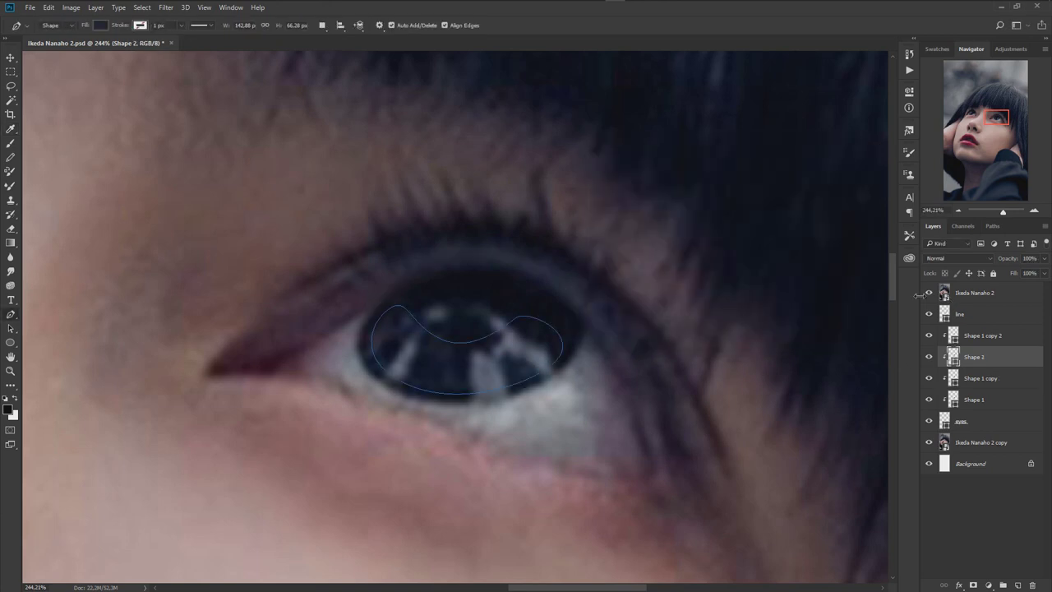
left_click(929, 292)
Lighten the crescent, darken the base iris (Shape 1 copy), and mask the crescent
double_click(954, 356)
left_click(669, 287)
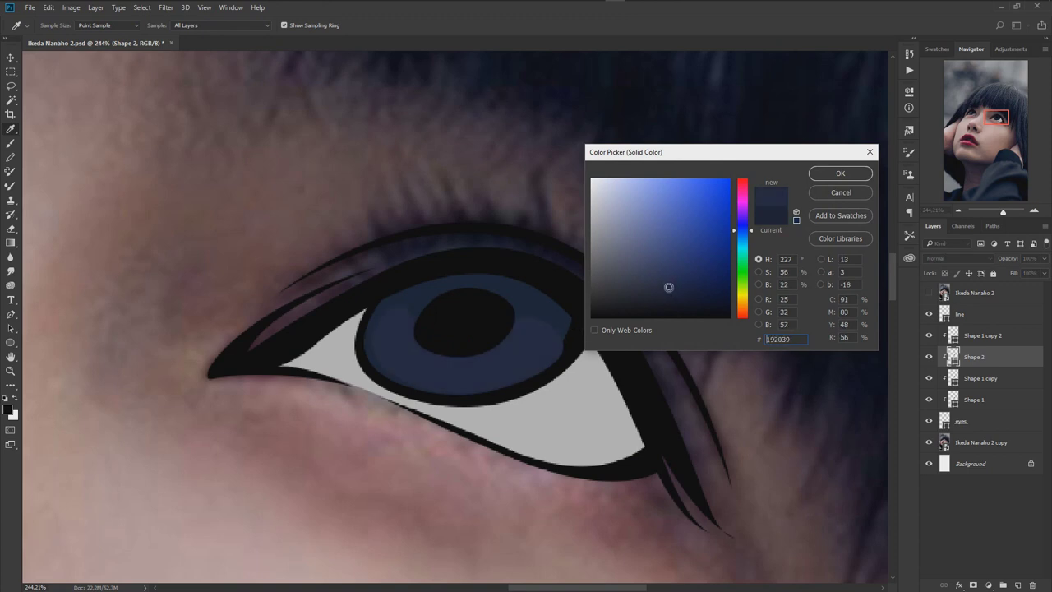
left_click(840, 173)
double_click(954, 378)
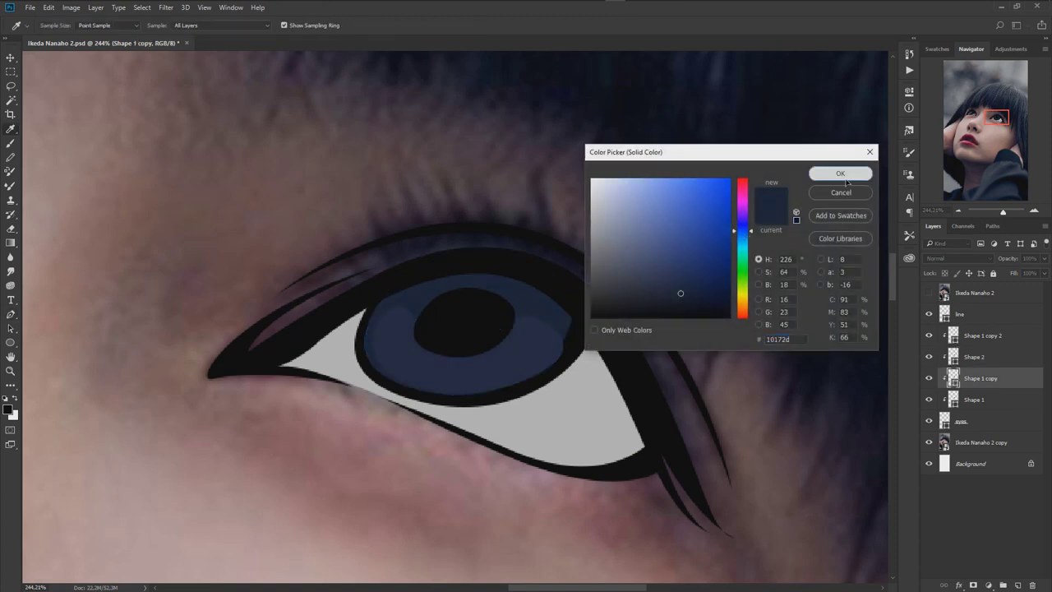
left_click(840, 174)
left_click(978, 357)
left_click(973, 586)
Fade the crescent's upper part into the iris with a small, soft 40% brush
key("b")
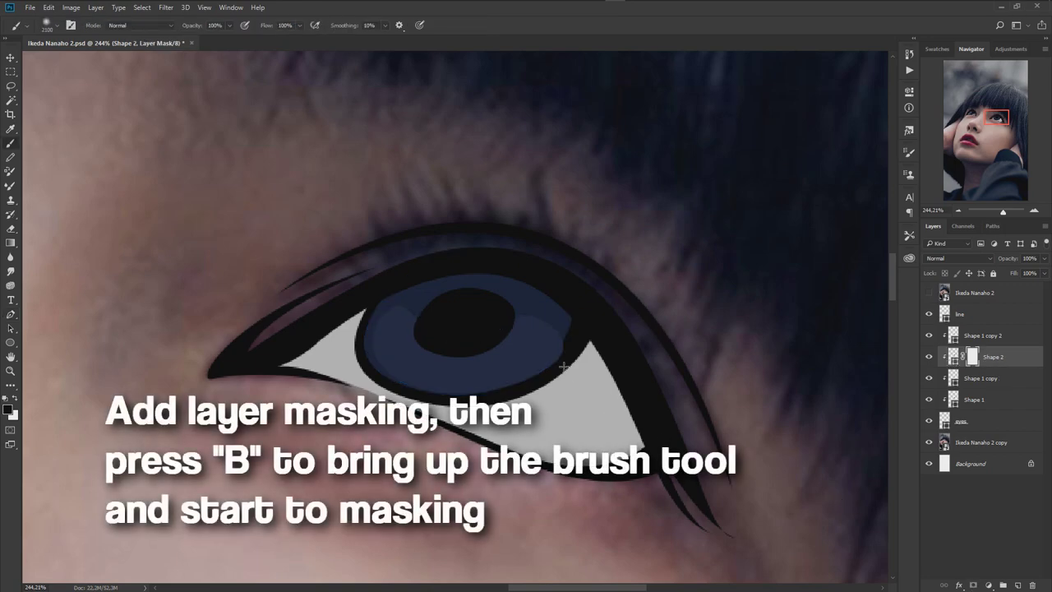
scroll(520, 321, "down", 5)
scroll(520, 321, "down", 3)
key("bracketleft")
key("bracketleft")
key("bracketleft")
key("bracketleft")
scroll(556, 288, "up", 2)
key("bracketleft")
scroll(521, 317, "up", 4)
key("bracketleft")
scroll(527, 308, "up", 2)
key("bracketleft")
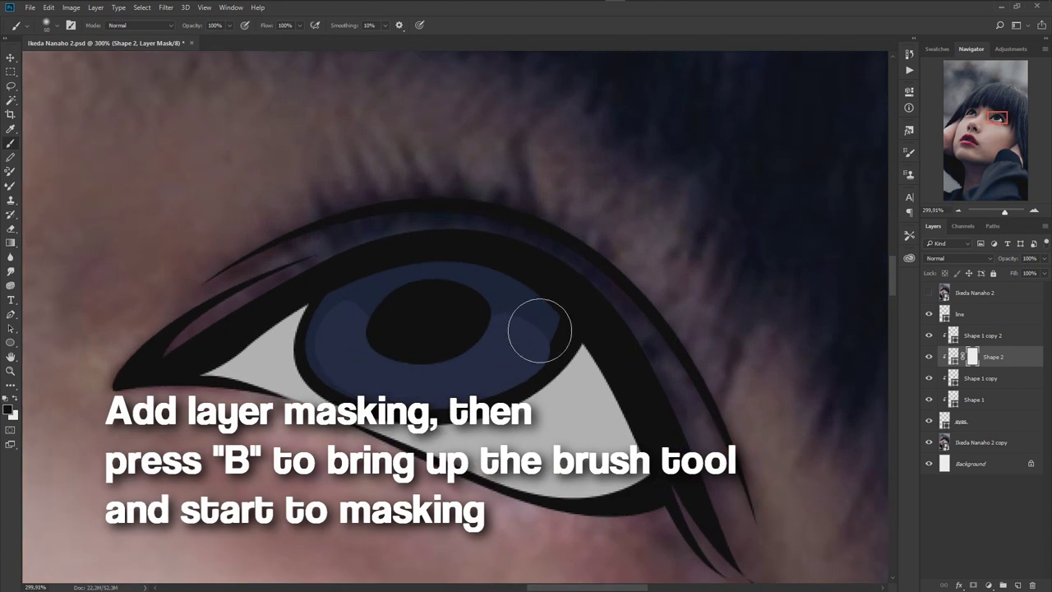
type("40")
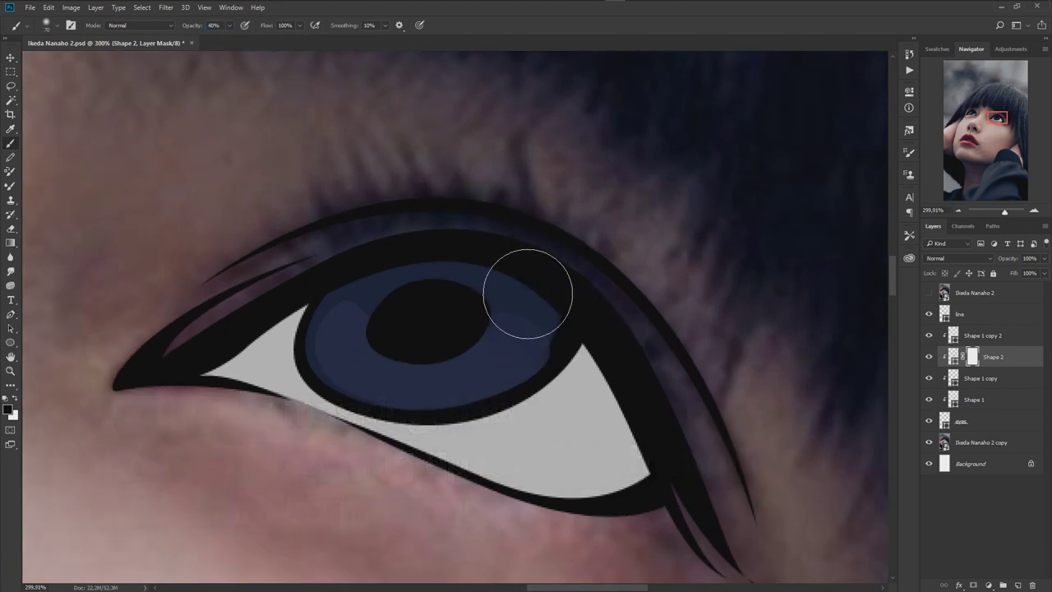
left_click_drag(348, 278, 387, 312)
Add a layer mask to the base iris and resize the brush between the two masks
left_click(974, 585)
key("bracketright")
key("bracketright")
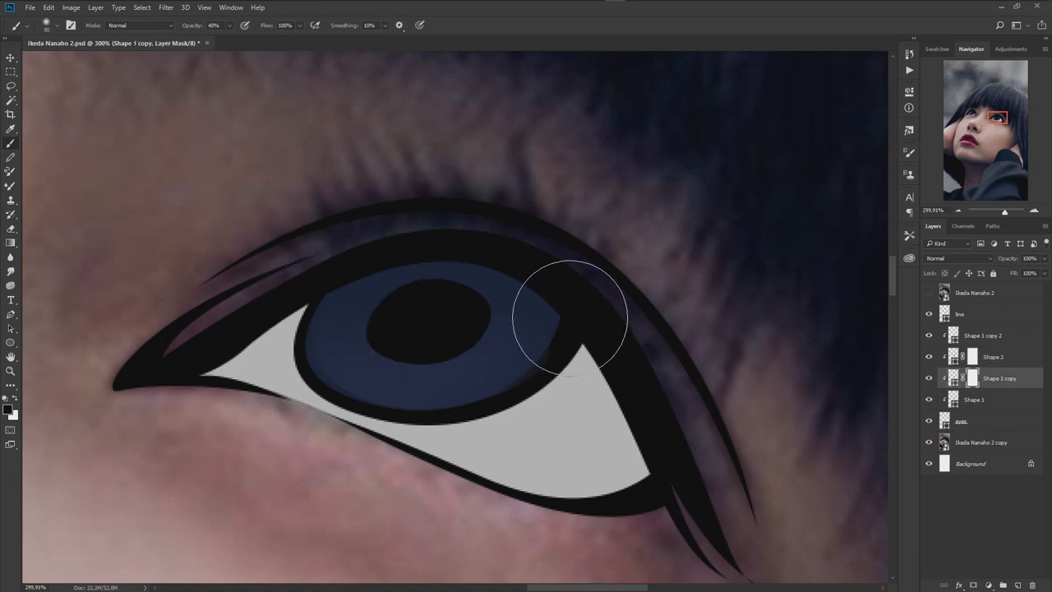
key("bracketright")
key("bracketright")
key("bracketright")
scroll(624, 271, "down", 2)
left_click(973, 357)
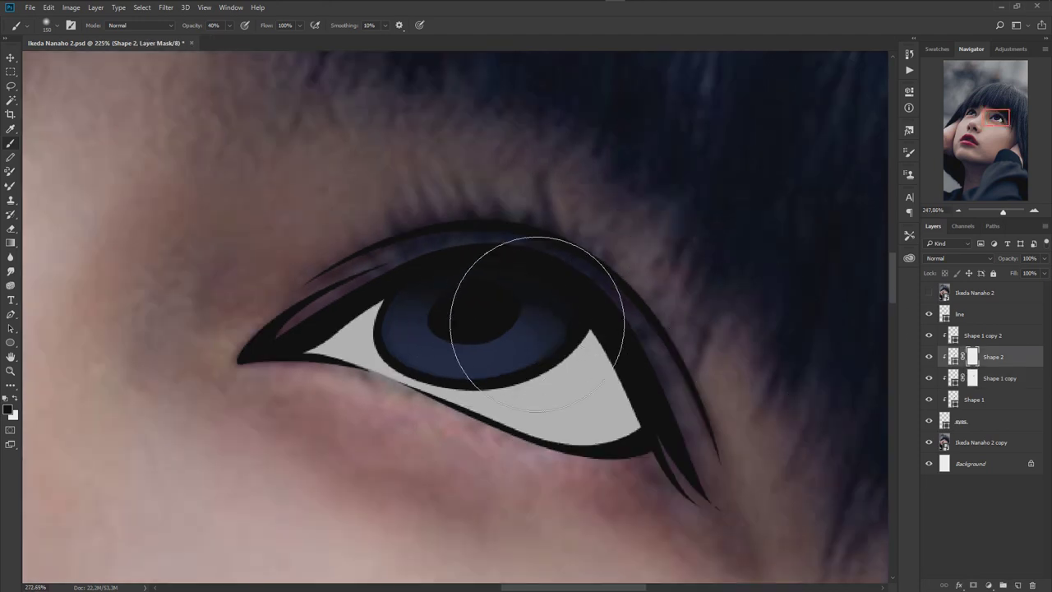
scroll(493, 320, "up", 1)
key("bracketleft")
key("bracketleft")
key("bracketleft")
key("bracketleft")
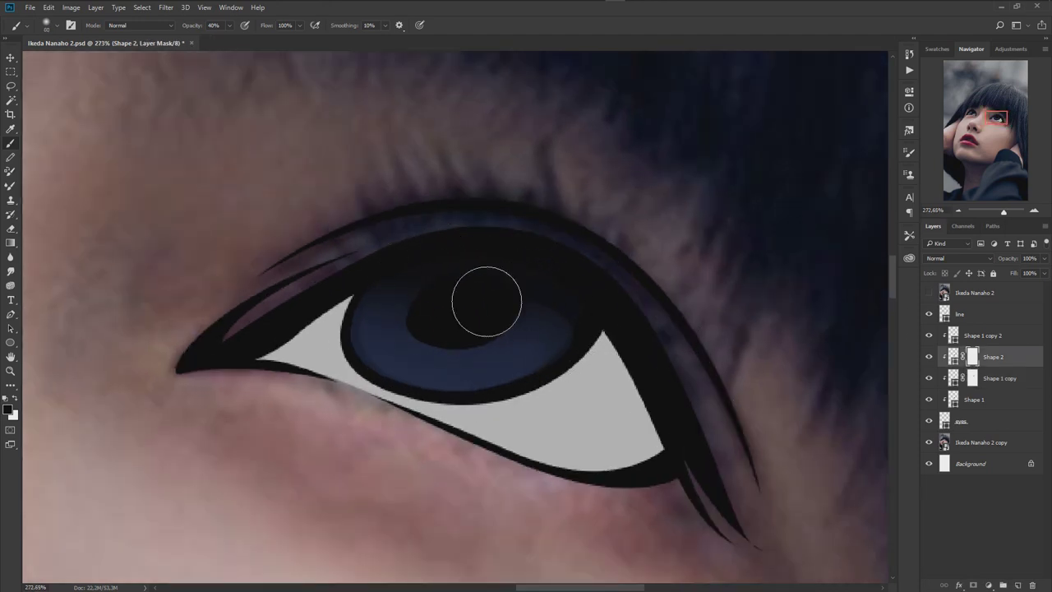
key("alt+bracketleft")
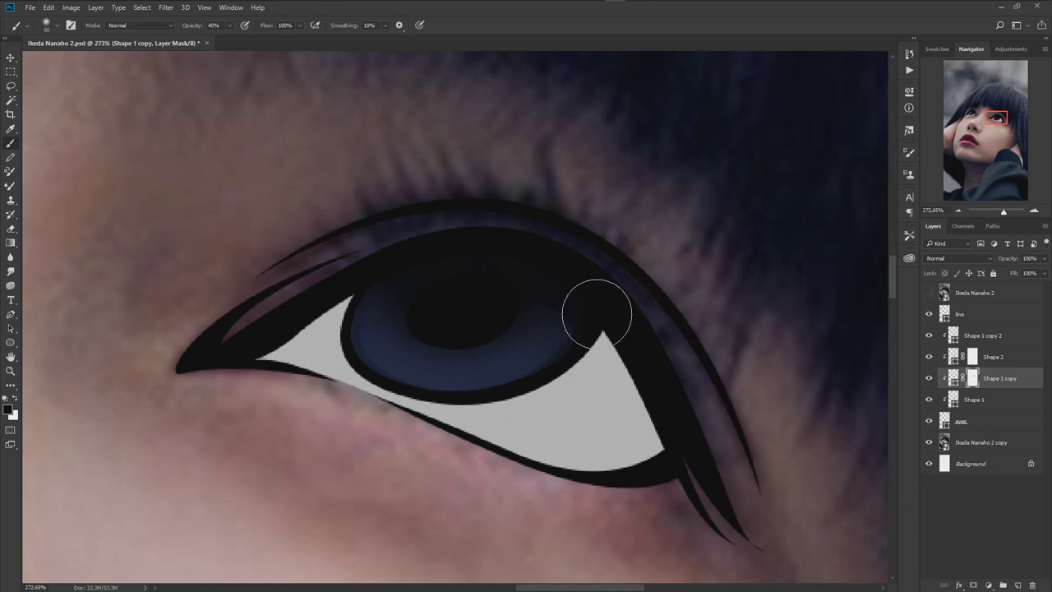
scroll(583, 305, "down", 2)
scroll(658, 395, "down", 2)
scroll(696, 414, "up", 3)
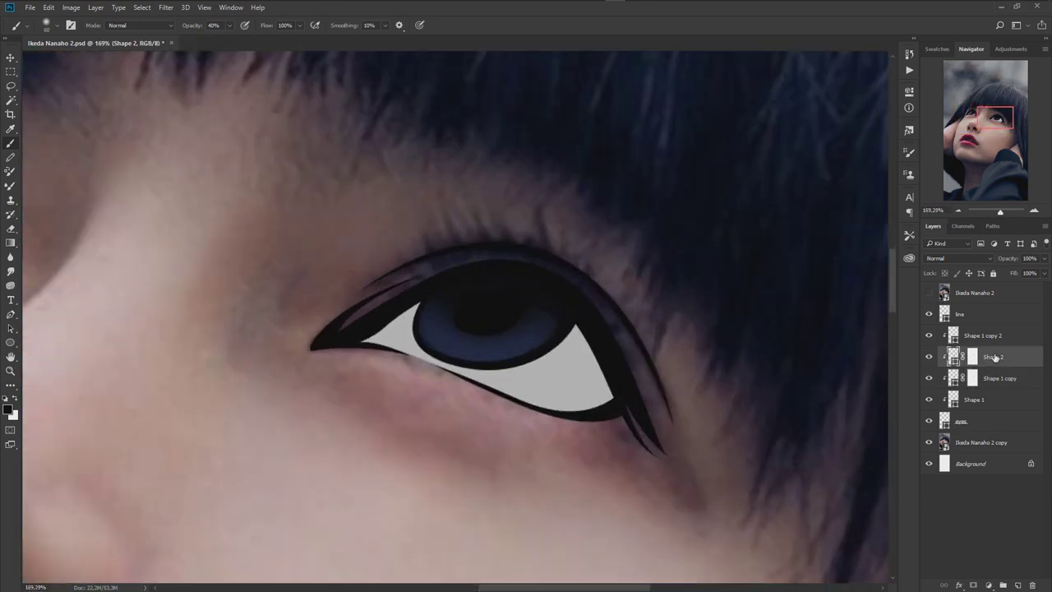
scroll(547, 326, "up", 2)
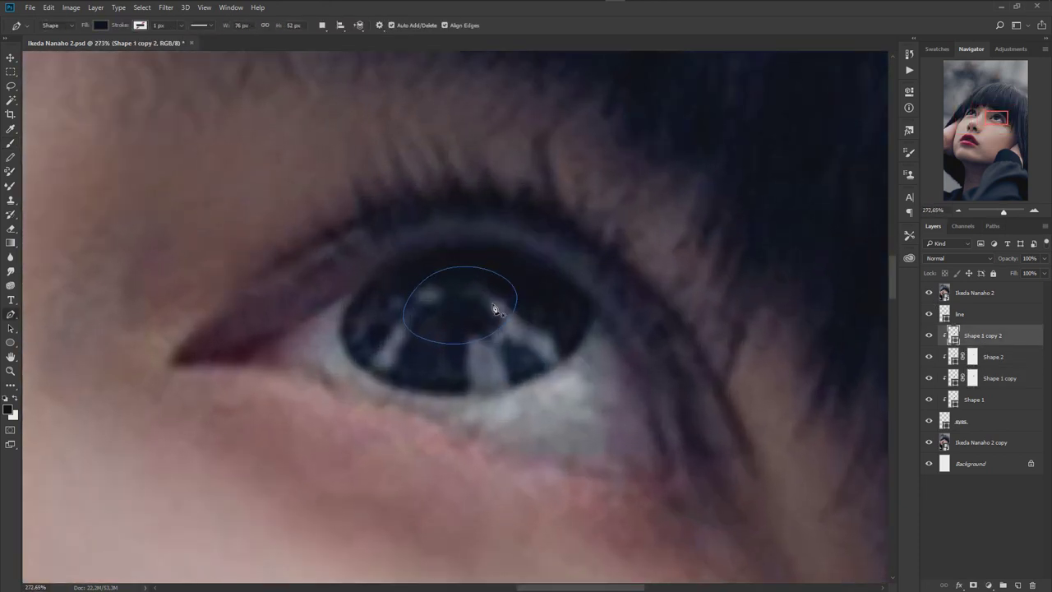
Draw three teardrop highlight paths inside the iris on a new shape layer (Shape 3)
left_click(485, 296)
left_click(541, 365)
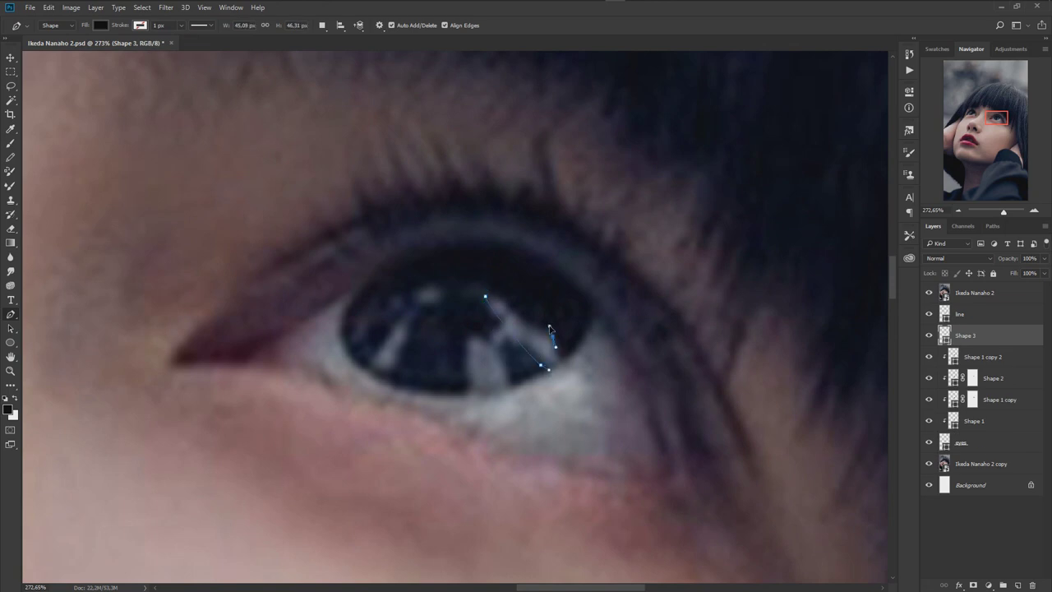
left_click_drag(486, 297, 521, 347)
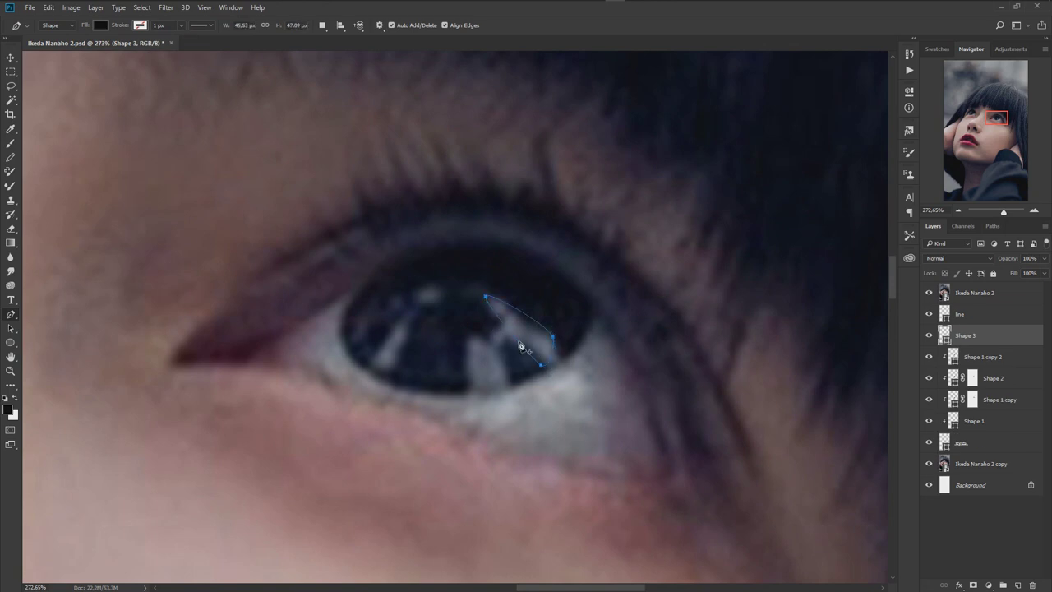
left_click(475, 335)
left_click_drag(391, 380, 384, 385)
Fill the teardrop highlights with blue-grey 51576b sampled from the photo's iris
double_click(945, 336)
left_click(490, 360)
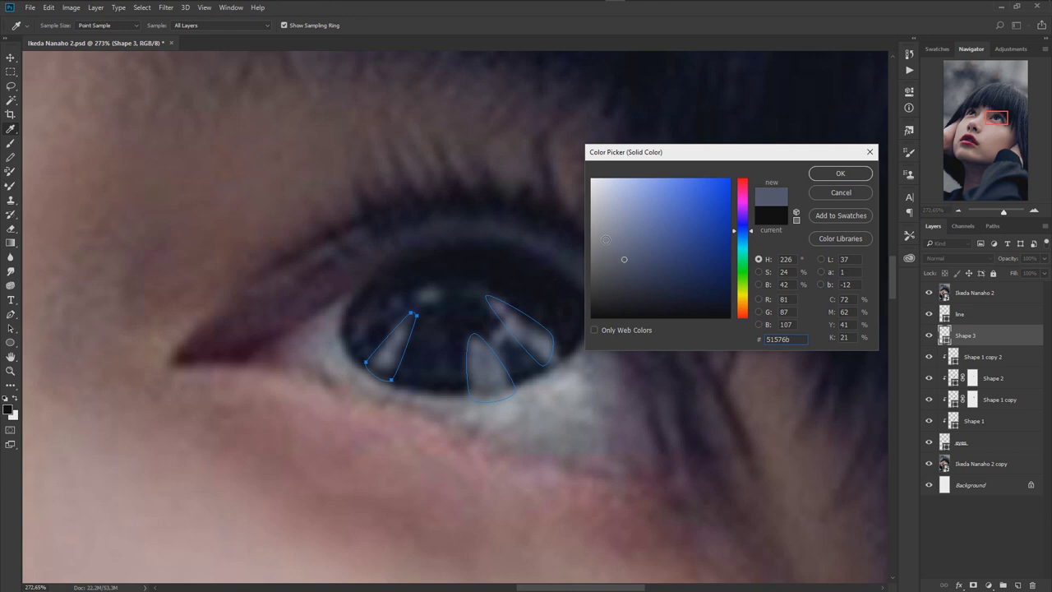
key("Return")
left_click(929, 292)
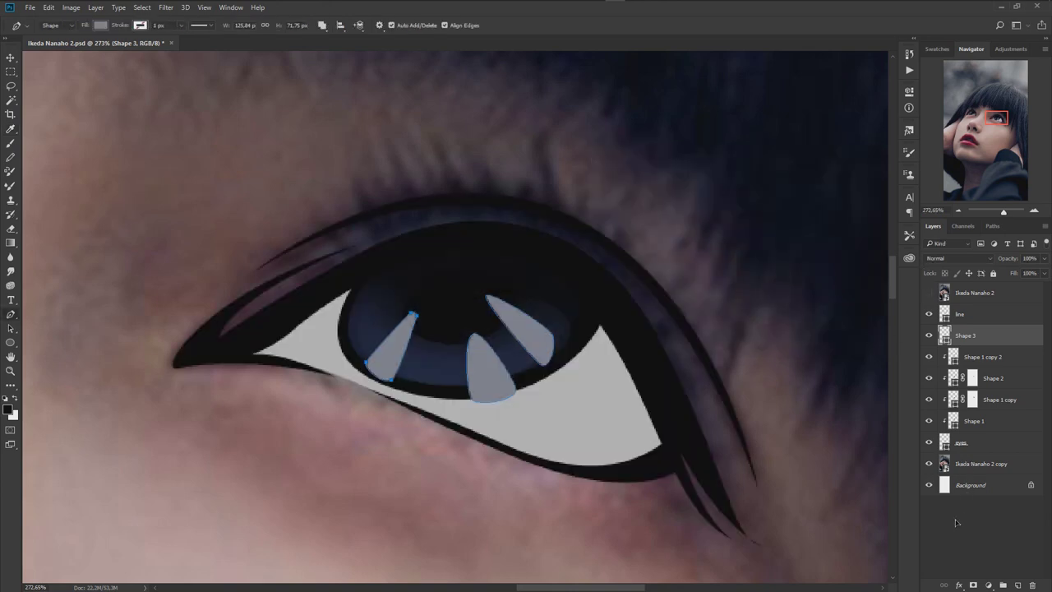
left_click(956, 522)
Mask the highlights layer and brush out the tops of the teardrops
left_click(983, 357)
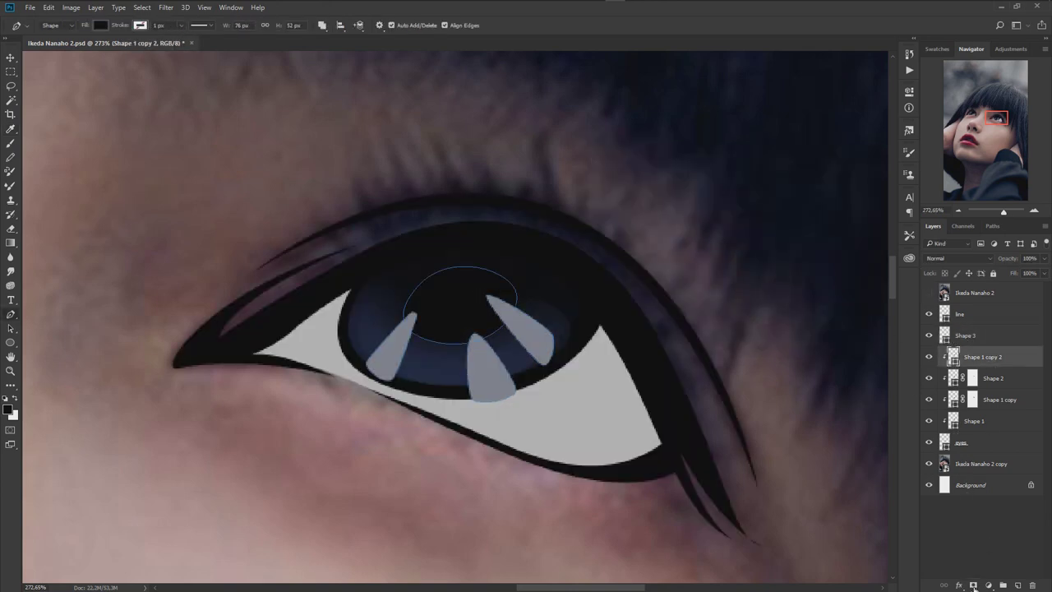
key("ctrl+z")
left_click(967, 336)
left_click(974, 585)
key("b")
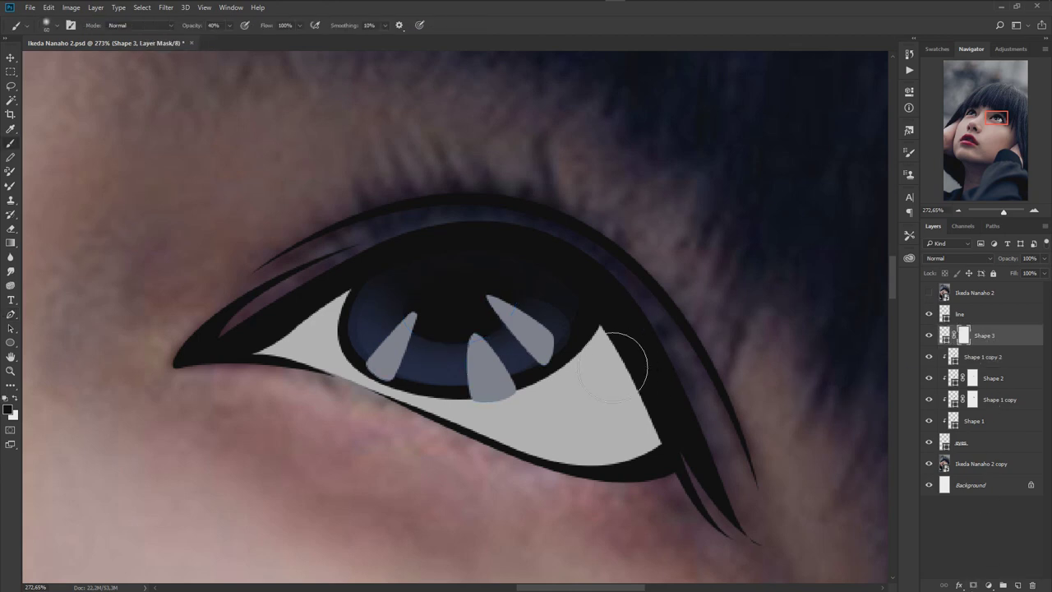
mouse_move(483, 292)
left_mouse_down()
mouse_move(485, 282)
mouse_move(411, 305)
mouse_move(379, 353)
left_mouse_up()
key("bracketright")
key("bracketright")
key("bracketleft")
key("bracketleft")
left_click_drag(463, 328, 469, 265)
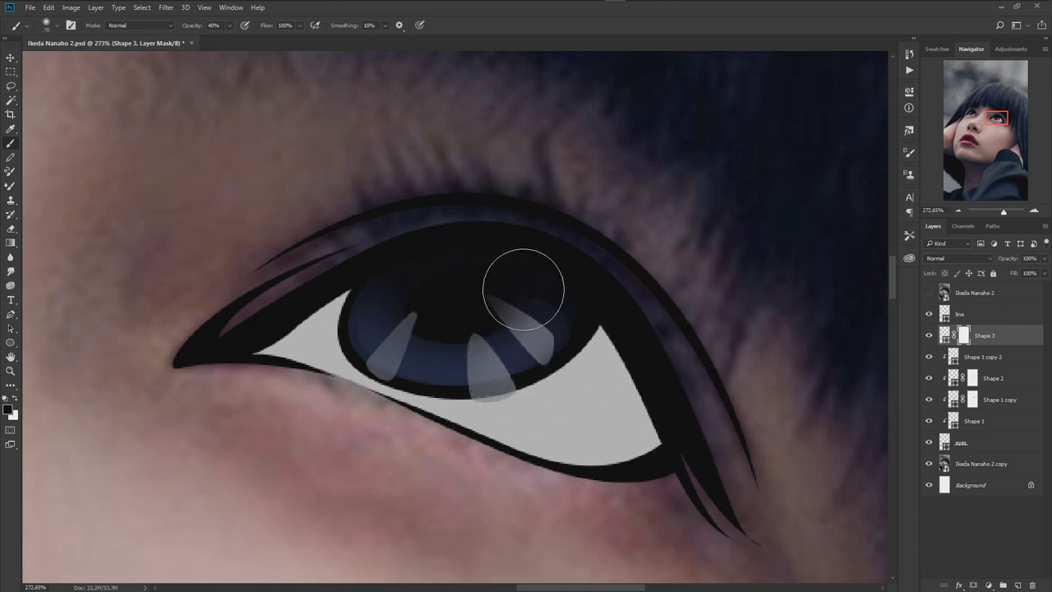
key("bracketleft")
key("bracketleft")
key("bracketleft")
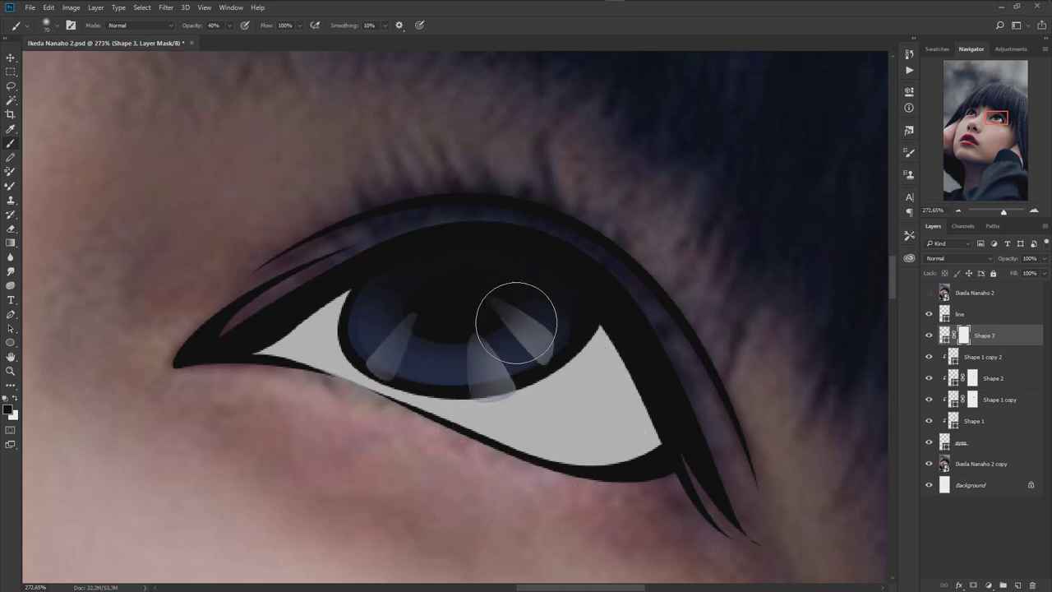
Start a new highlight shape in the iris with the photo visible for tracing
key("p")
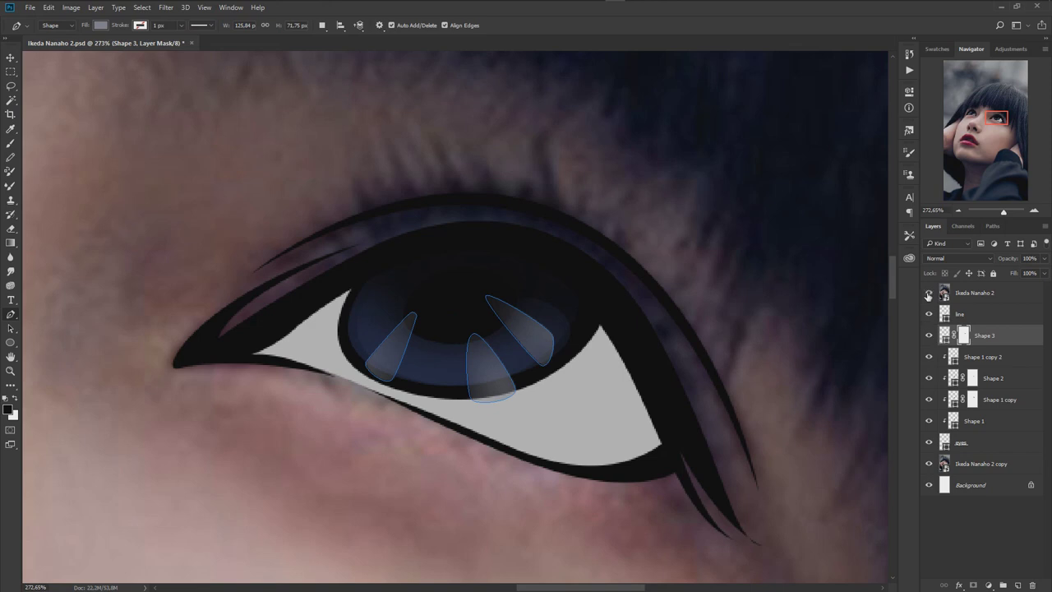
left_click(929, 294)
left_click(489, 301)
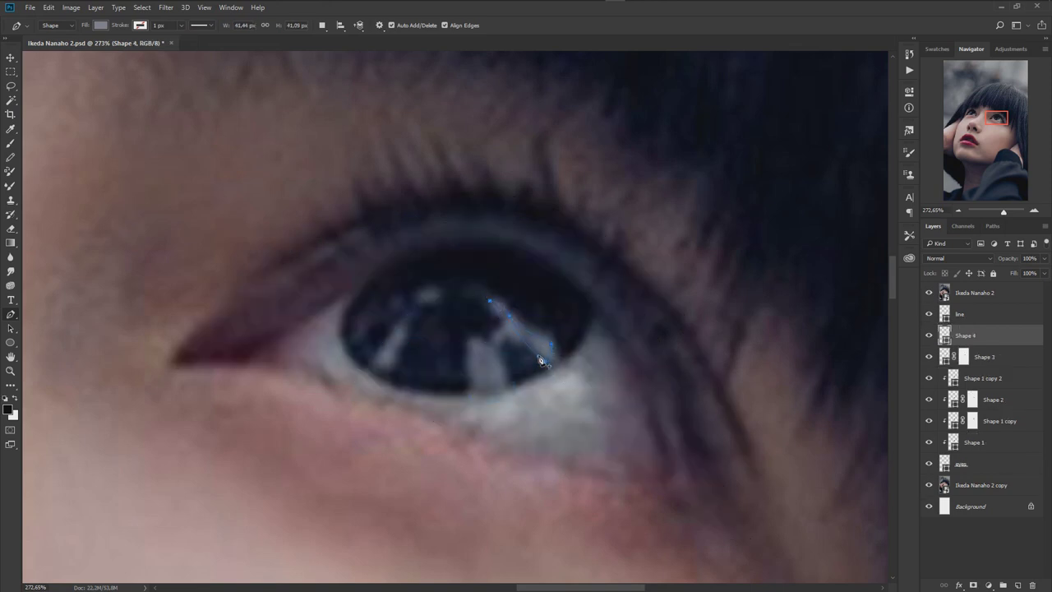
Combine the thin highlight paths into one shape (Shape 4) with a lighter grey fill
left_click(322, 25)
left_click(354, 47)
left_click(930, 294)
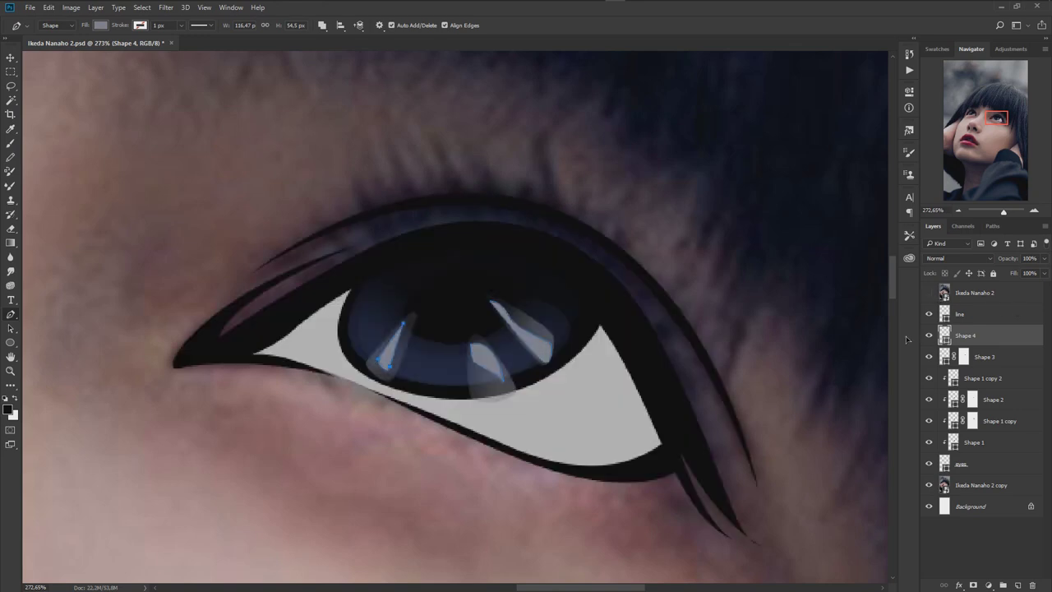
double_click(943, 336)
left_click(690, 216)
left_click(855, 174)
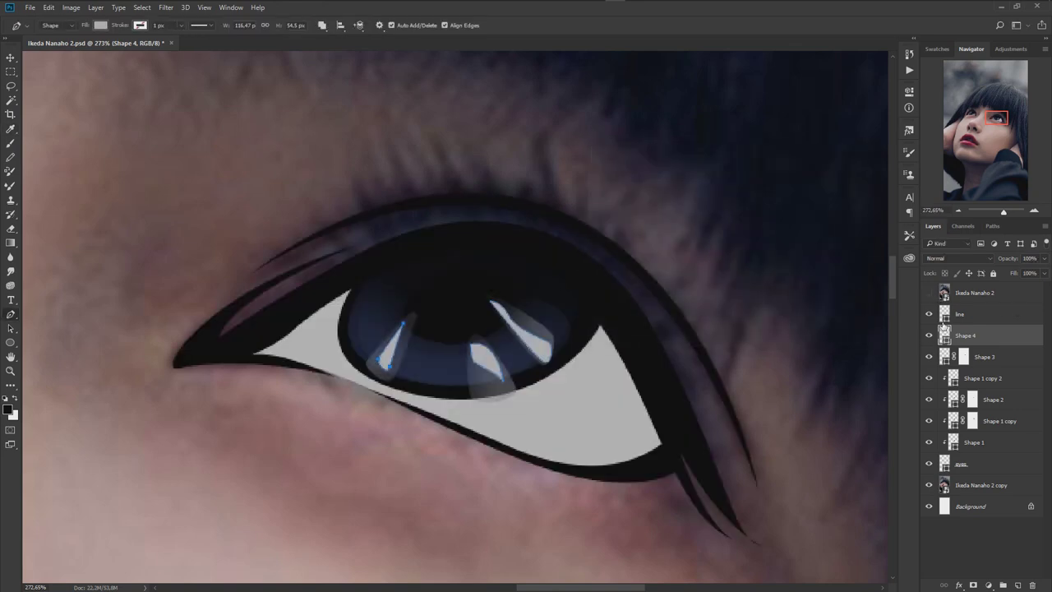
Mask Shape 4 and fade its upper-right and lower-middle highlights
left_click(973, 586)
key("b")
left_click_drag(526, 337, 517, 317)
key("bracketleft")
left_click_drag(494, 364, 449, 378)
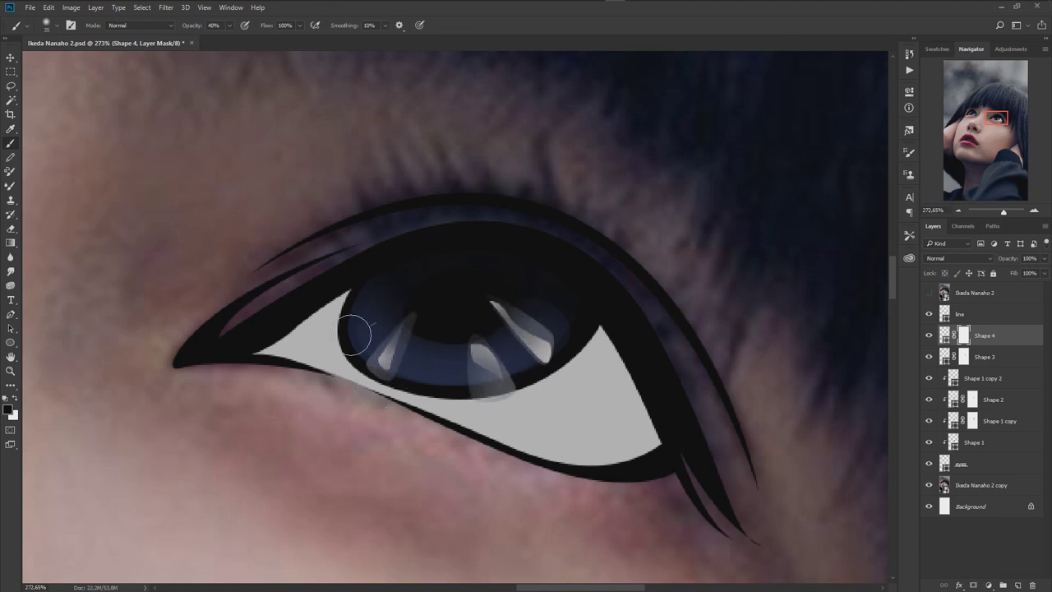
scroll(502, 385, "down", 3)
scroll(533, 404, "up", 3)
Return to the pupil layer with the Pen tool and the photo shown for tracing
left_click(973, 377)
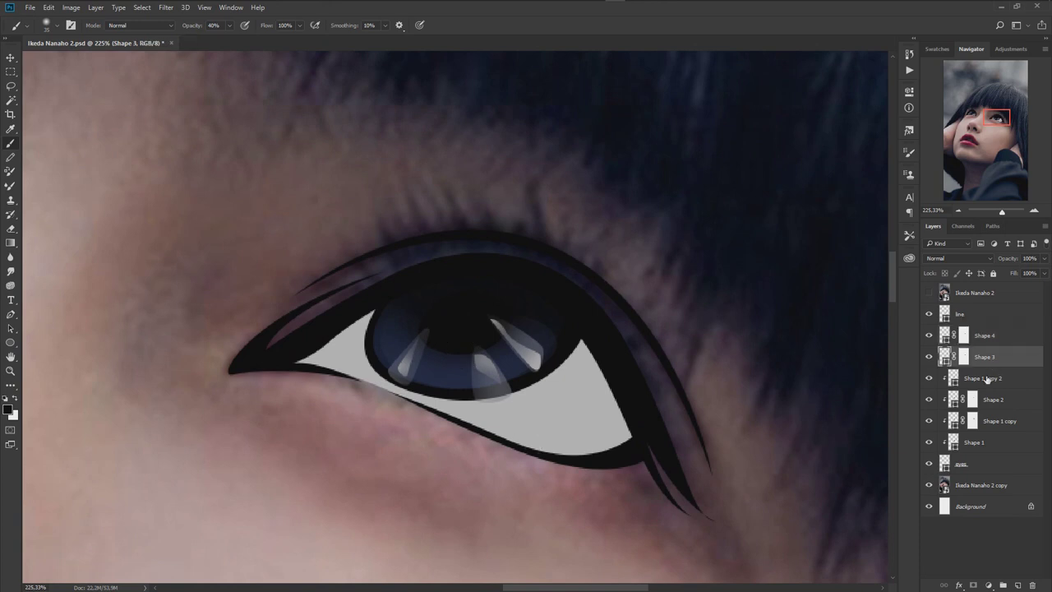
key("p")
left_click(929, 293)
scroll(403, 370, "up", 1)
Draw a closed crescent shape (Shape 5) along the lower edge of the iris
left_click(382, 311)
left_click_drag(372, 370, 404, 383)
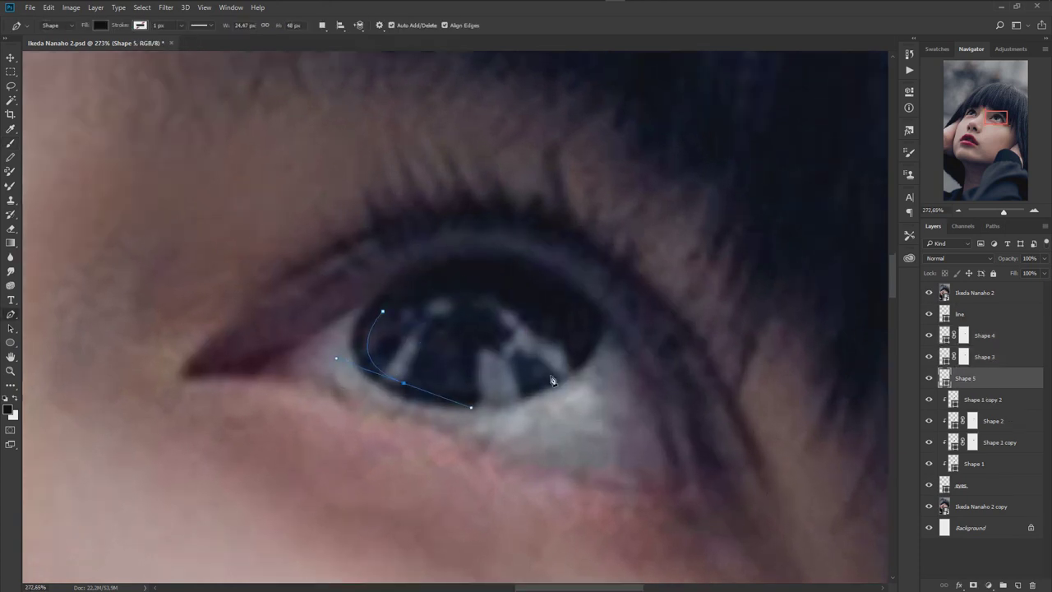
left_click_drag(569, 355, 582, 332)
left_click(451, 379)
left_click(393, 326)
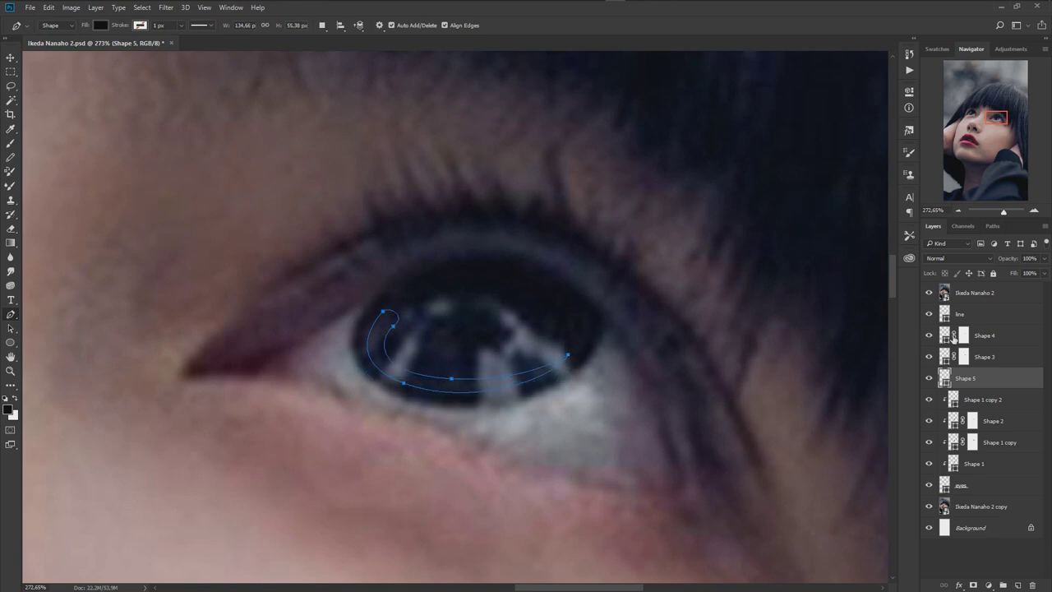
Fill the crescent with a lighter blue-grey chosen in the Color Picker
double_click(944, 378)
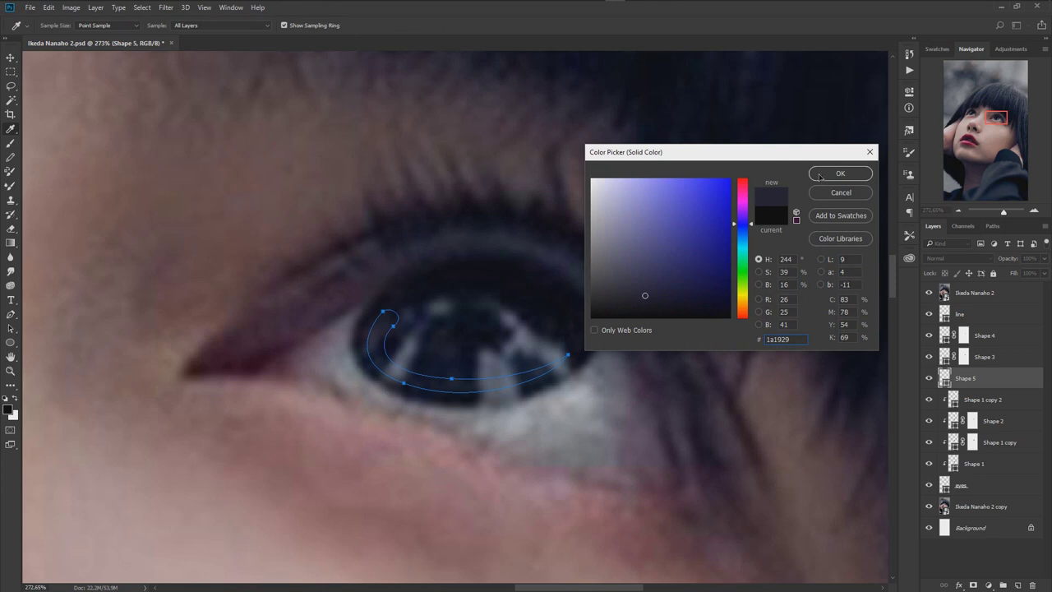
left_click(839, 174)
left_click(929, 293)
double_click(944, 379)
left_click(618, 278)
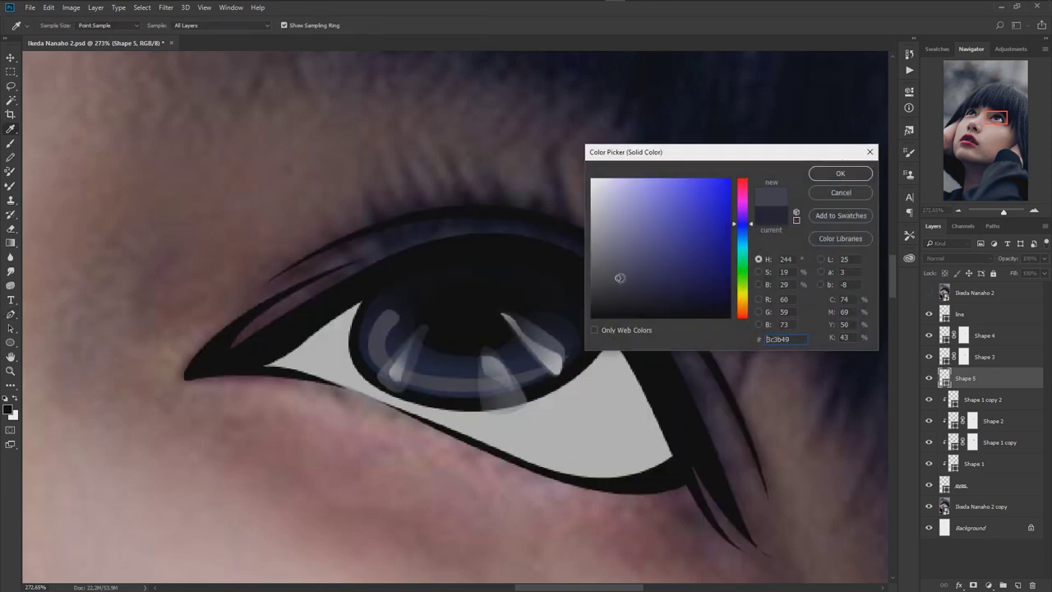
left_click(632, 274)
left_click(839, 174)
Add a layer mask to the crescent and shift its fill to a more neutral grey
left_click(974, 586)
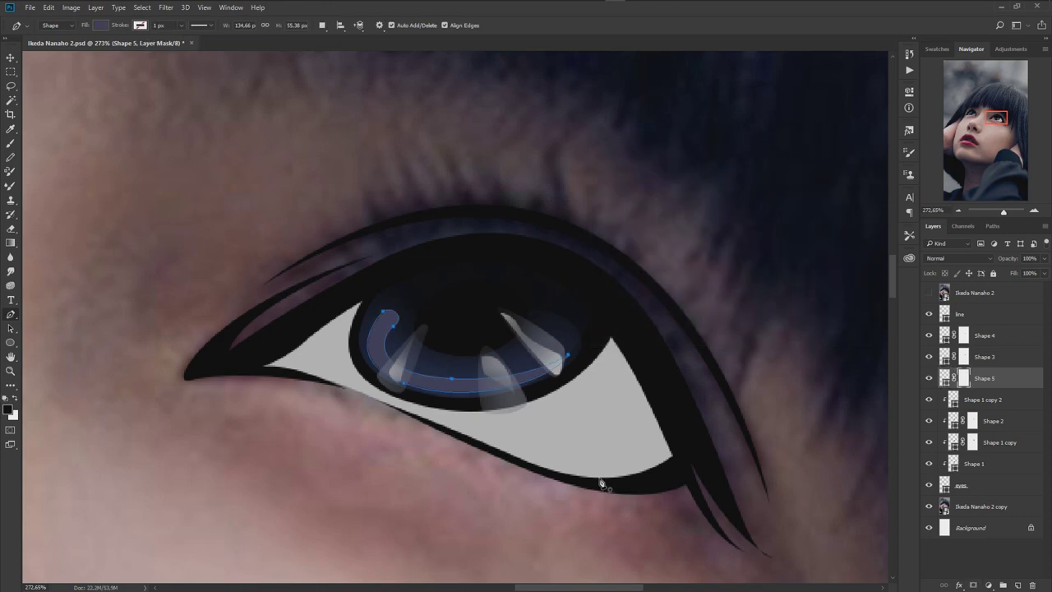
key("b")
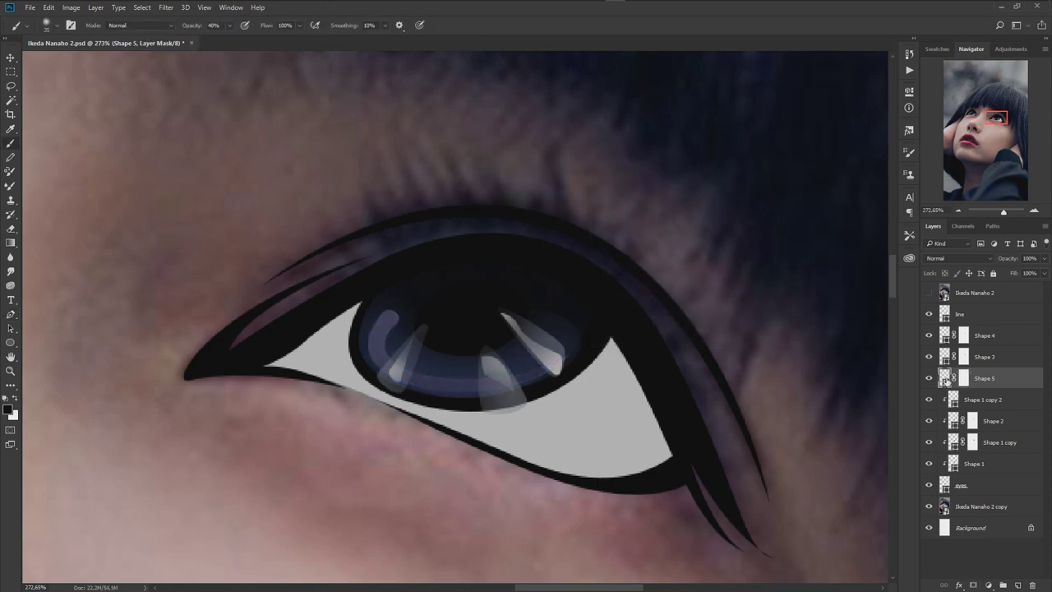
double_click(947, 380)
left_click(599, 274)
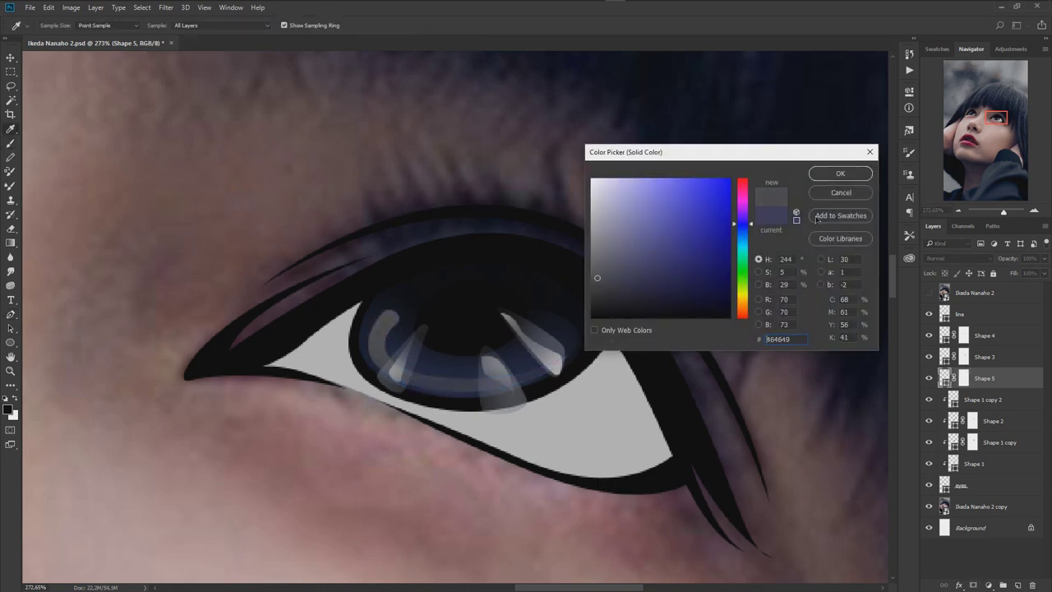
left_click(840, 173)
left_click(964, 378)
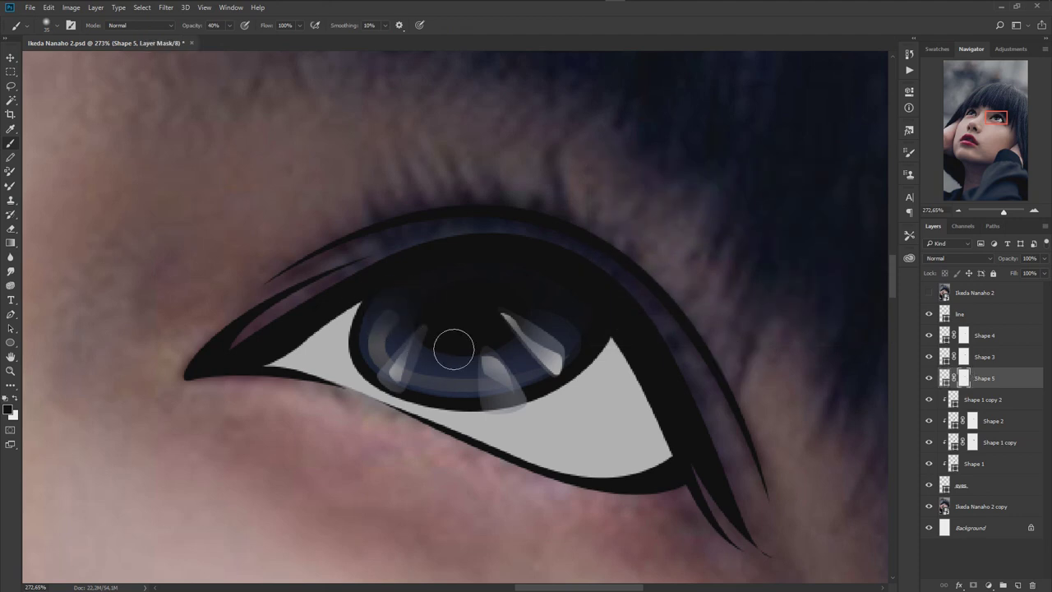
key("bracketleft")
key("bracketleft")
Select the first highlights layer (Shape 3) with the Pen tool for more highlights
scroll(477, 370, "down", 2)
scroll(545, 404, "down", 3)
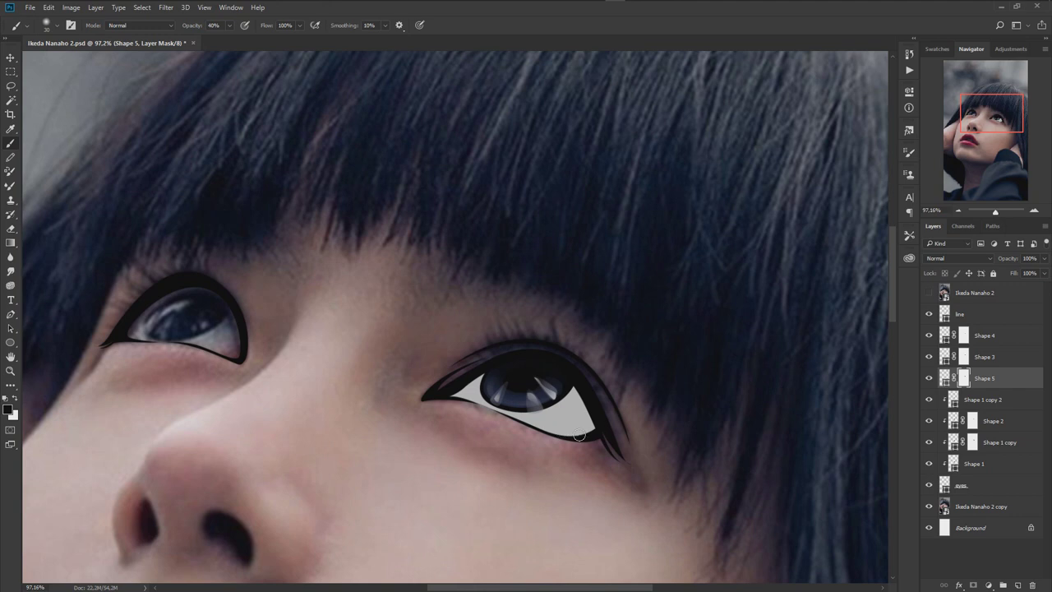
scroll(505, 387, "up", 1)
scroll(505, 388, "up", 3)
scroll(480, 351, "up", 1)
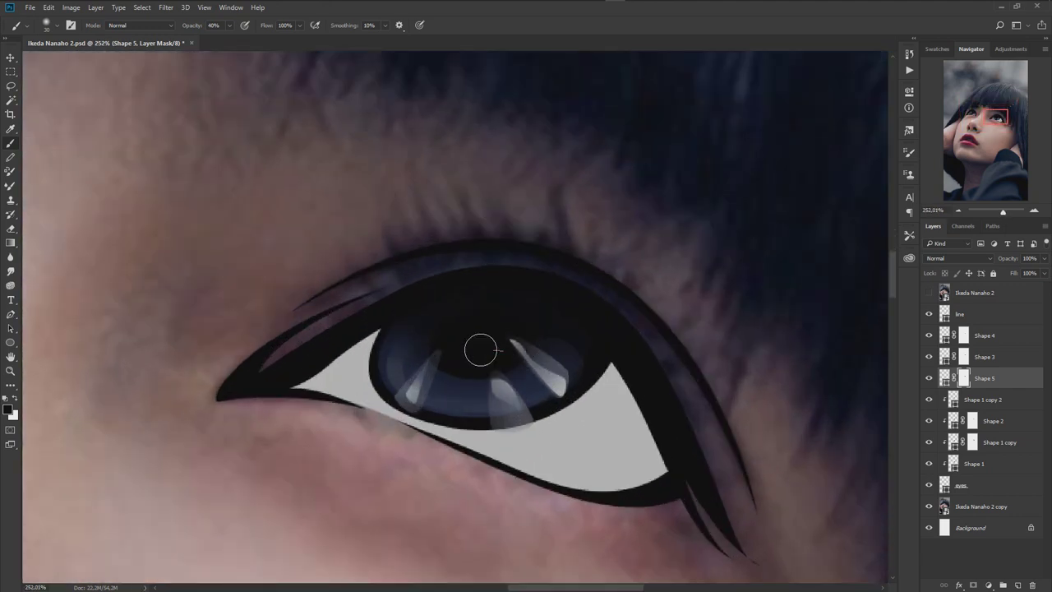
left_click(984, 360)
key("p")
scroll(469, 337, "up", 2)
Add a small oval highlight at the top of the iris to Shape 3
mouse_move(412, 343)
left_mouse_down()
mouse_move(438, 347)
mouse_move(428, 366)
left_mouse_up()
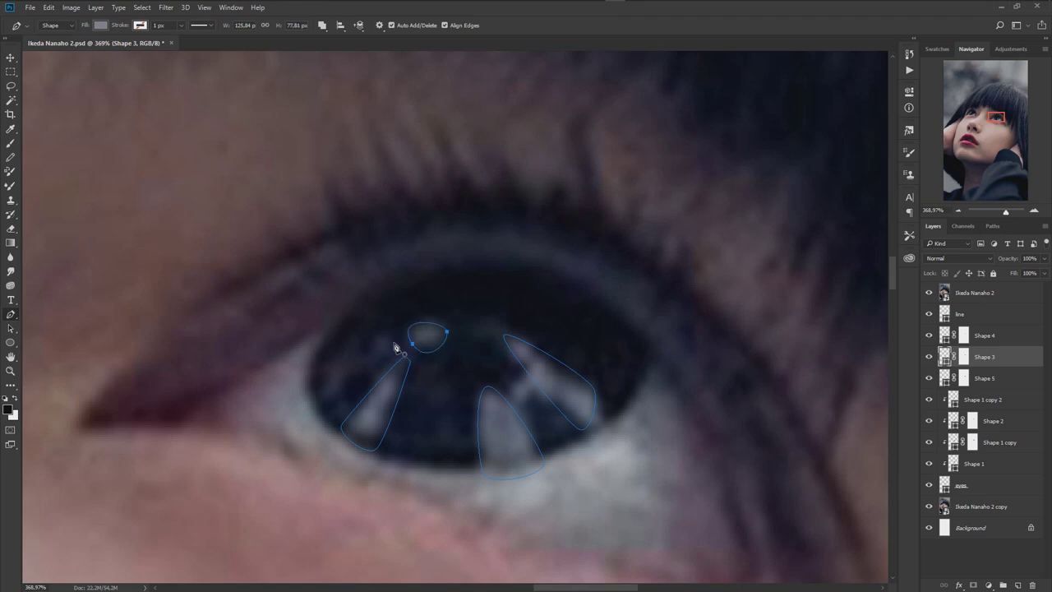
left_click(344, 348)
left_click(929, 293)
Paint back parts of the upper highlights on Shape 3's mask
left_click(963, 357)
key("b")
key("x")
mouse_move(478, 328)
left_mouse_down()
mouse_move(400, 329)
mouse_move(447, 340)
mouse_move(407, 346)
left_mouse_up()
key("x")
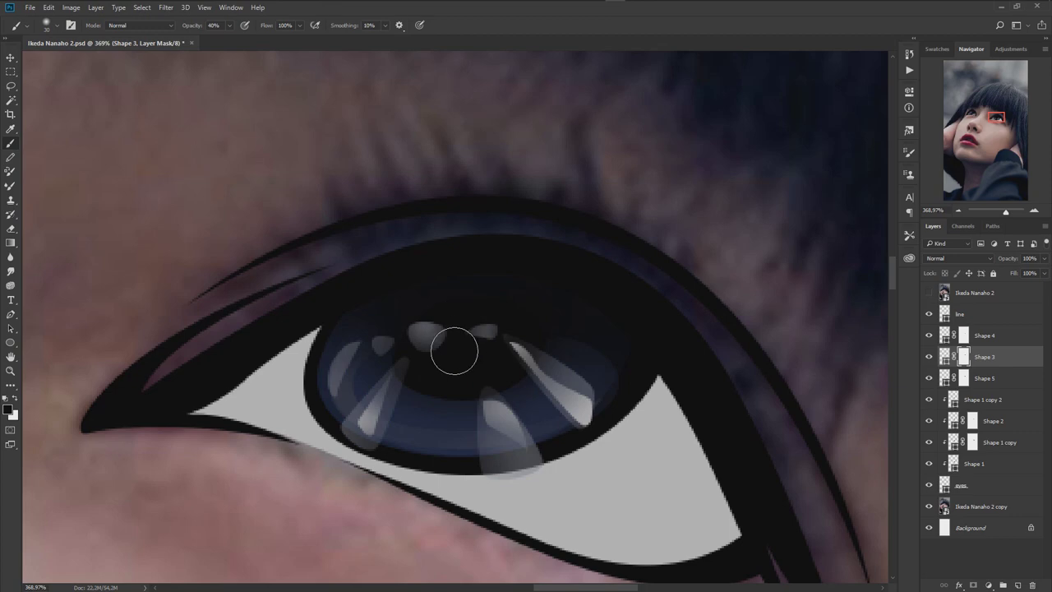
Select the Shape 4 highlights layer and compare the drawing against the original photo
scroll(532, 392, "down", 5)
scroll(594, 438, "down", 3)
scroll(566, 430, "up", 3)
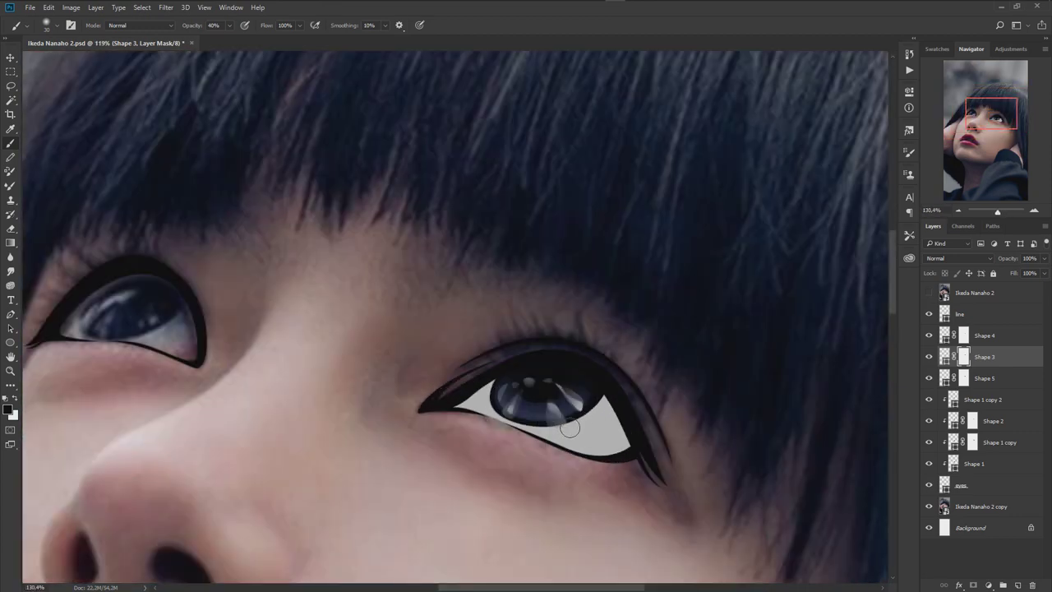
scroll(578, 426, "up", 2)
key("alt+bracketright")
scroll(587, 343, "up", 1)
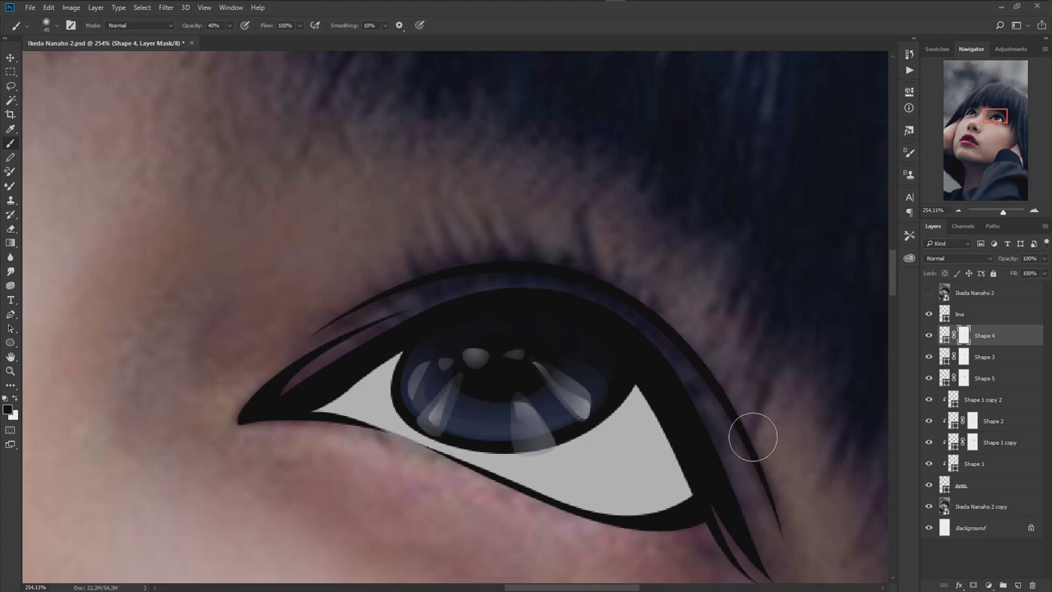
left_click(929, 293)
scroll(622, 457, "down", 4)
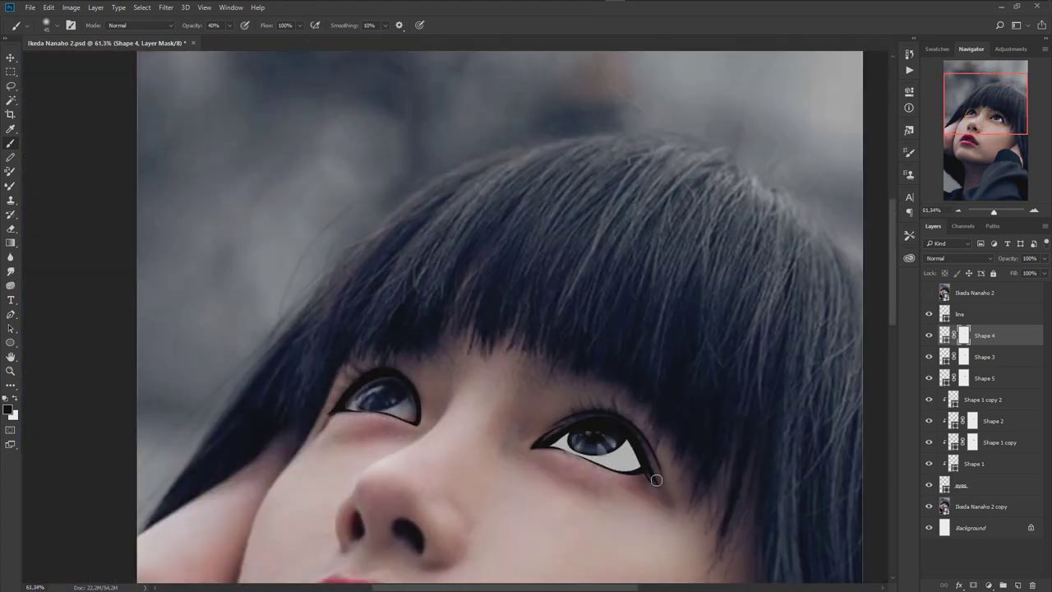
scroll(618, 454, "up", 2)
left_click(929, 292)
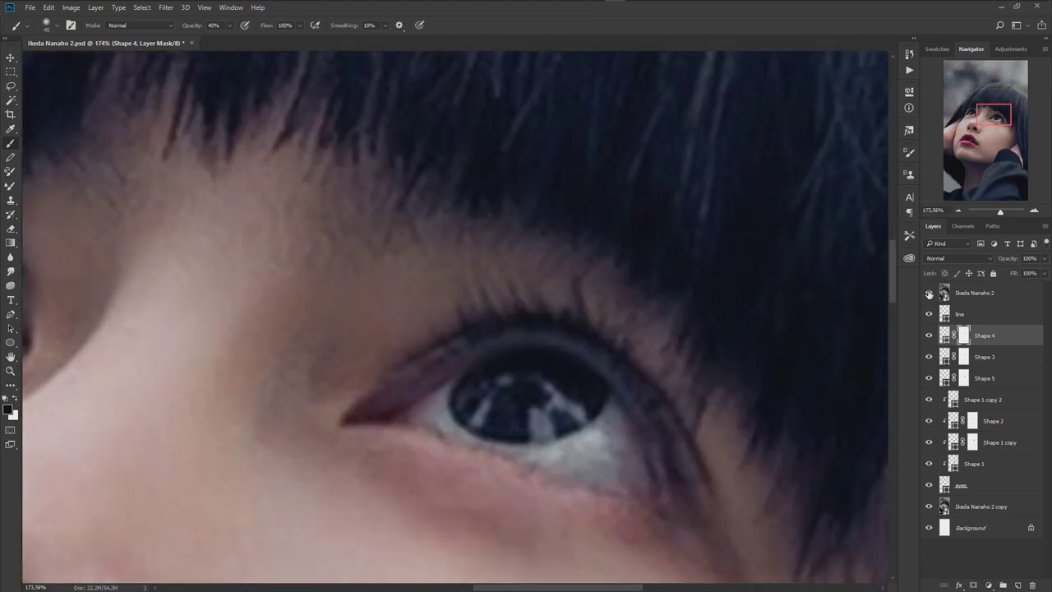
scroll(531, 439, "up", 2)
key("p")
scroll(503, 355, "up", 2)
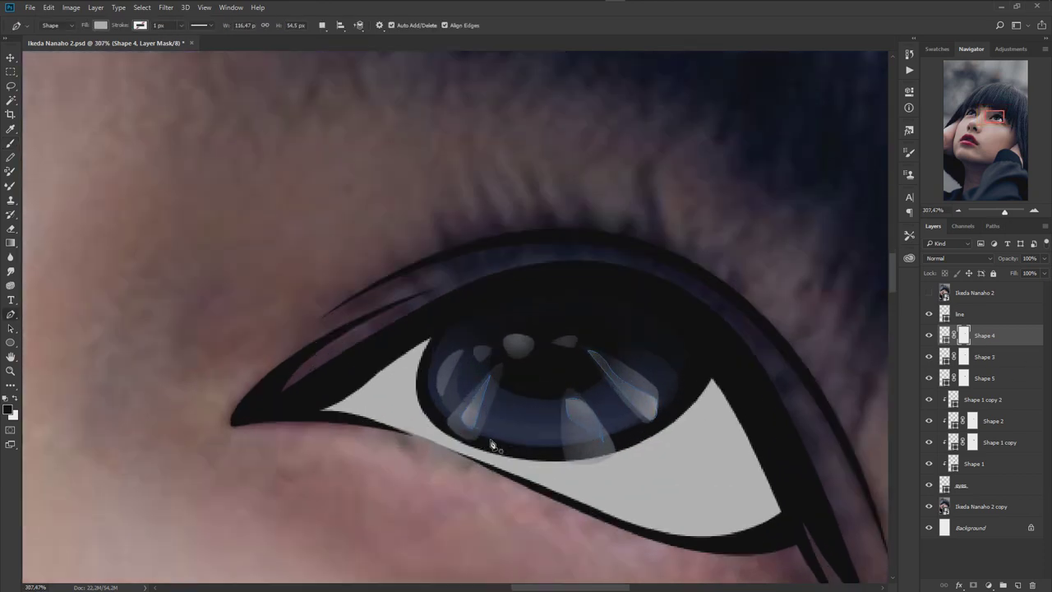
Draw the first thin highlight streak in the iris on Shape 6 and fill it white
scroll(503, 355, "up", 2)
left_click(498, 350)
left_click(444, 413)
left_click(457, 423)
left_click(516, 354)
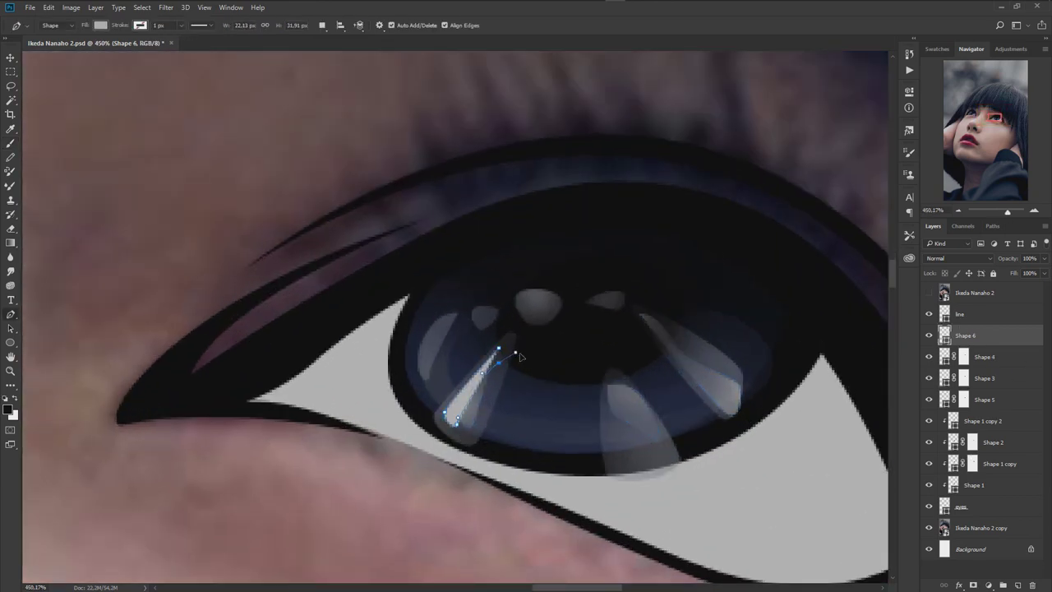
left_click(498, 351)
double_click(945, 335)
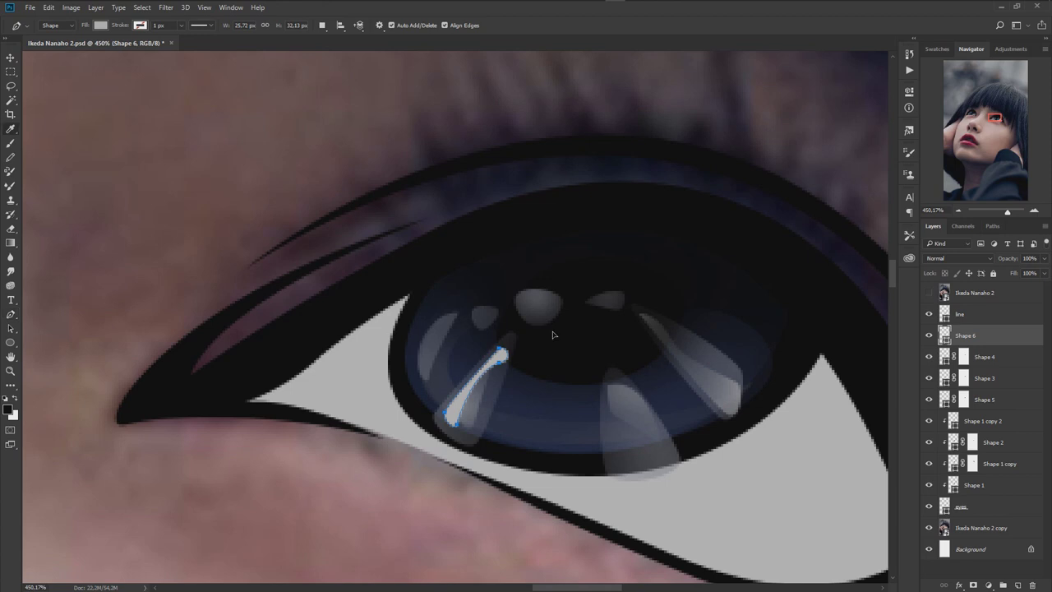
left_click(840, 174)
Draw the second and third white highlight streaks inside the iris
left_click(930, 290)
left_click(644, 320)
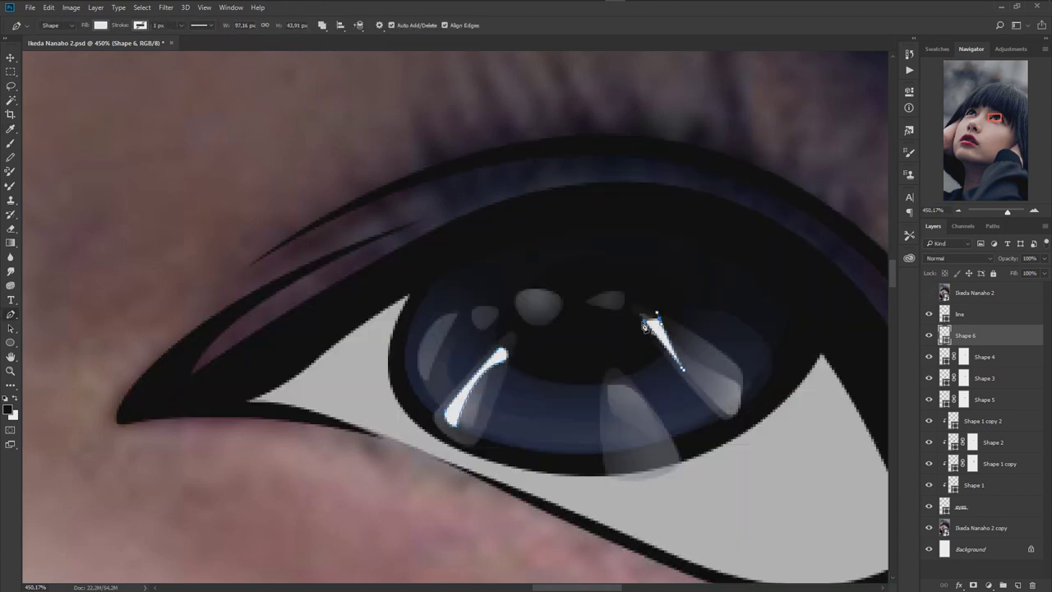
left_click(930, 293)
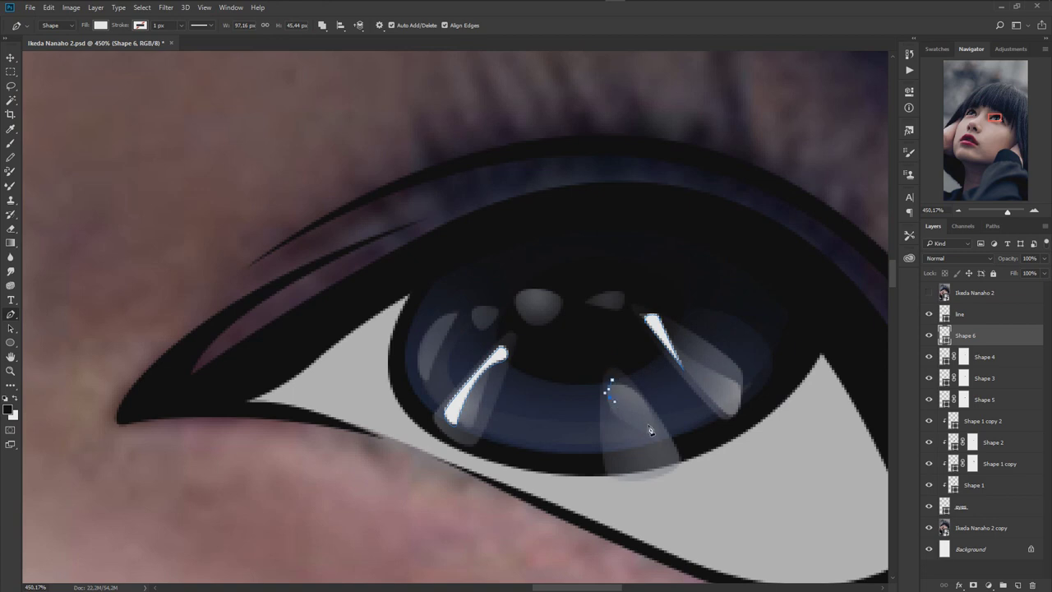
left_click(671, 442)
left_click(611, 380)
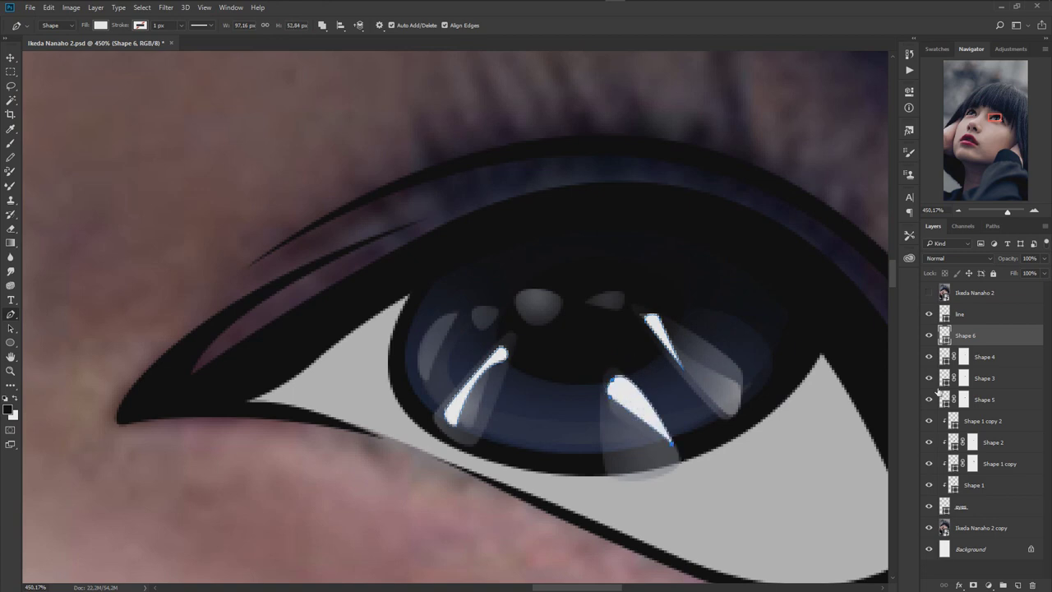
Add a layer mask to the Shape 6 highlights with the Brush ready, then select Shape 4
left_click(973, 585)
key("b")
scroll(540, 400, "down", 3)
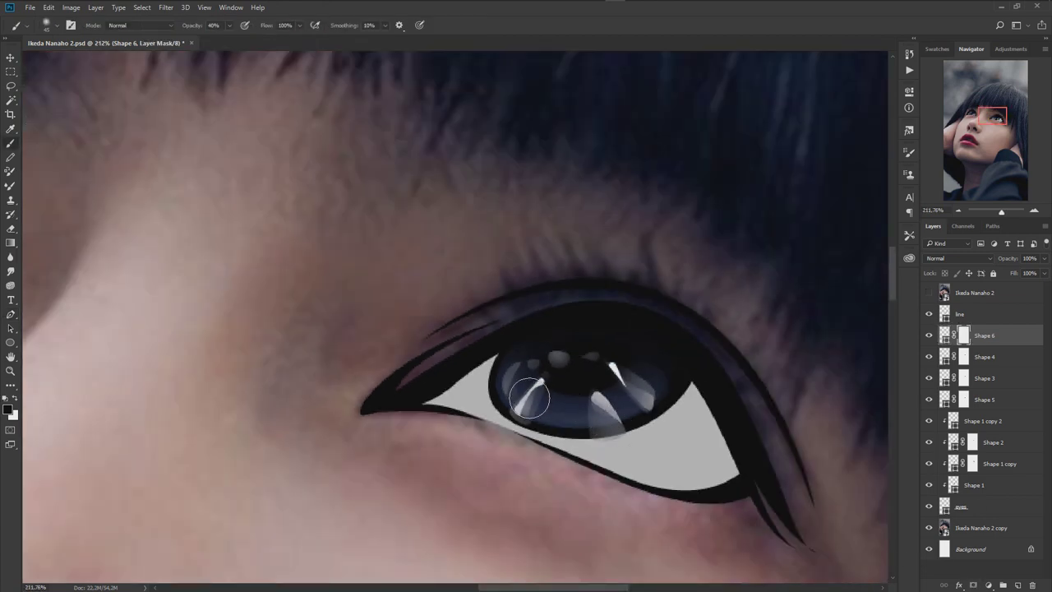
scroll(699, 436, "down", 2)
scroll(707, 450, "down", 2)
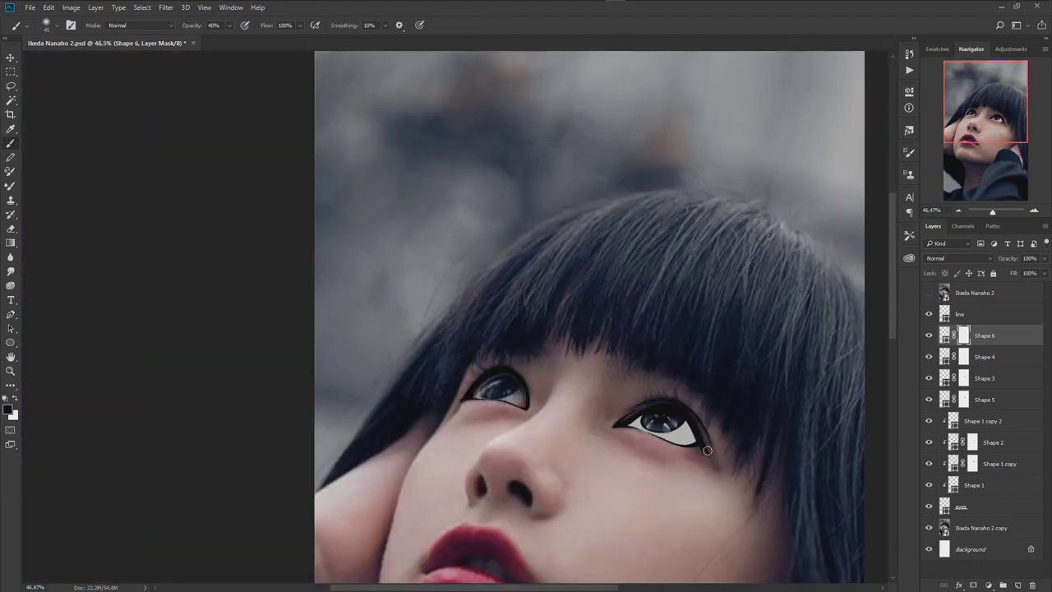
scroll(649, 428, "up", 1)
scroll(637, 419, "up", 1)
scroll(625, 411, "up", 1)
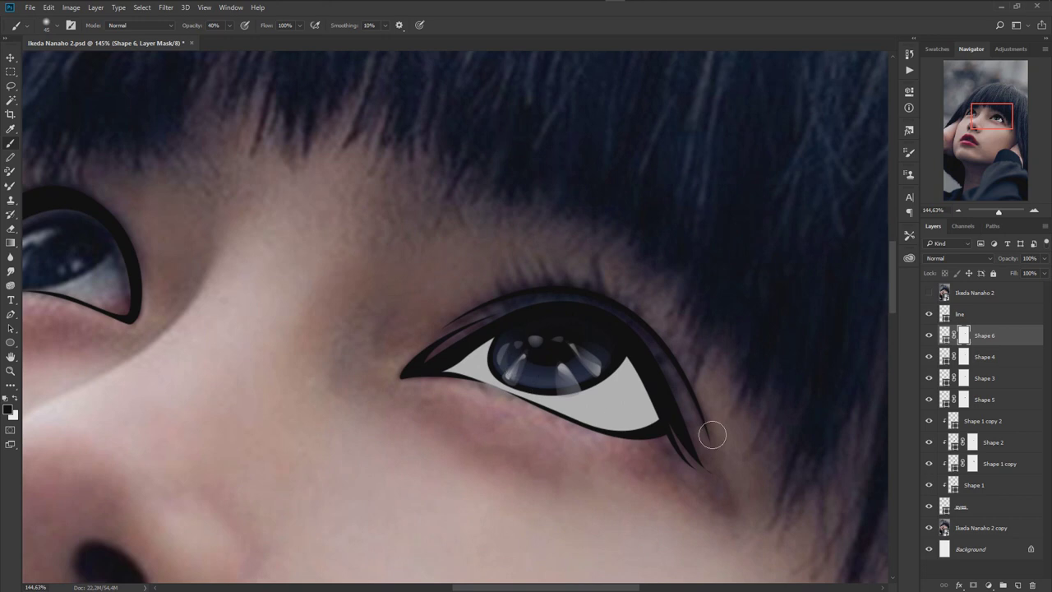
scroll(590, 393, "up", 1)
left_click(985, 362)
Draw a small catchlight at the top of the iris on Shape 4 and select its mask
key("p")
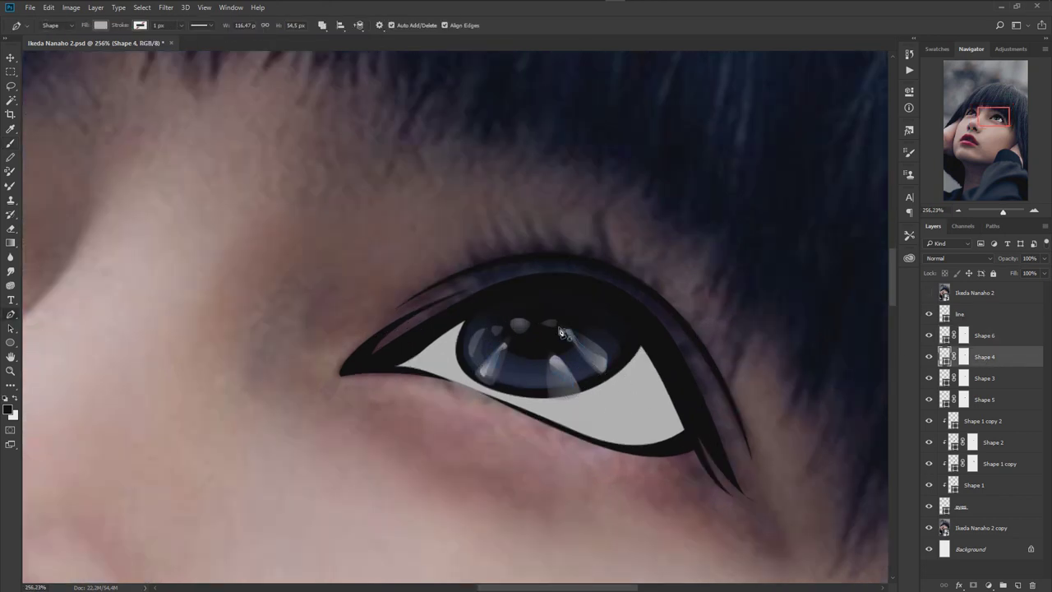
scroll(559, 333, "up", 1)
scroll(534, 337, "up", 1)
scroll(501, 339, "up", 1)
left_click(513, 314)
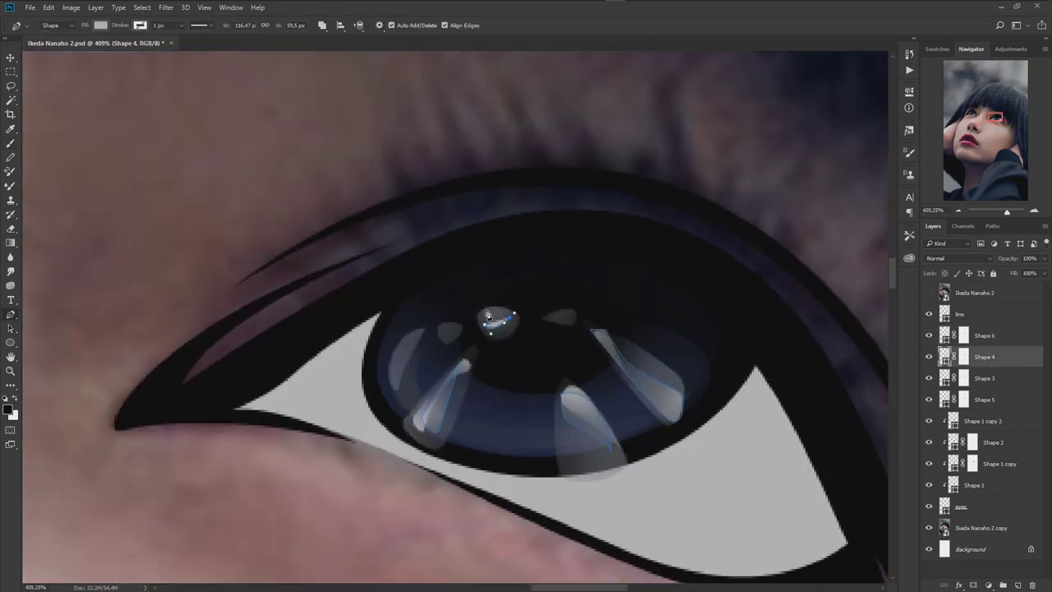
key("Escape")
left_click(964, 357)
key("b")
Select the eyes layer and turn on the original photo over the drawing
scroll(507, 340, "down", 2)
scroll(559, 357, "down", 3)
scroll(688, 369, "down", 2)
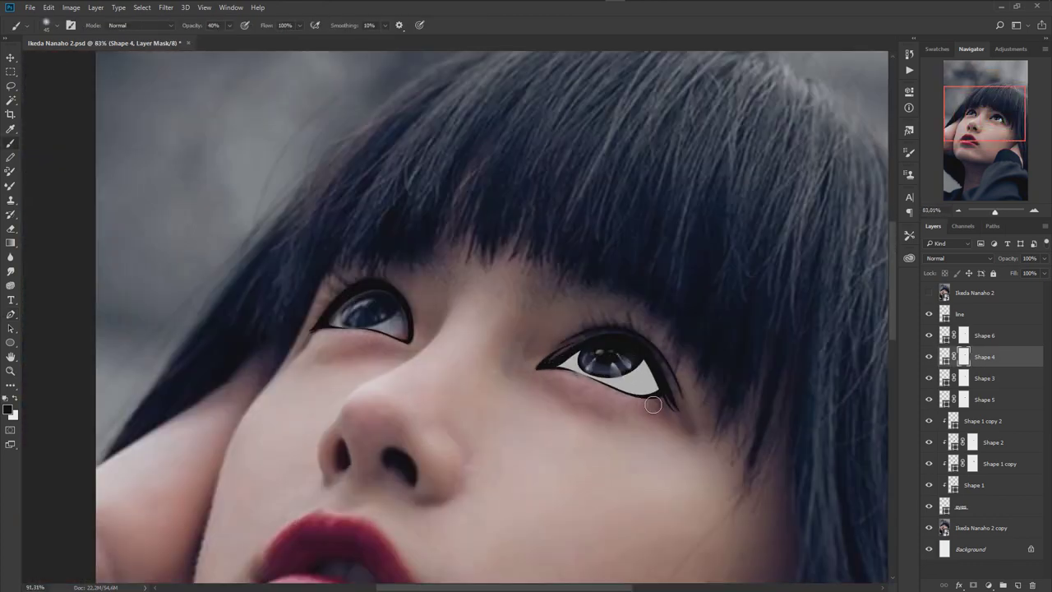
scroll(688, 369, "up", 2)
left_click(979, 501)
key("p")
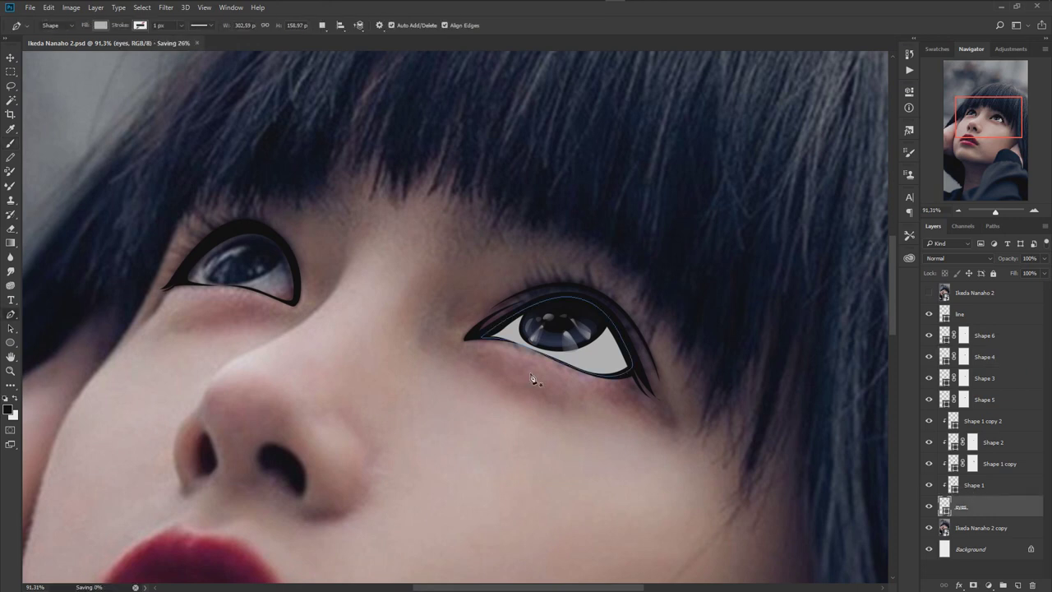
scroll(536, 362, "up", 1)
left_click(930, 293)
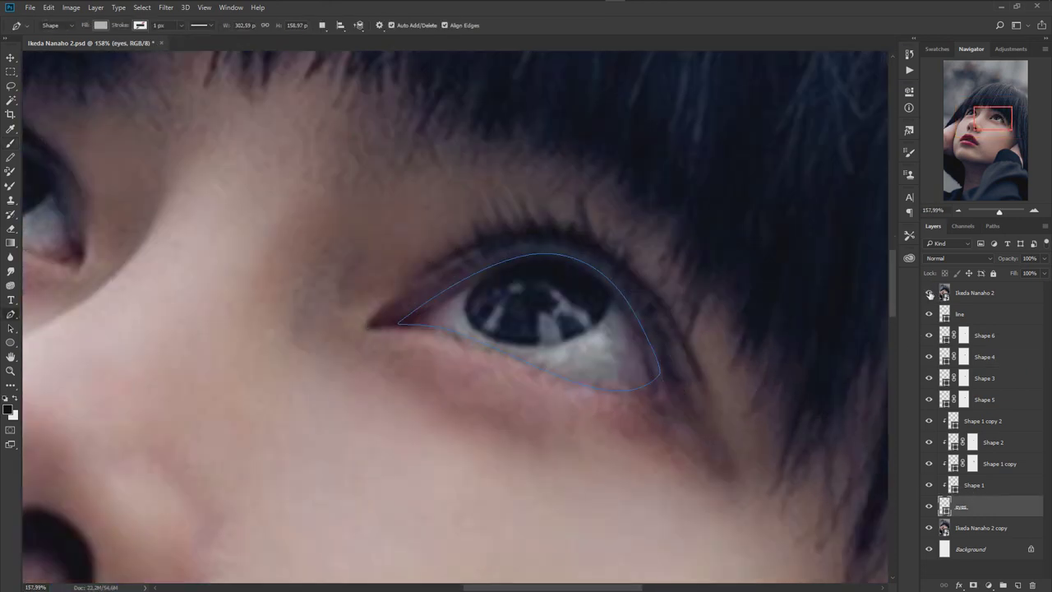
Draw the Shape 7 shadow outline under the eye with a photo-sampled fill
scroll(629, 353, "up", 1)
left_click(606, 302)
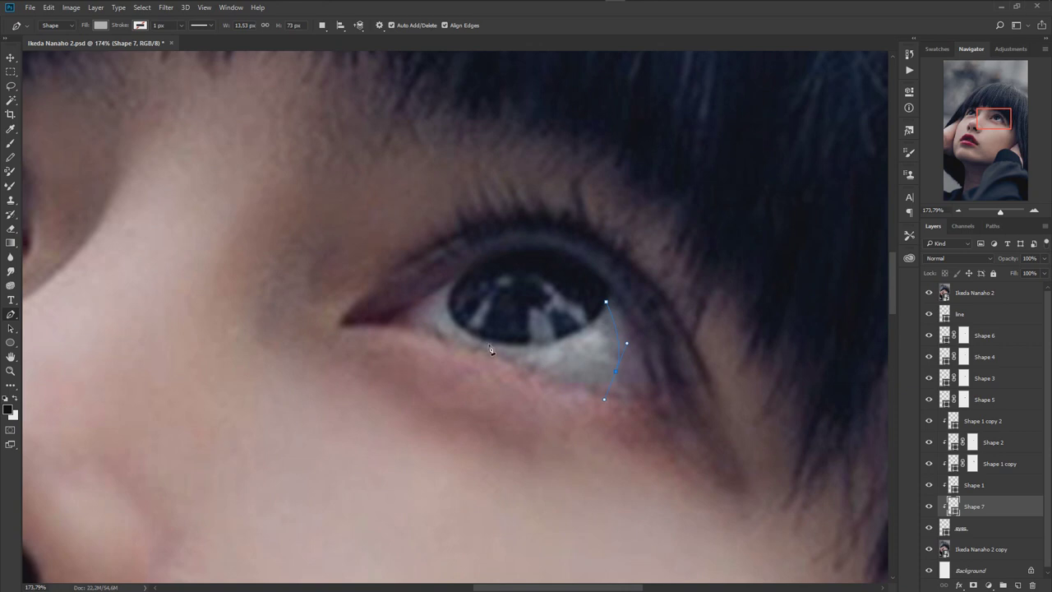
left_click_drag(409, 274, 351, 294)
left_click_drag(627, 287, 607, 273)
double_click(952, 507)
left_click(437, 301)
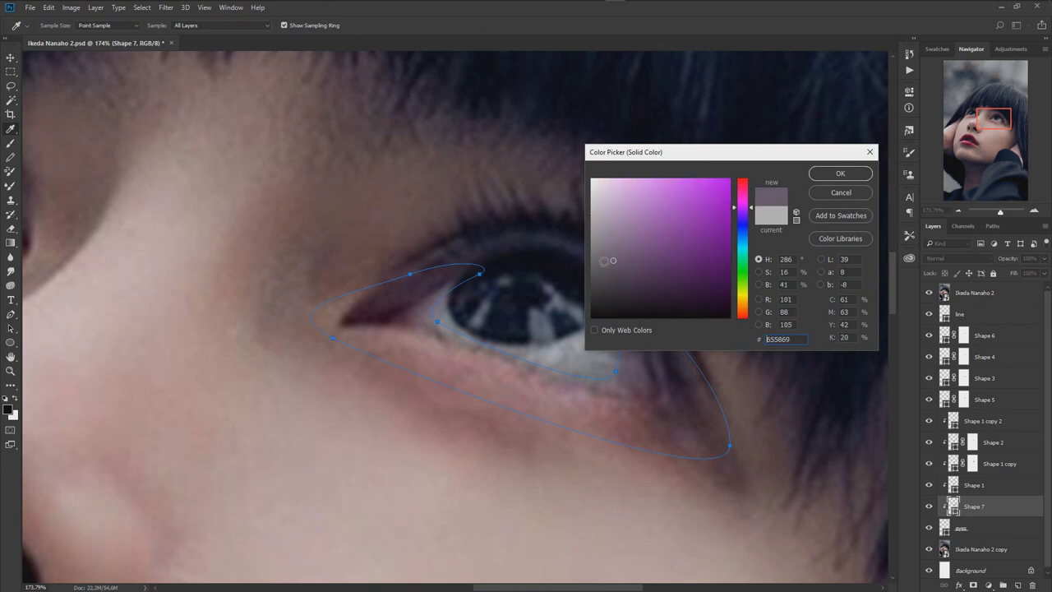
left_click(839, 174)
left_click(929, 292)
left_click(974, 528)
key("alt+bracketright")
key("ctrl+z")
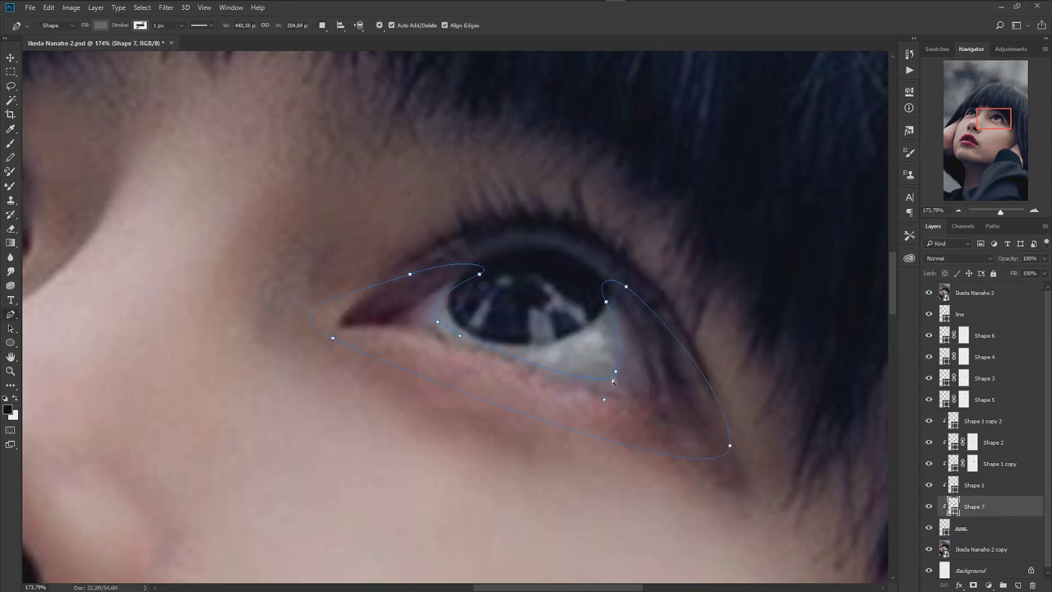
left_click(1003, 532)
Draw the Shape 8 teardrop shape around the eye, filled light grey #9fa1a6
left_click(594, 317)
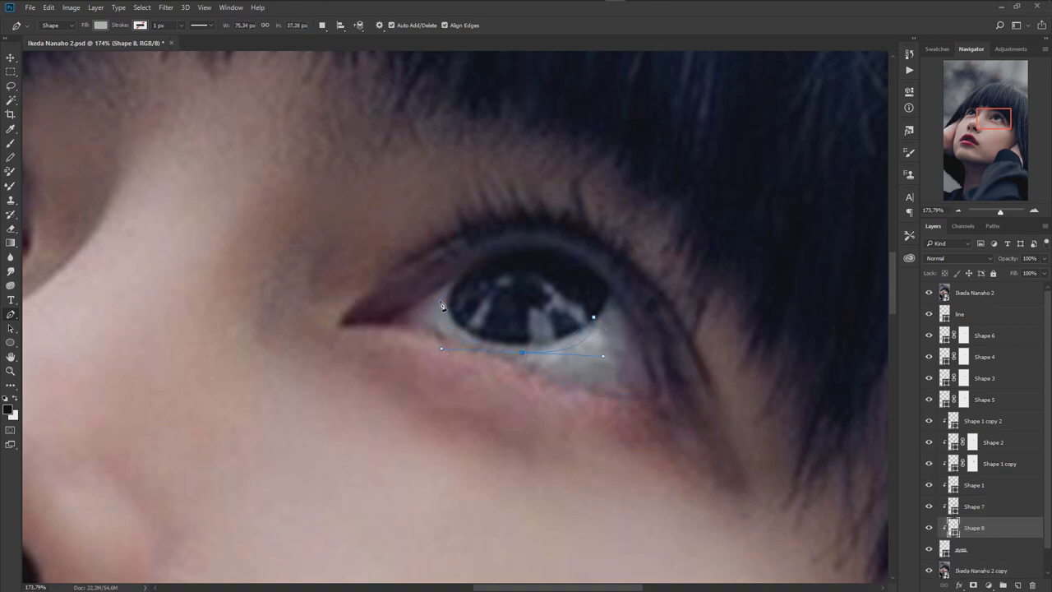
left_click(472, 263)
left_click(386, 300)
left_click(556, 412)
left_click(728, 409)
left_click(612, 262)
left_click(593, 317)
double_click(954, 531)
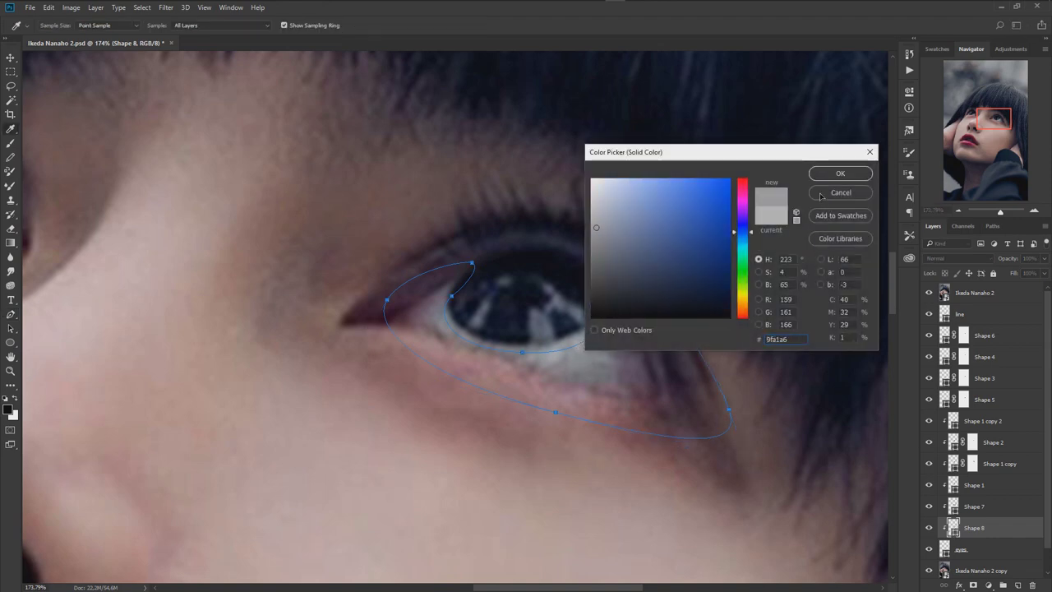
left_click(570, 356)
left_click(841, 174)
left_click(929, 293)
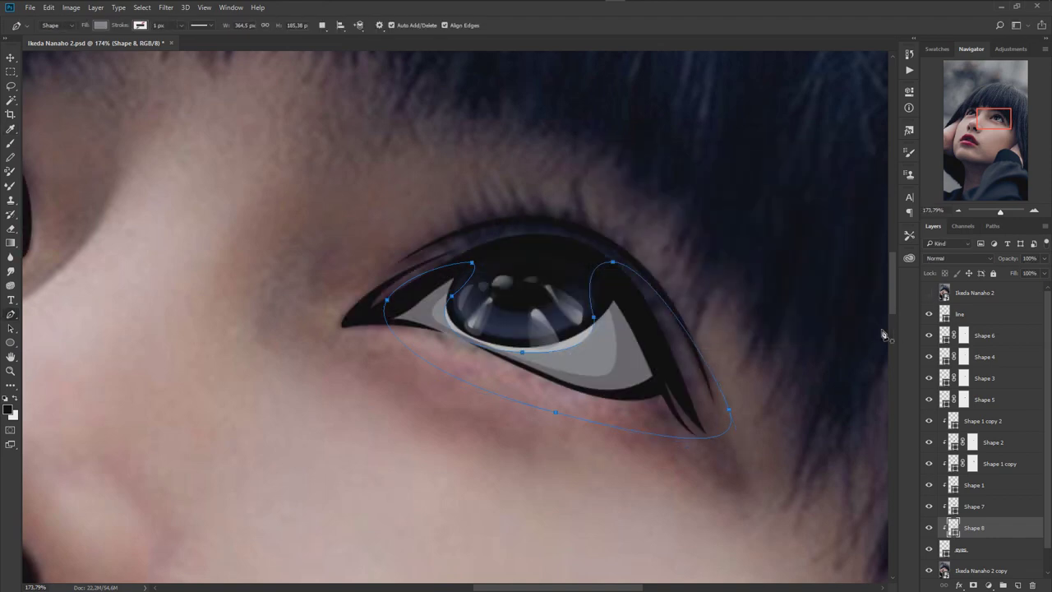
Recolour Shape 7 to dark grey #6b6a6b and soften Shapes 7 and 8 with painted masks
double_click(954, 507)
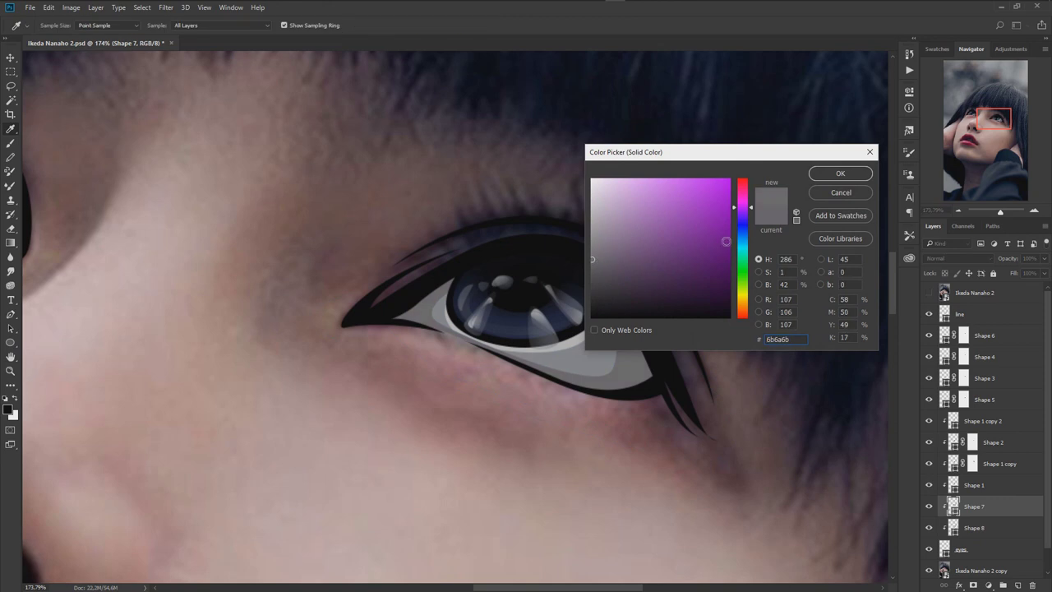
key("Return")
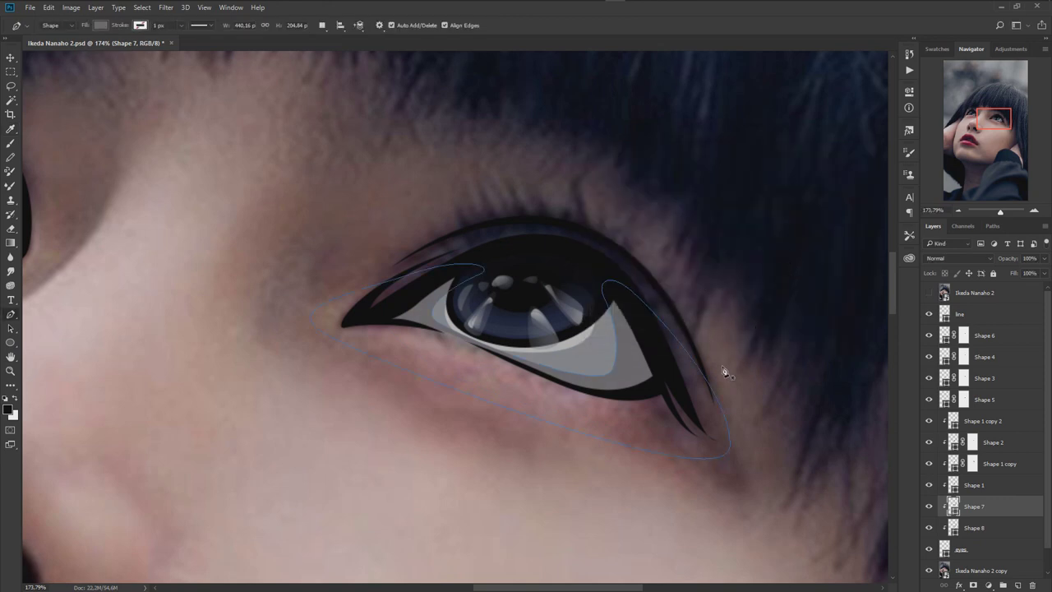
left_click(973, 586)
key("b")
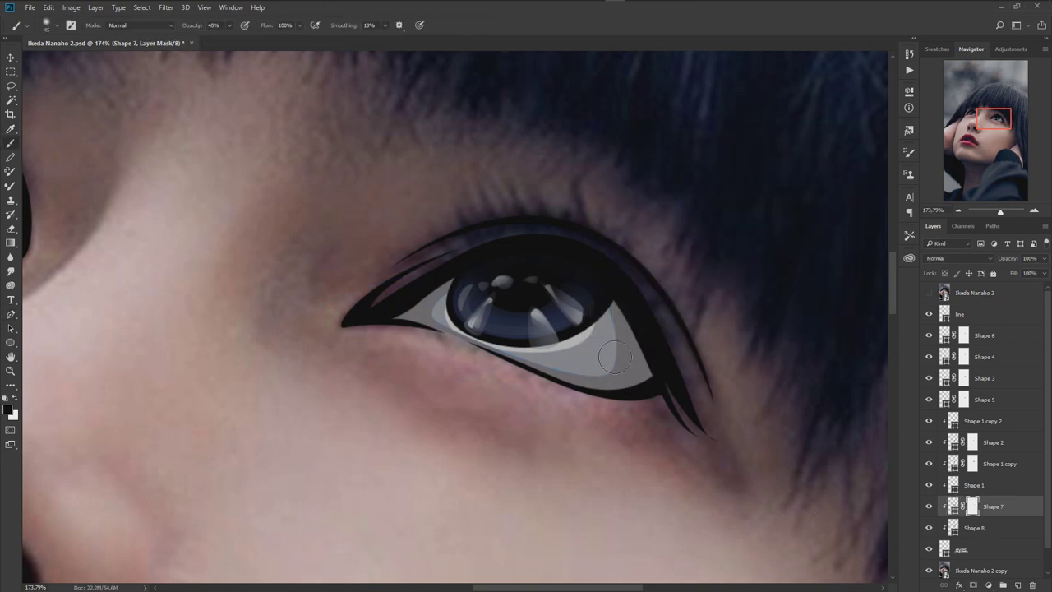
left_click_drag(581, 362, 472, 339)
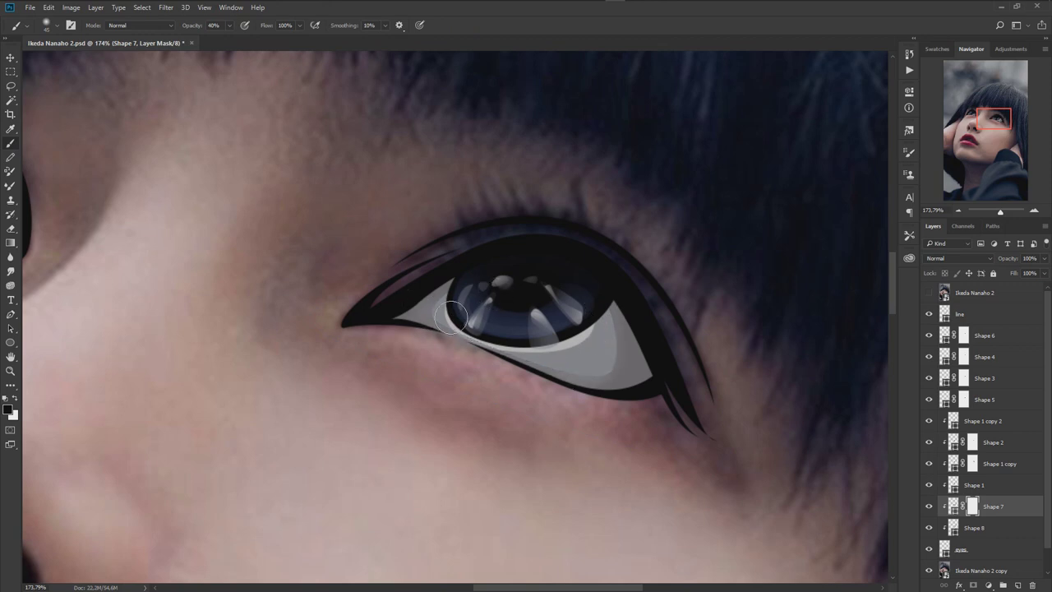
left_click(987, 528)
left_click(974, 586)
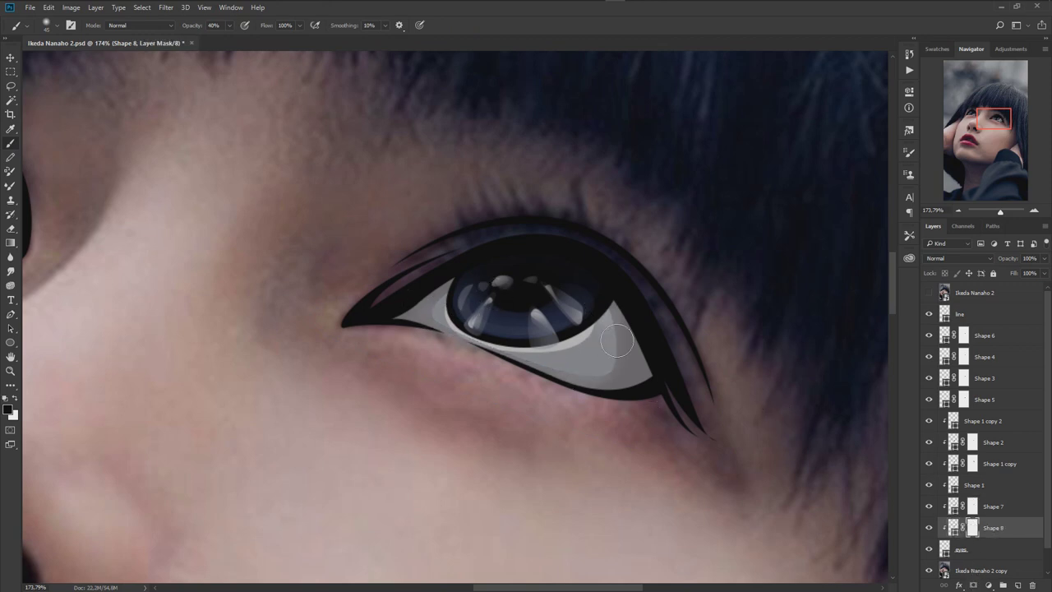
left_click_drag(622, 379, 542, 353)
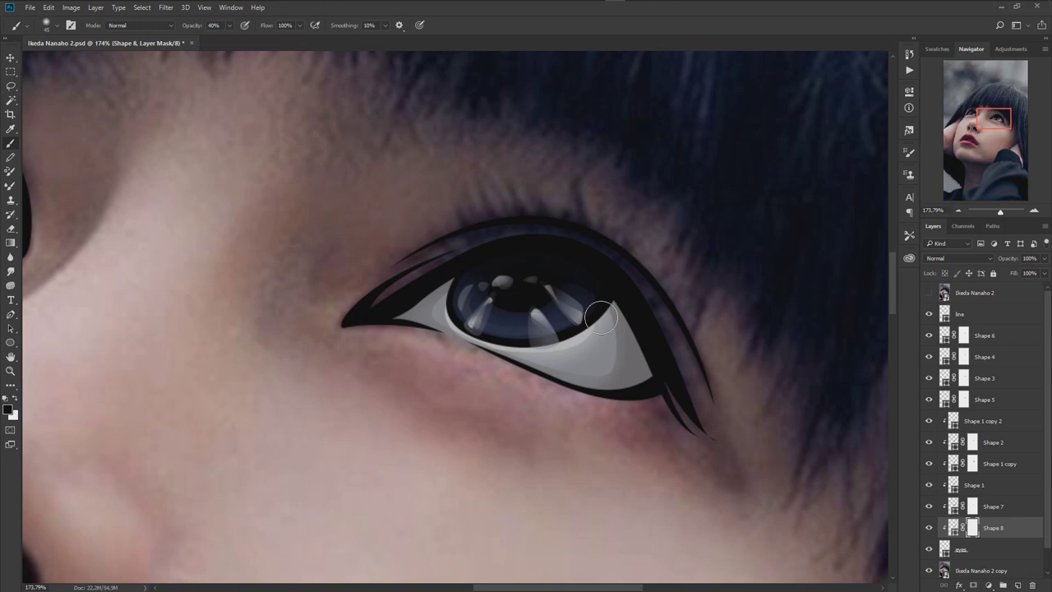
scroll(698, 360, "down", 2)
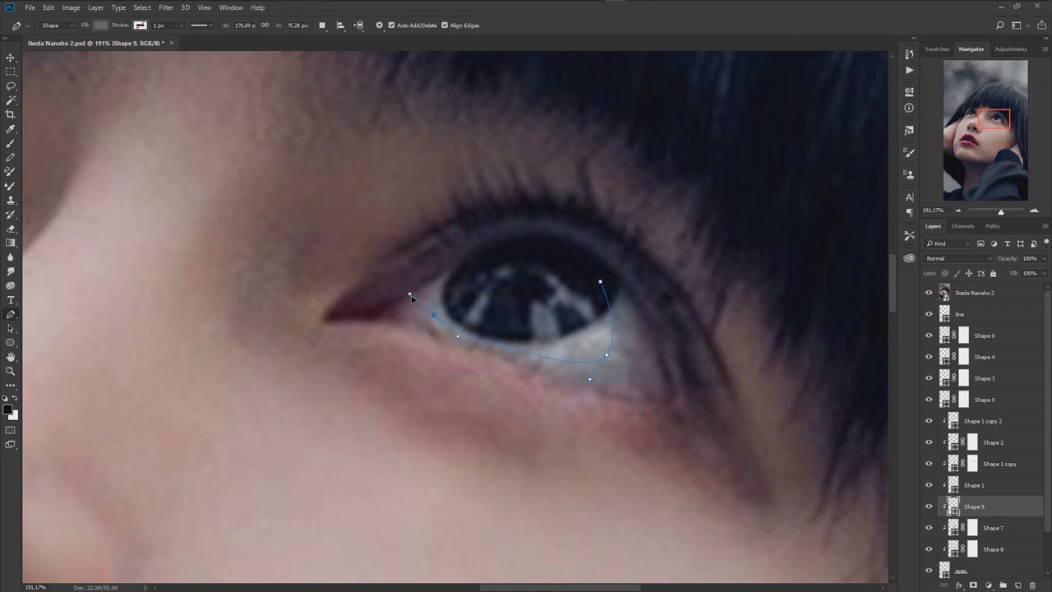
Close the Shape 9 outline along the upper eyelid and fill it mauve-grey #735f6f
left_click(502, 257)
left_click_drag(429, 251, 382, 267)
left_click(600, 282)
double_click(953, 506)
left_click(635, 375)
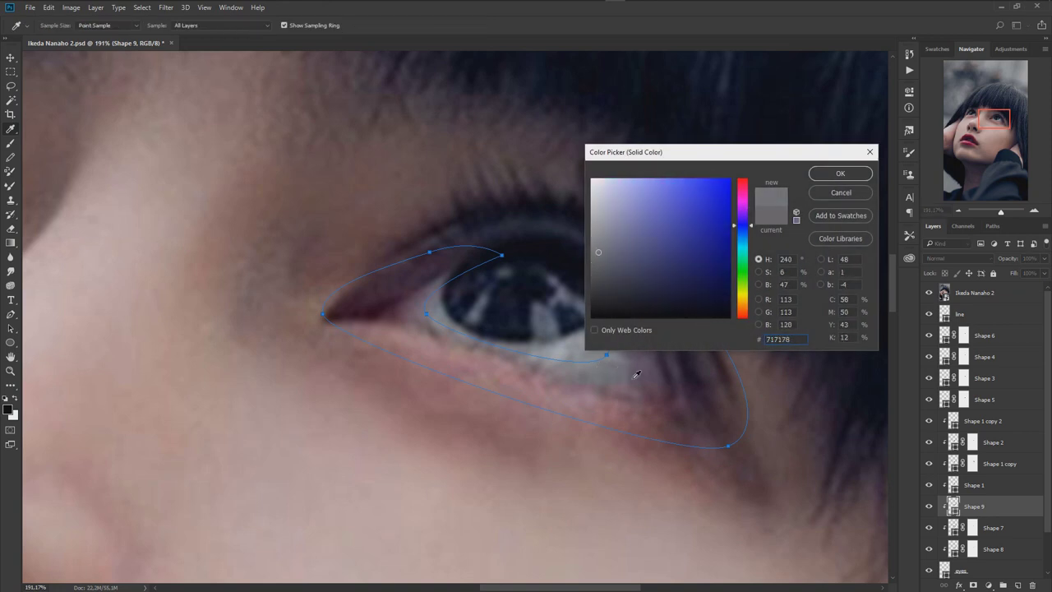
left_click(421, 310)
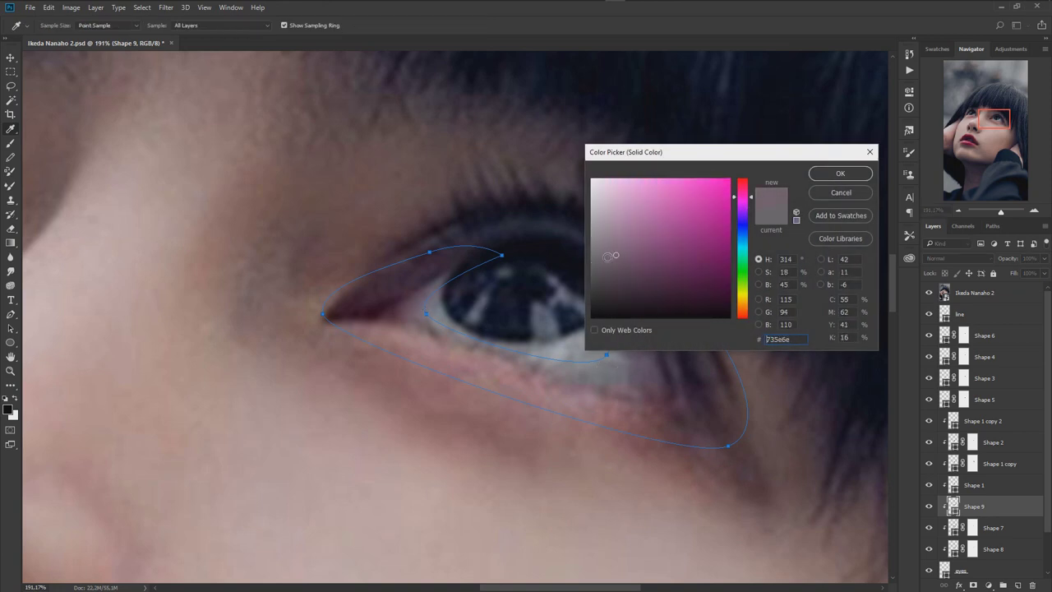
left_click(840, 174)
Mask Shape 9 and brush its edge into the eye white, then show the photo again
left_click(974, 586)
key("b")
mouse_move(608, 329)
left_mouse_down()
mouse_move(567, 352)
mouse_move(616, 329)
mouse_move(608, 362)
mouse_move(430, 307)
left_mouse_up()
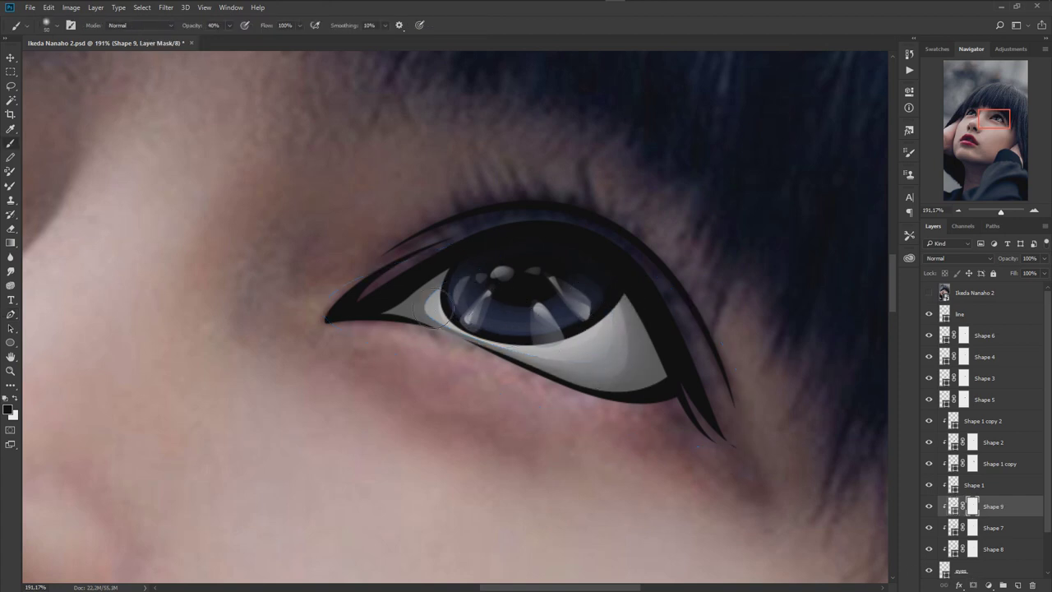
scroll(666, 368, "down", 2)
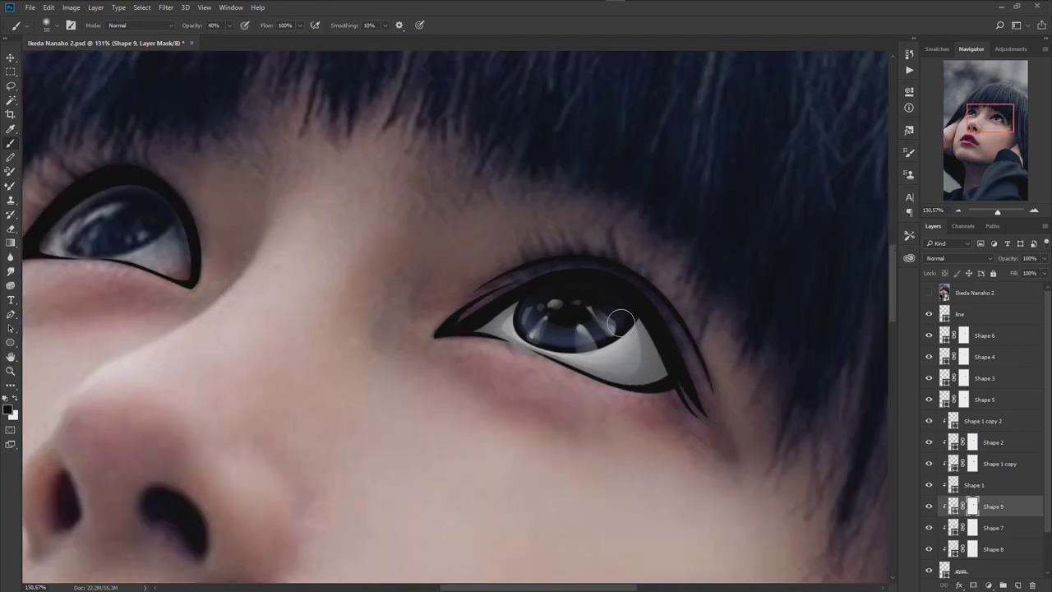
key("p")
left_click(929, 293)
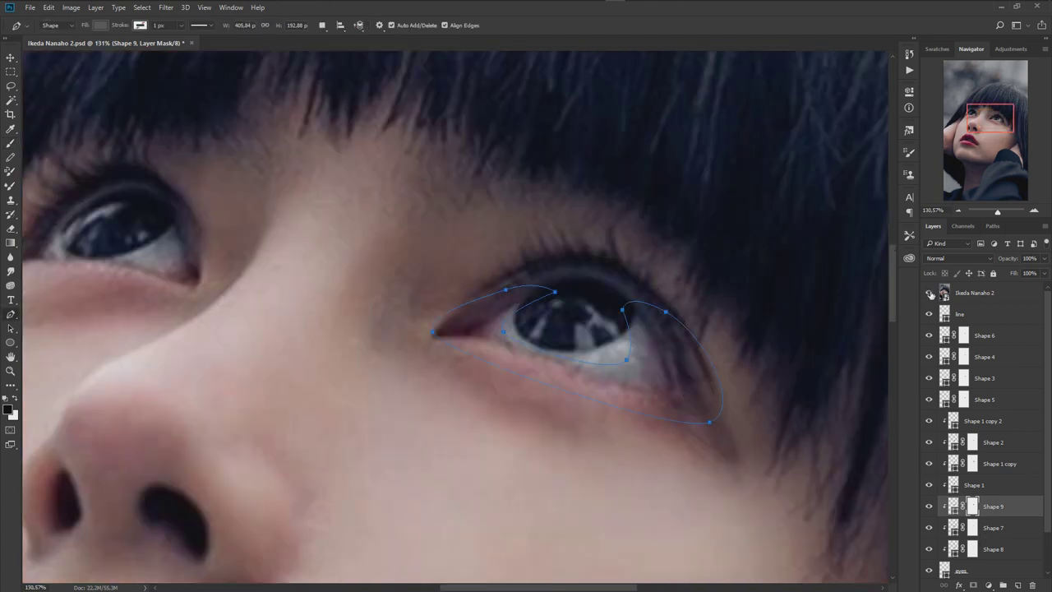
Hide the photo and draw Shape 10 across the eye white, filled dark grey #373636
left_click(929, 292)
scroll(625, 311, "up", 2)
left_click(621, 300)
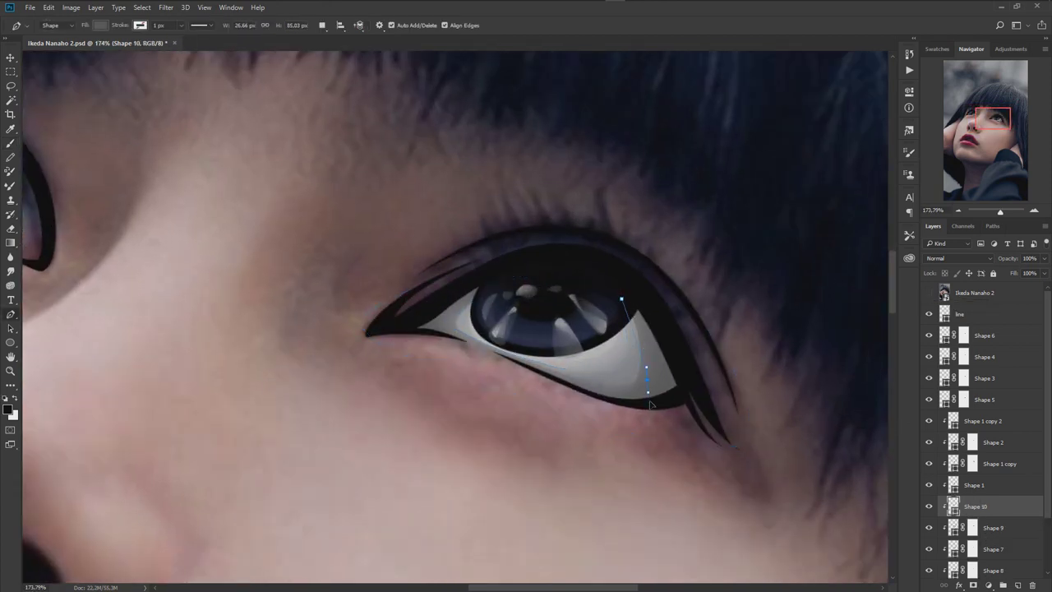
left_click_drag(489, 346, 451, 336)
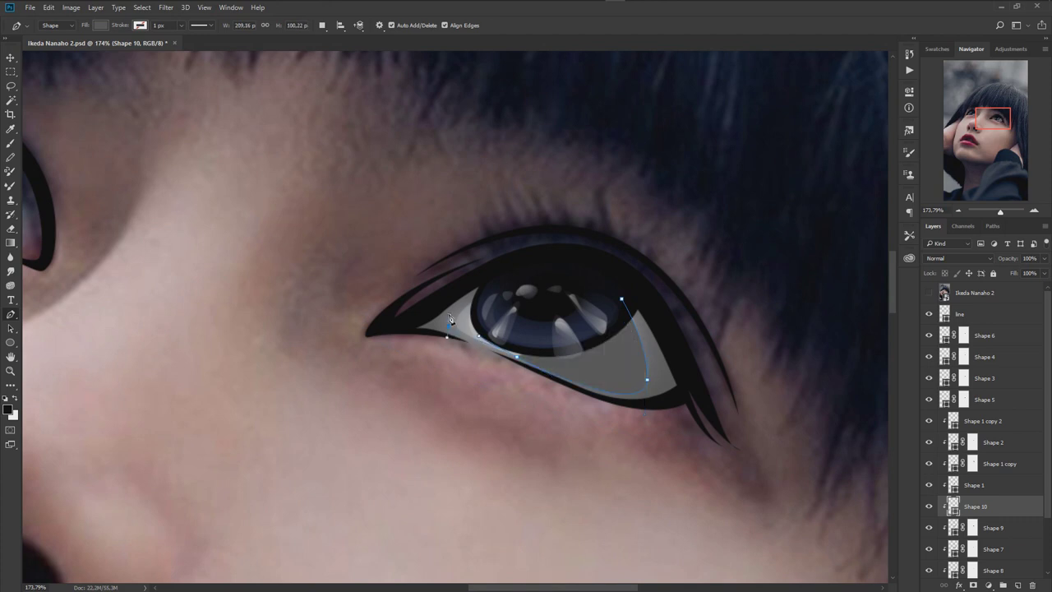
left_click_drag(514, 284, 467, 273)
left_click_drag(372, 336, 393, 355)
left_click(622, 297)
double_click(952, 505)
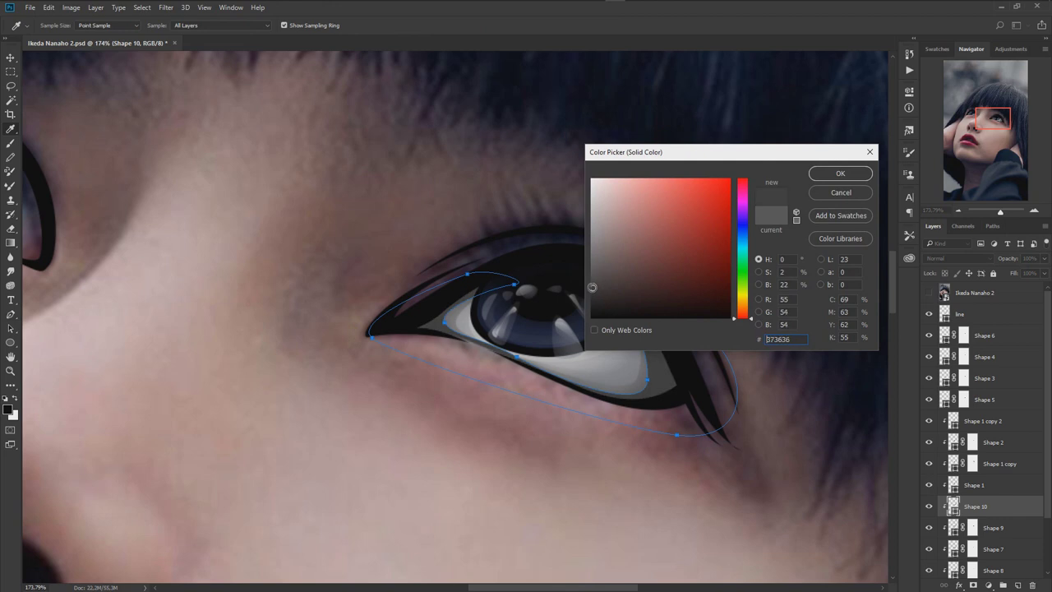
left_click(840, 173)
Mask Shape 10 and brush its edges into the eye white, checking against the photo
left_click(974, 585)
key("b")
left_click_drag(386, 329, 509, 288)
left_click_drag(650, 386, 621, 329)
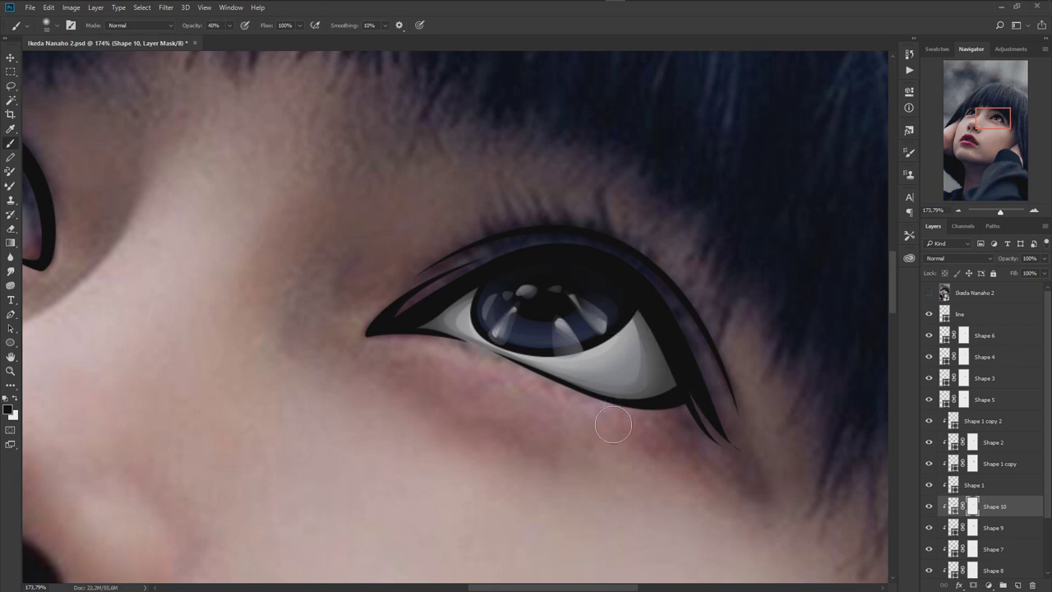
scroll(613, 424, "down", 3, "alt")
scroll(650, 403, "down", 2, "alt")
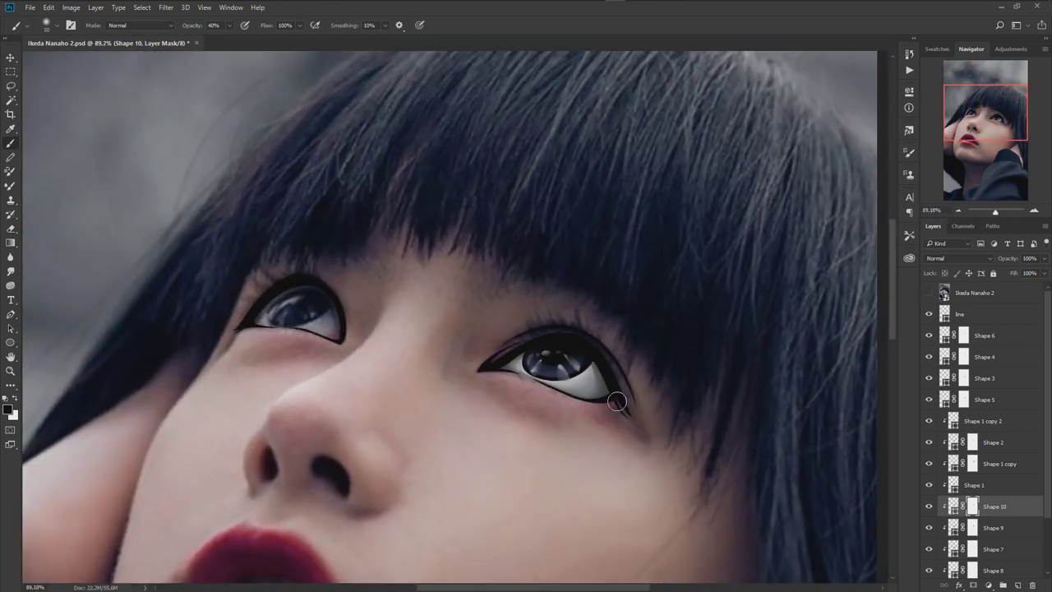
scroll(618, 402, "up", 3, "alt")
left_click(929, 293)
left_click(929, 293)
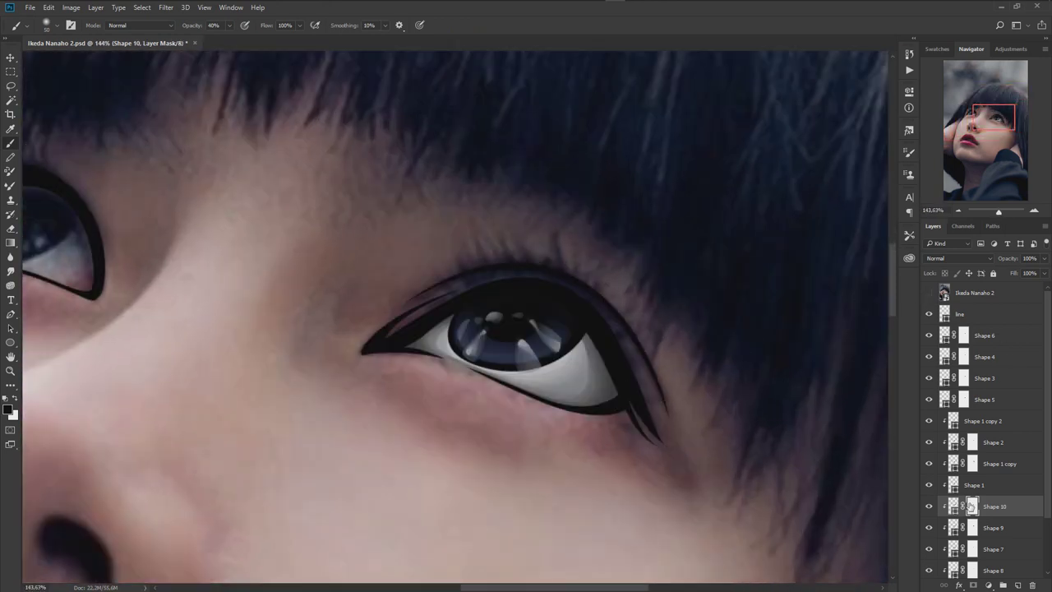
Begin the Shape 11 outline along the lower eyelid
key("p")
left_click(626, 411)
scroll(624, 409, "up", 2, "alt")
left_click(552, 407)
Finish the Shape 11 outline around the eye and fill it dark purple #453749
left_click_drag(584, 413, 588, 393)
key("ctrl+z")
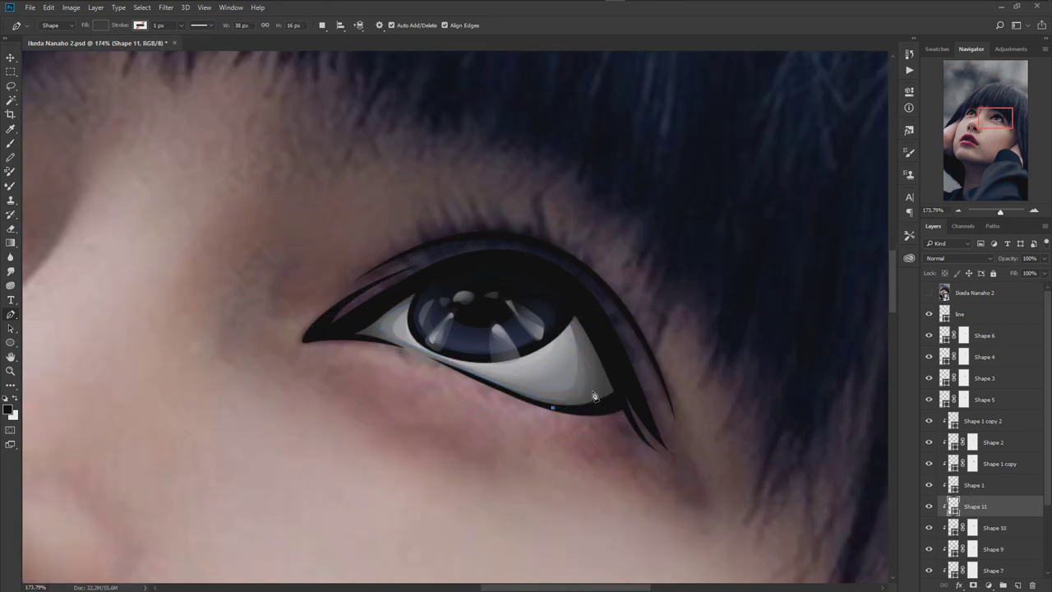
left_click_drag(495, 287, 401, 267)
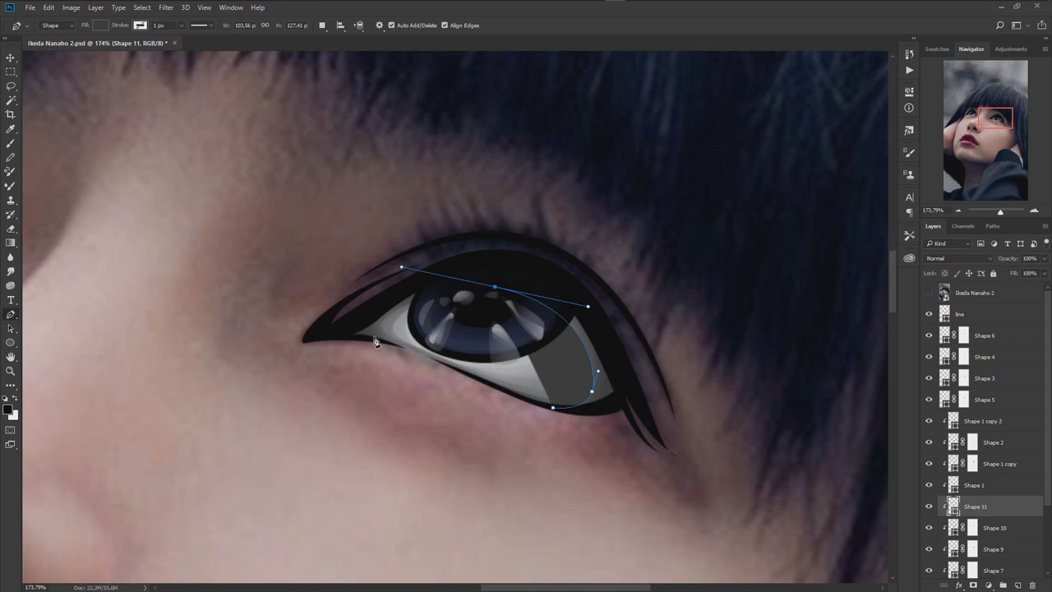
left_click_drag(499, 265, 543, 273)
left_click_drag(639, 336, 641, 376)
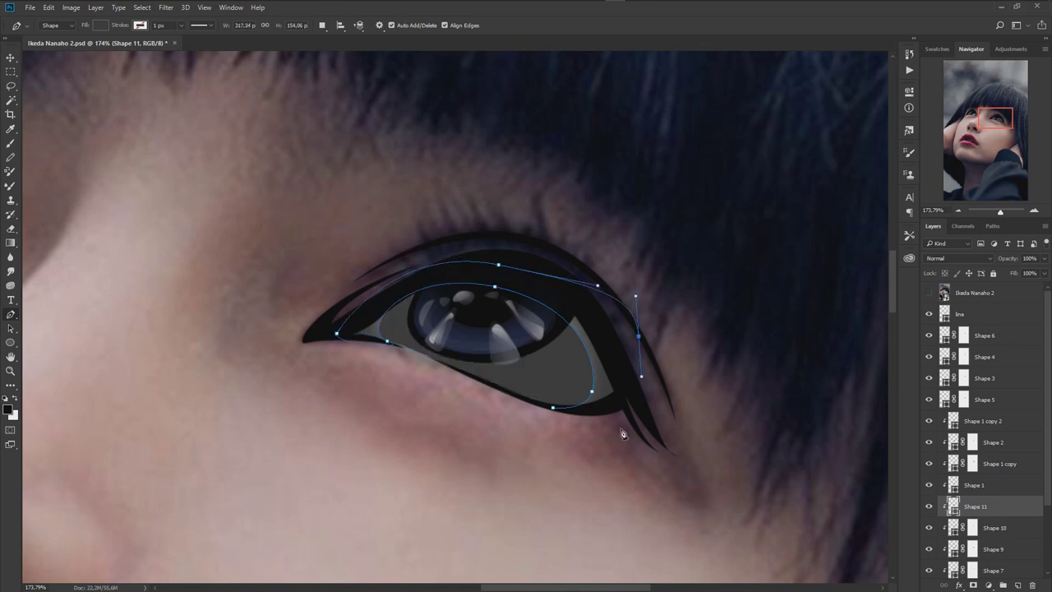
left_click_drag(629, 423, 663, 420)
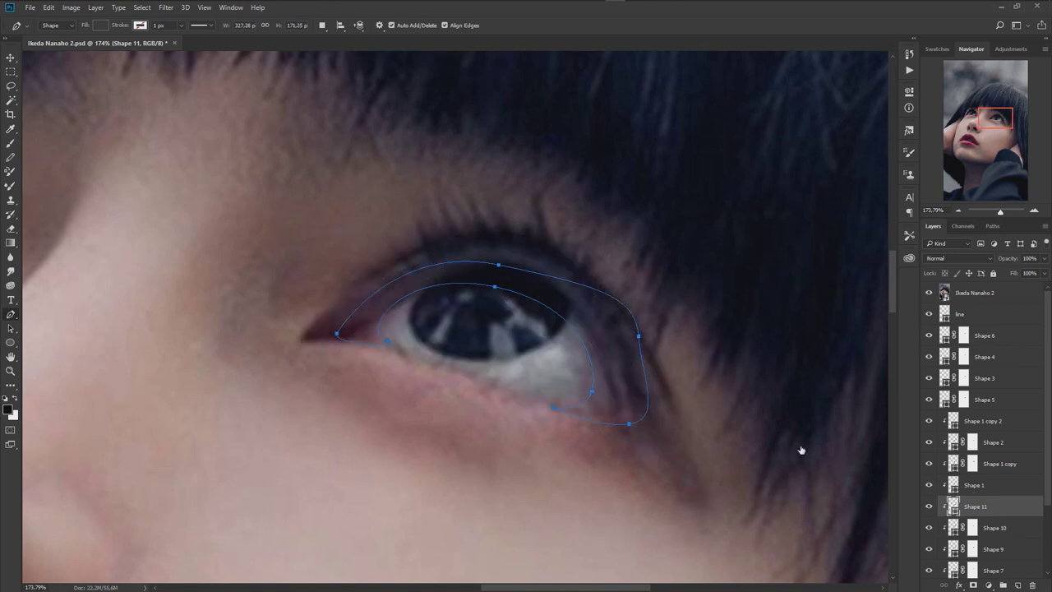
double_click(953, 506)
left_click(626, 277)
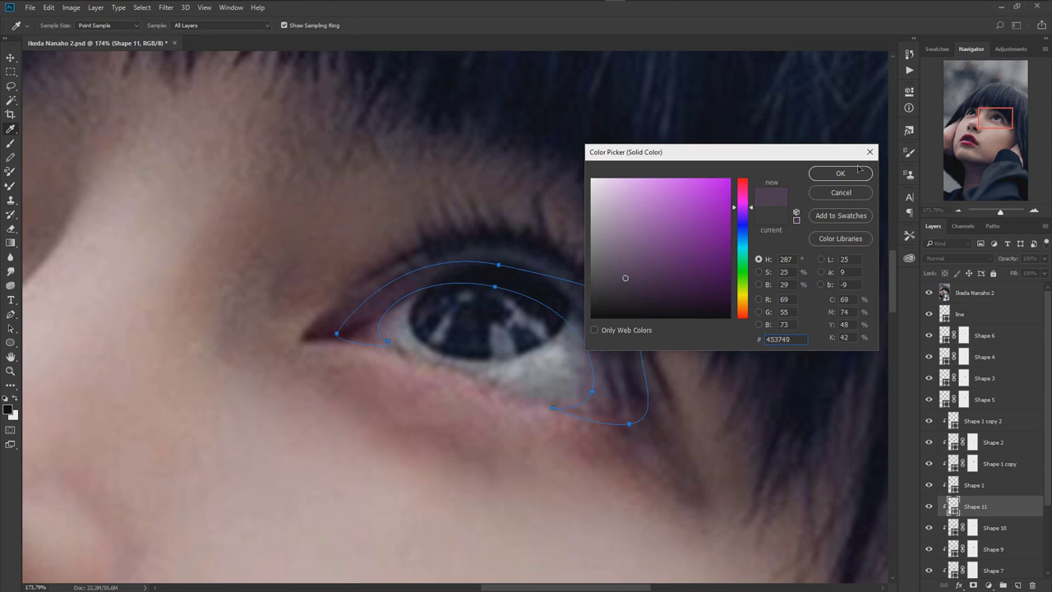
left_click(841, 174)
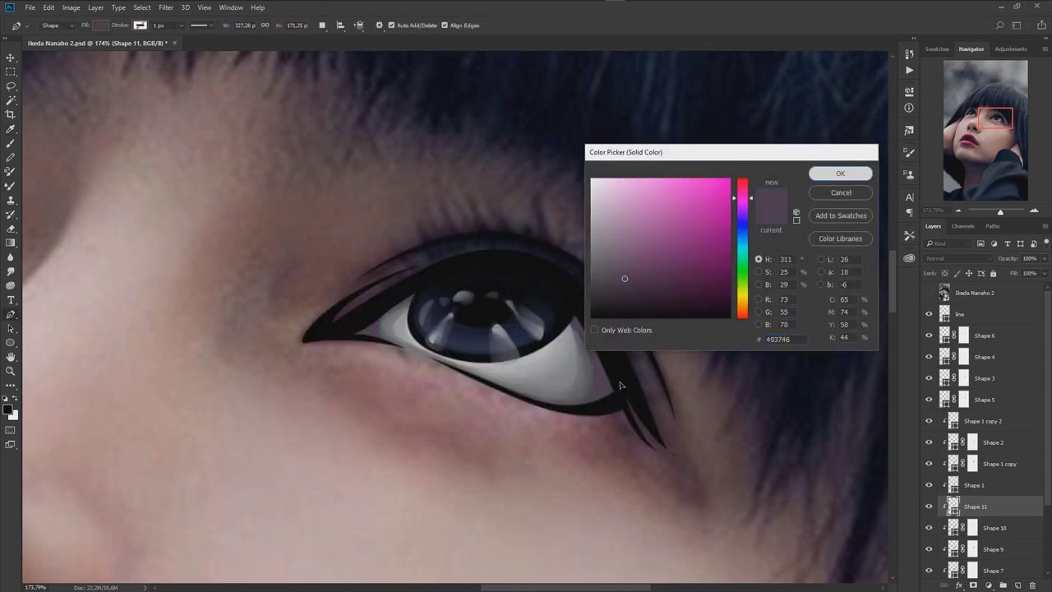
left_click(840, 173)
Draw Shape 12 over the upper lid and outer corner, filled dark mauve #382735
left_click(573, 314)
left_click(398, 276)
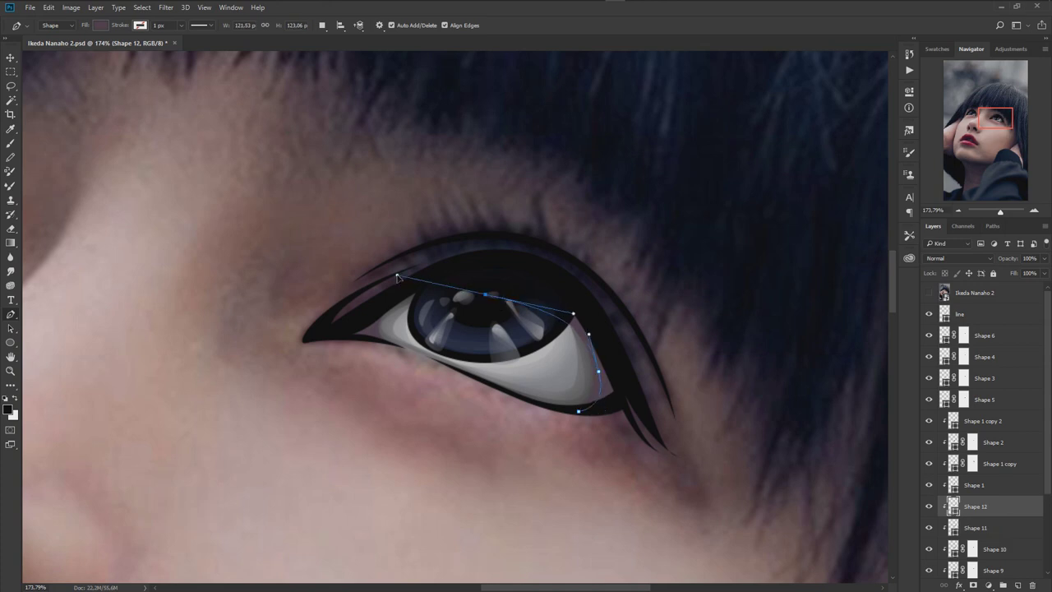
left_click(381, 341)
left_click(327, 322)
left_click(542, 245)
left_click(660, 374)
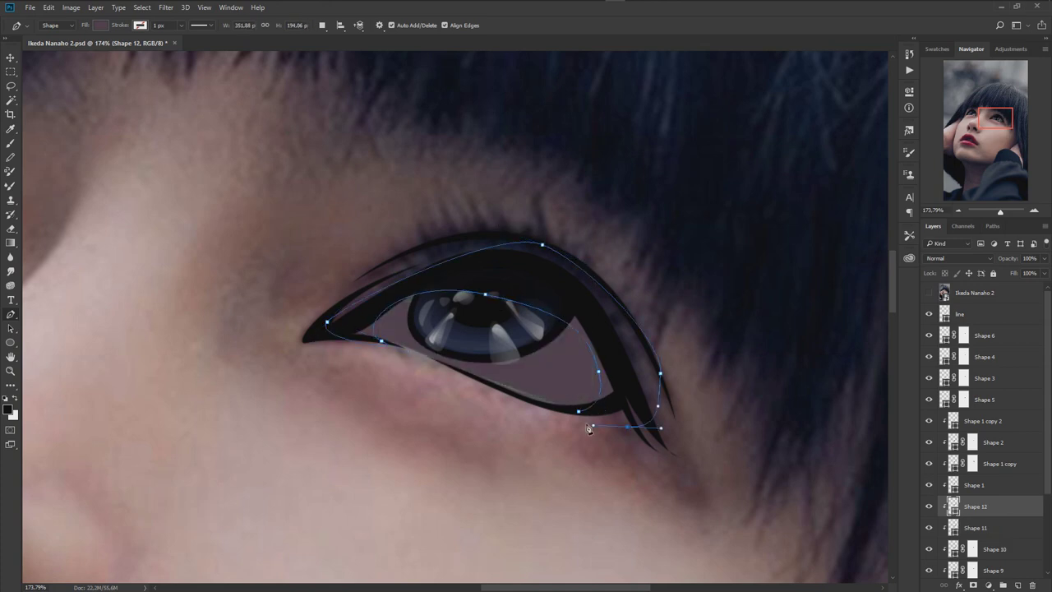
left_click(628, 427)
double_click(954, 506)
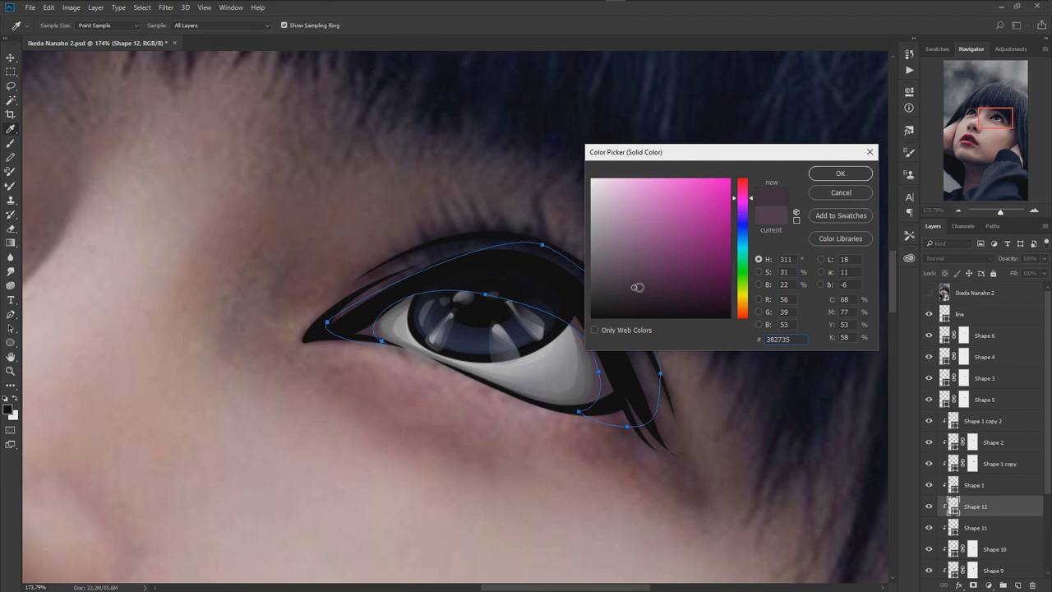
left_click(840, 174)
Brush the purple shapes' masks, then reselect the grey shading and show the photo
left_click(973, 528)
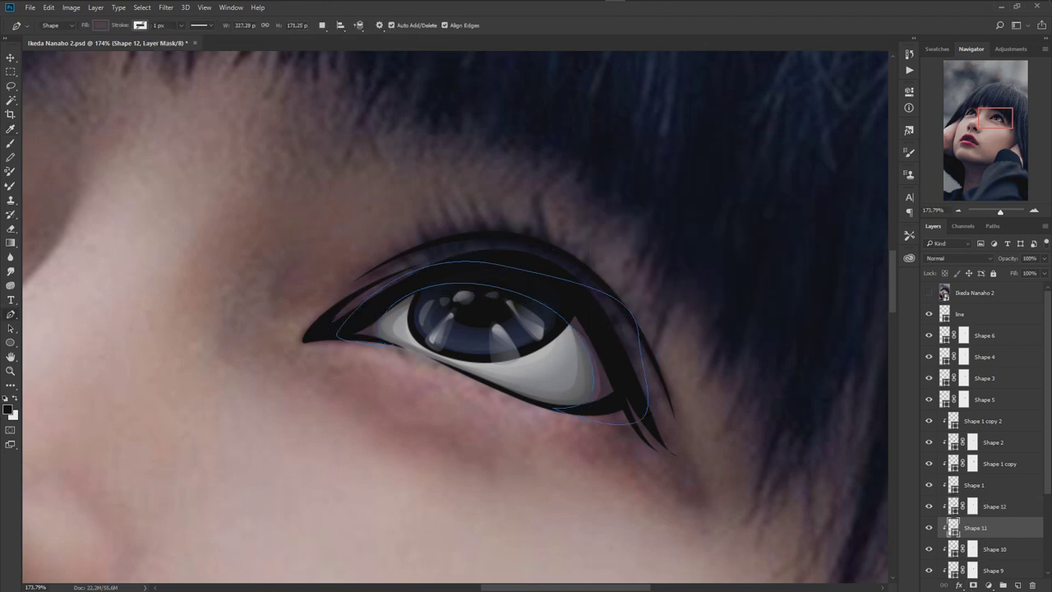
key("b")
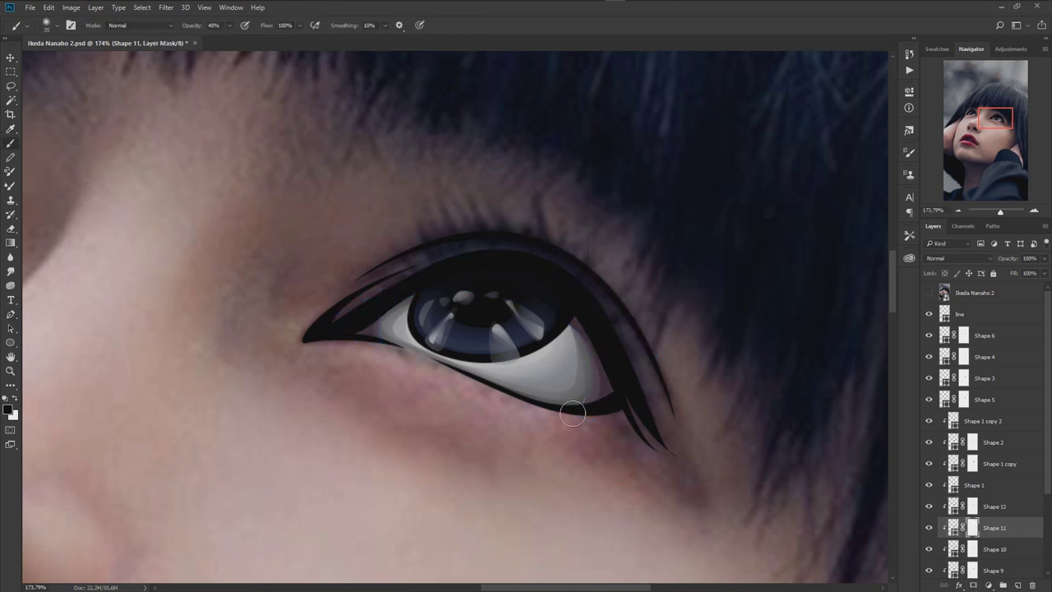
left_click(974, 509)
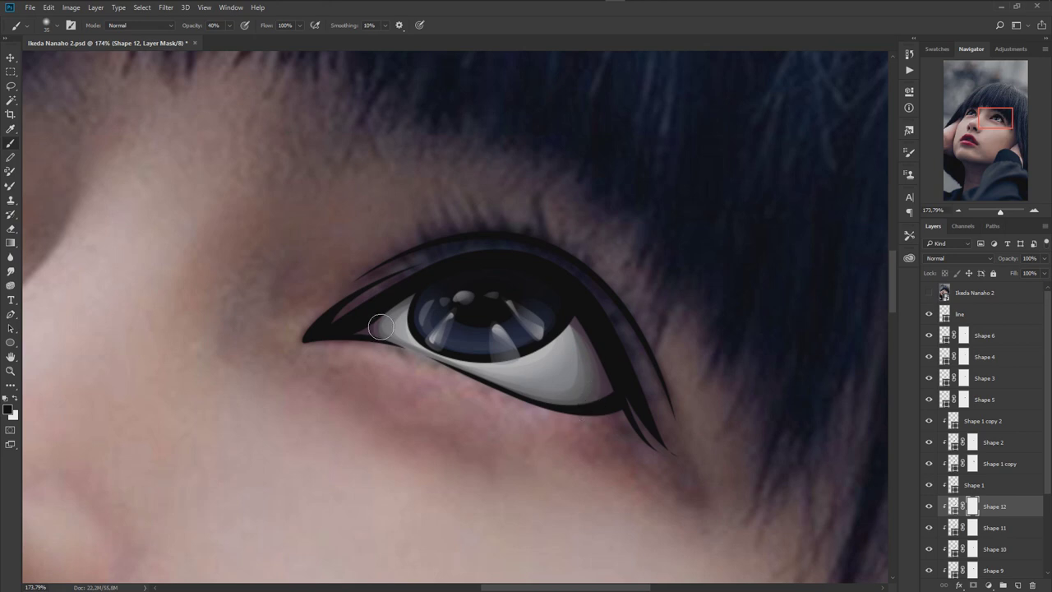
key("alt+bracketleft")
scroll(611, 440, "down", 2)
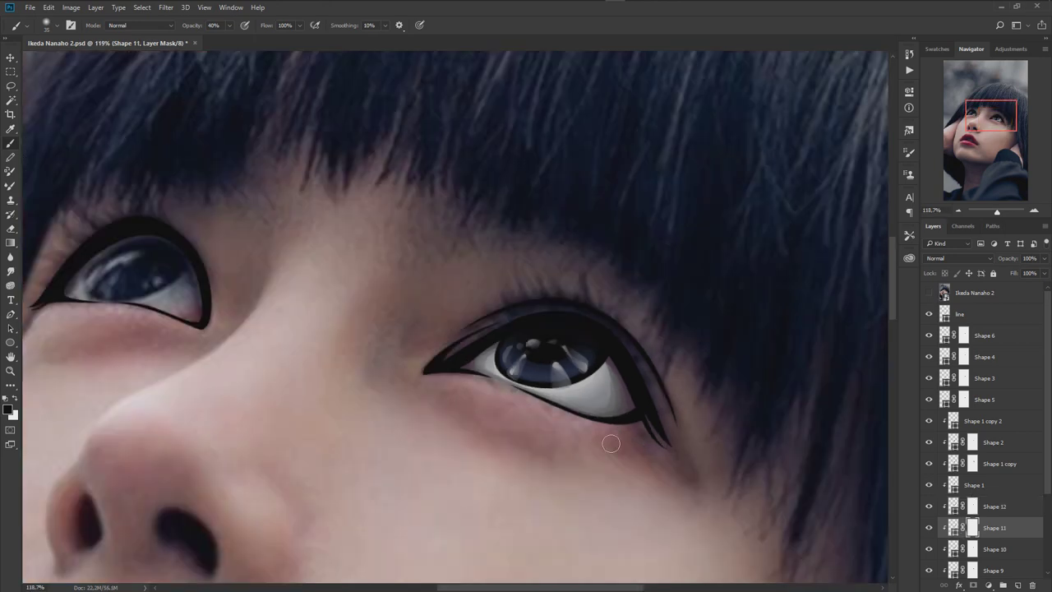
scroll(666, 466, "down", 3)
scroll(589, 434, "up", 2)
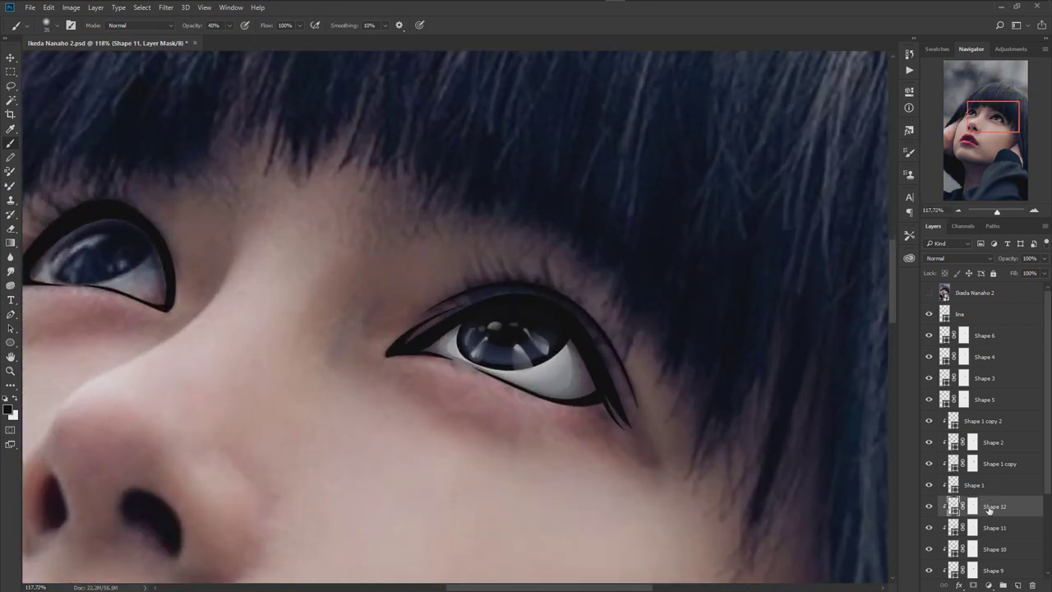
key("alt+bracketleft")
scroll(531, 384, "up", 1)
key("p")
left_click(929, 292)
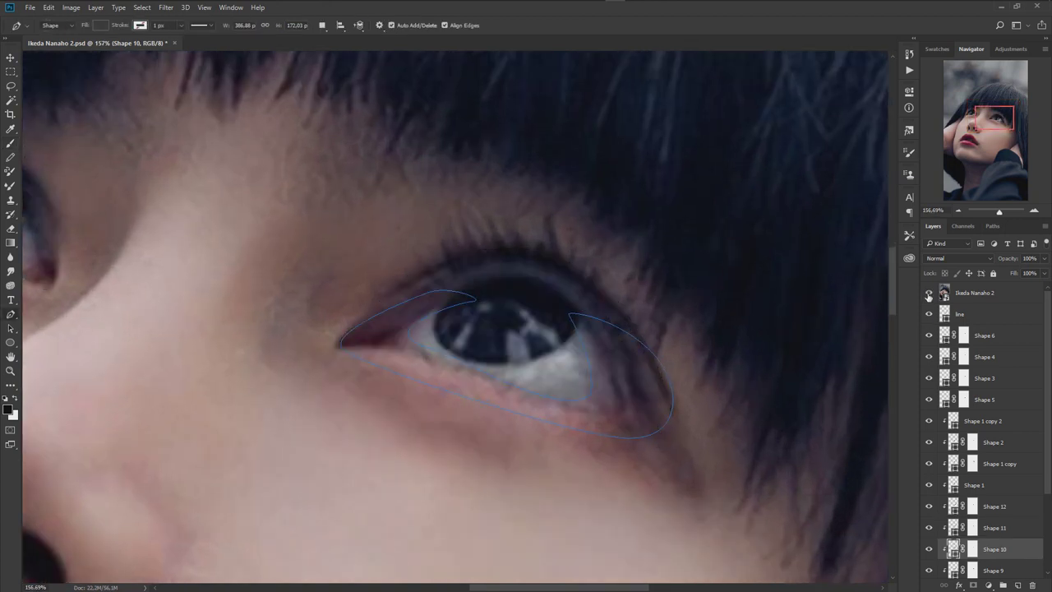
Trace a new path along the lower eye white, set to combine shapes
scroll(567, 349, "up", 1)
left_click(456, 360)
left_click(577, 350)
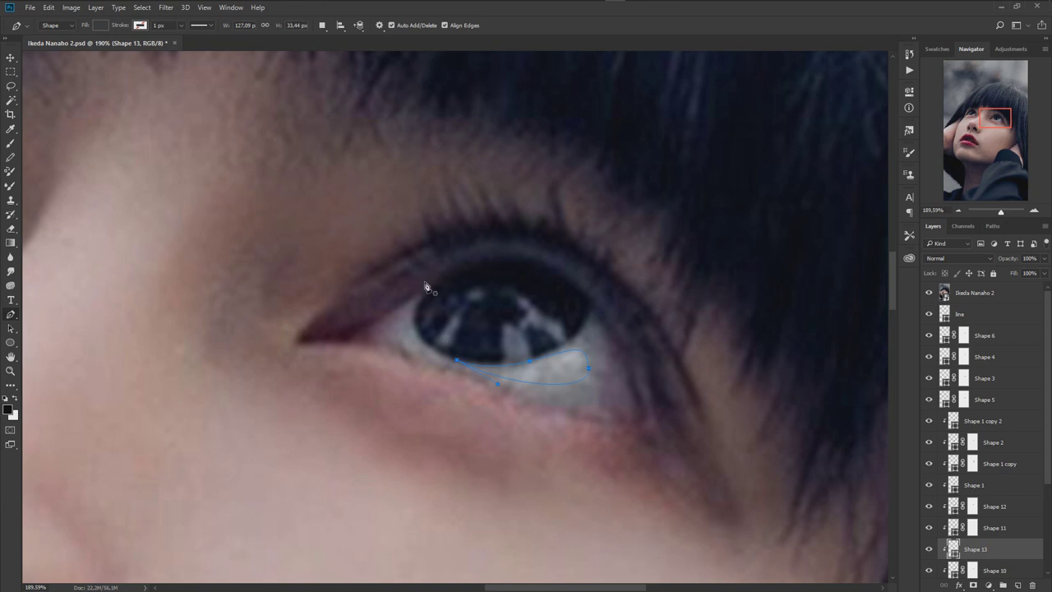
left_click(324, 25)
left_click(353, 51)
Fill Shape 13 light grey #c5c5c5 and paint its mask to brighten the lower eye white
left_click(929, 293)
double_click(954, 549)
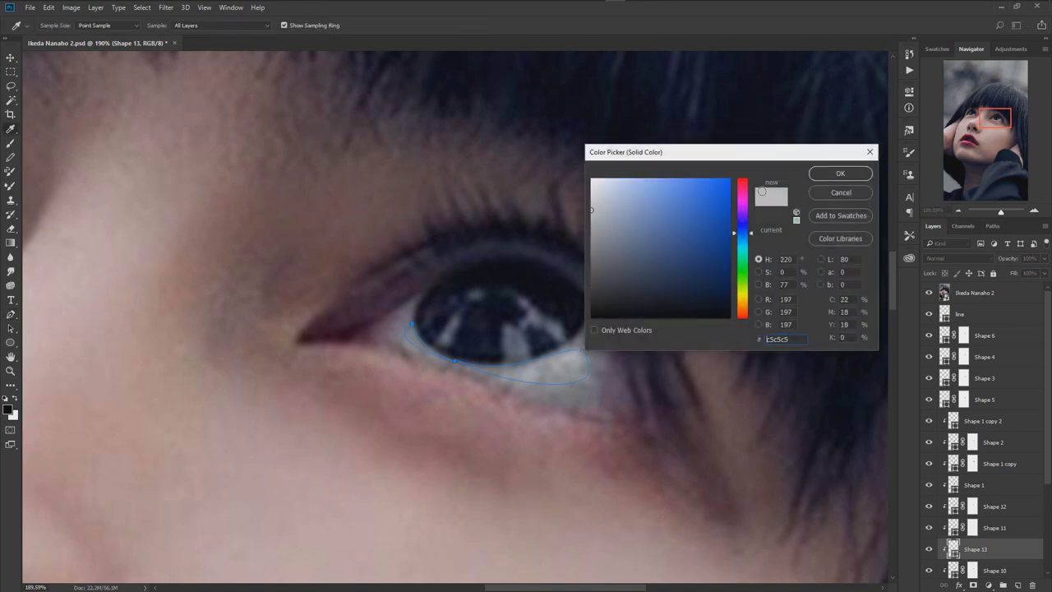
left_click(830, 175)
left_click(974, 584)
key("b")
left_click_drag(598, 359, 596, 344)
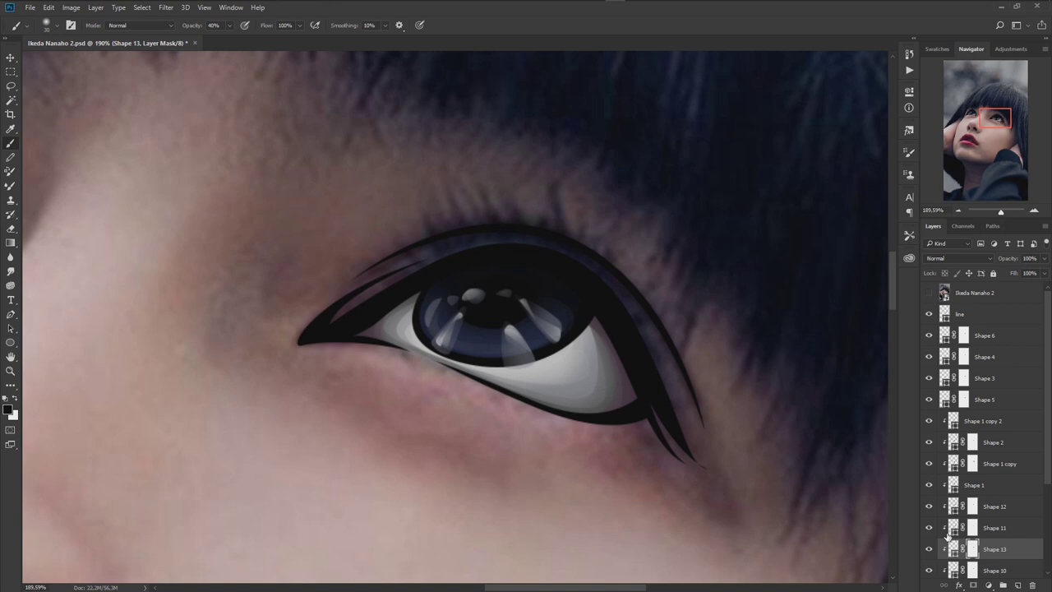
left_click_drag(529, 360, 559, 354)
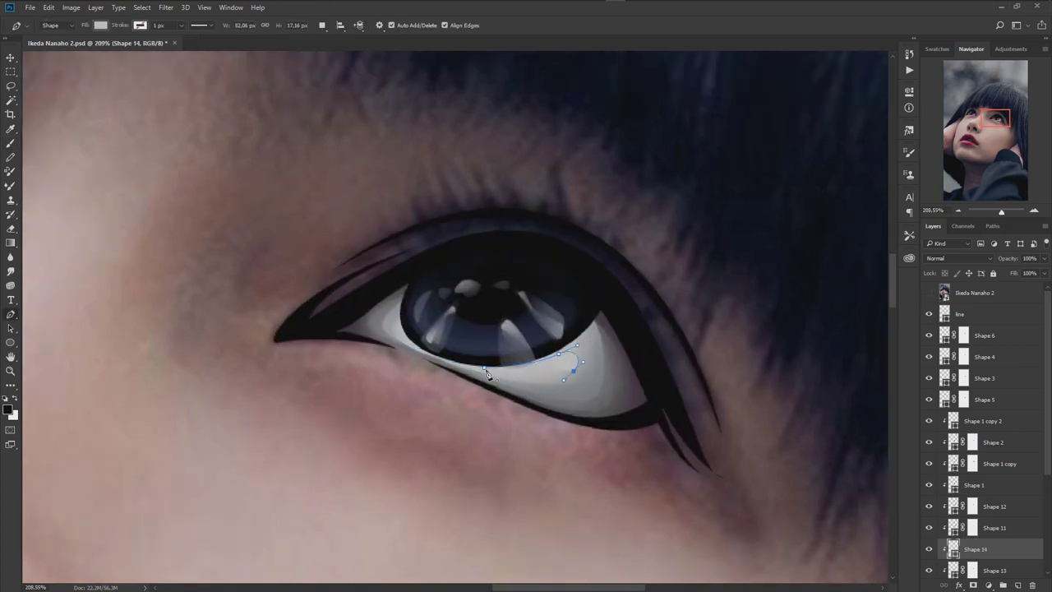
Fill Shape 14 white, add a mask and brush its edge soft
double_click(952, 550)
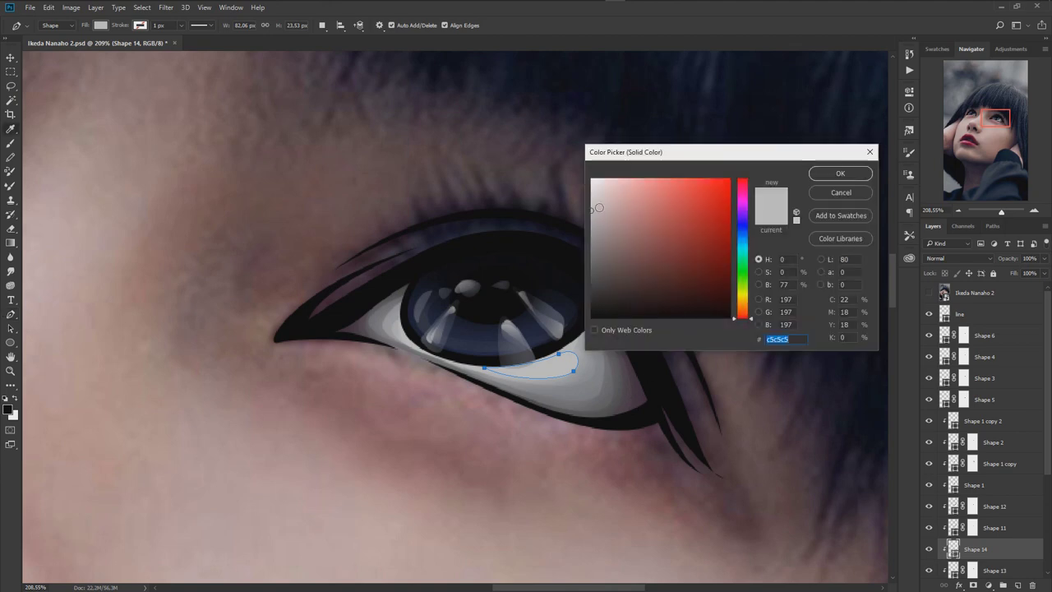
left_click(595, 183)
left_click(839, 173)
left_click(973, 549)
key("b")
left_click_drag(494, 377, 582, 351)
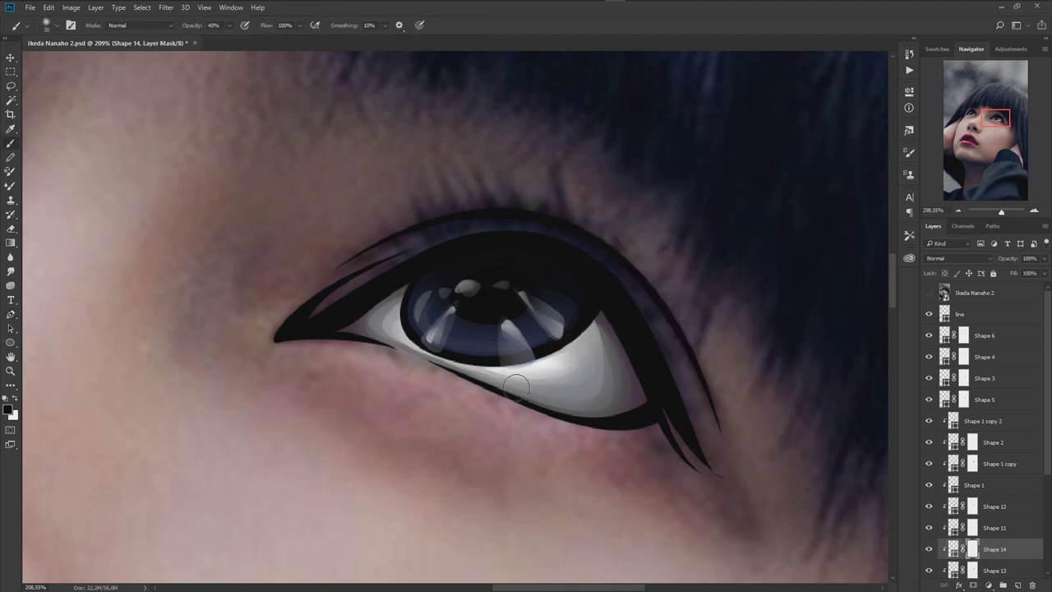
key("ctrl+0")
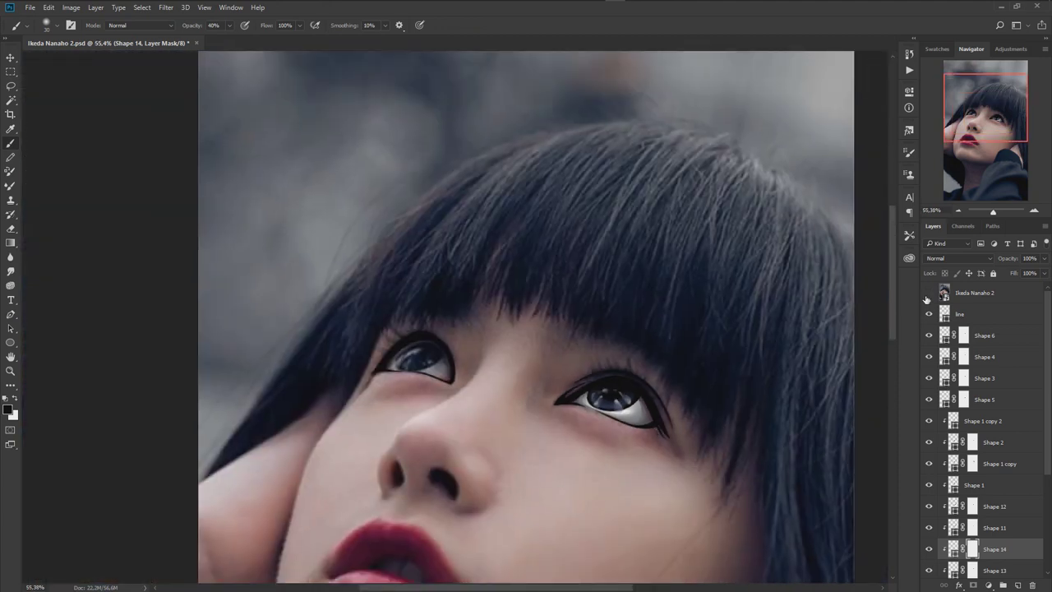
left_click(929, 294)
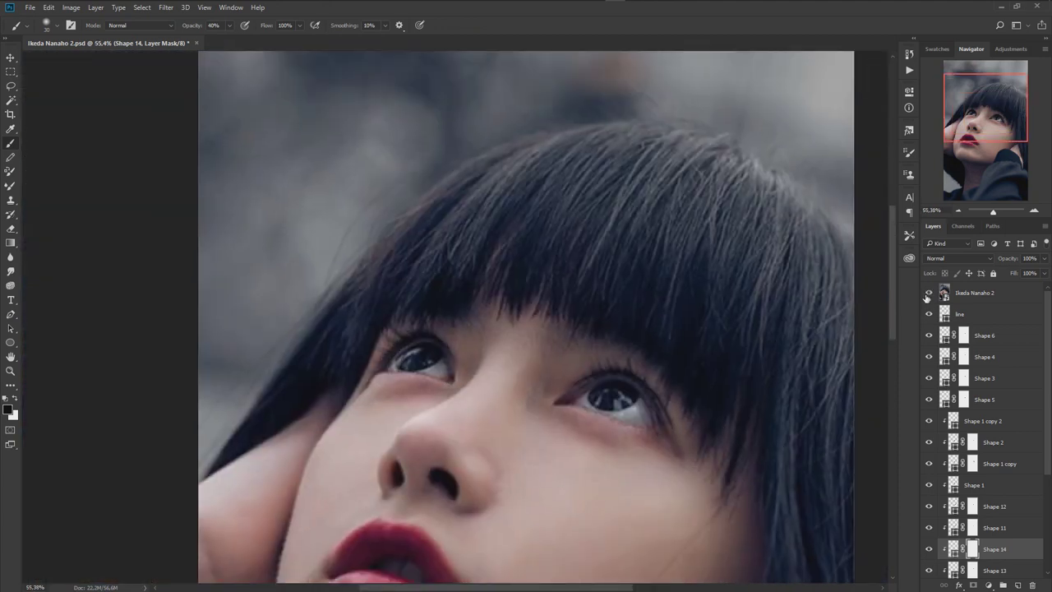
scroll(645, 413, "up", 5)
Close the white highlight's outline and brush its mask, checking against the photo
key("p")
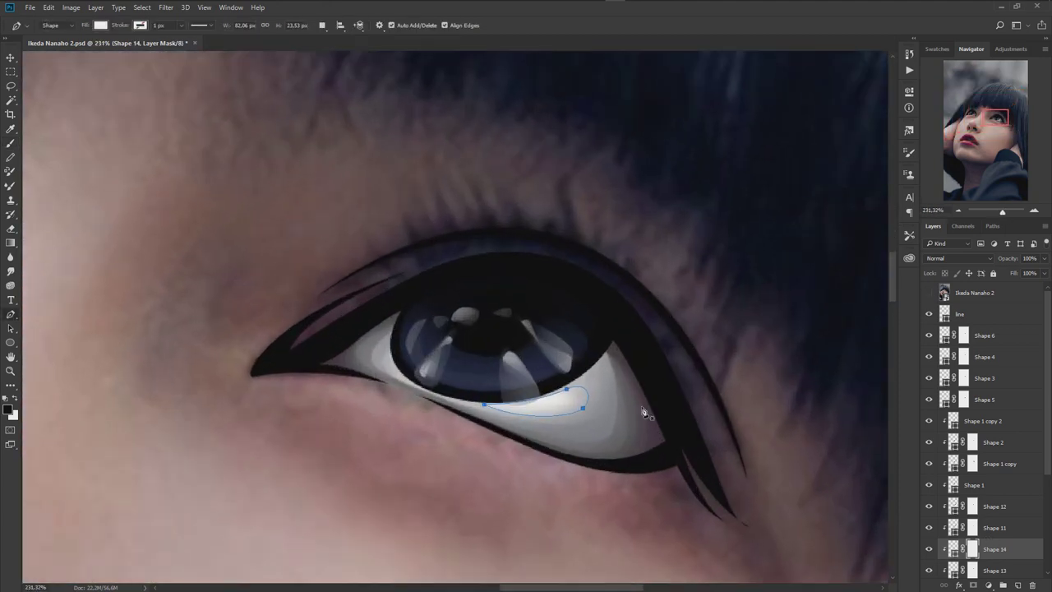
scroll(599, 401, "up", 2)
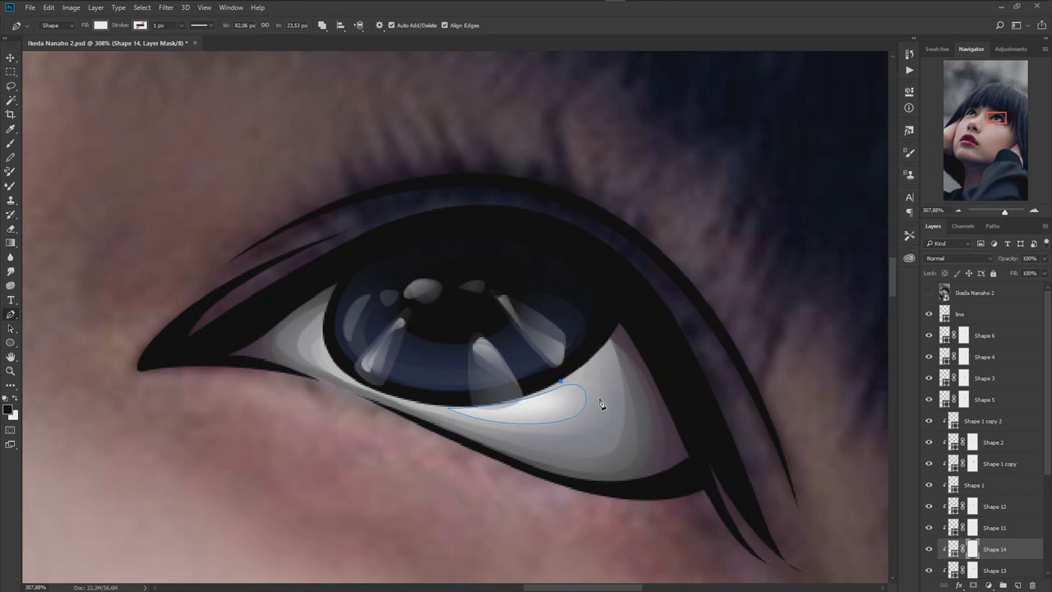
left_click(564, 382)
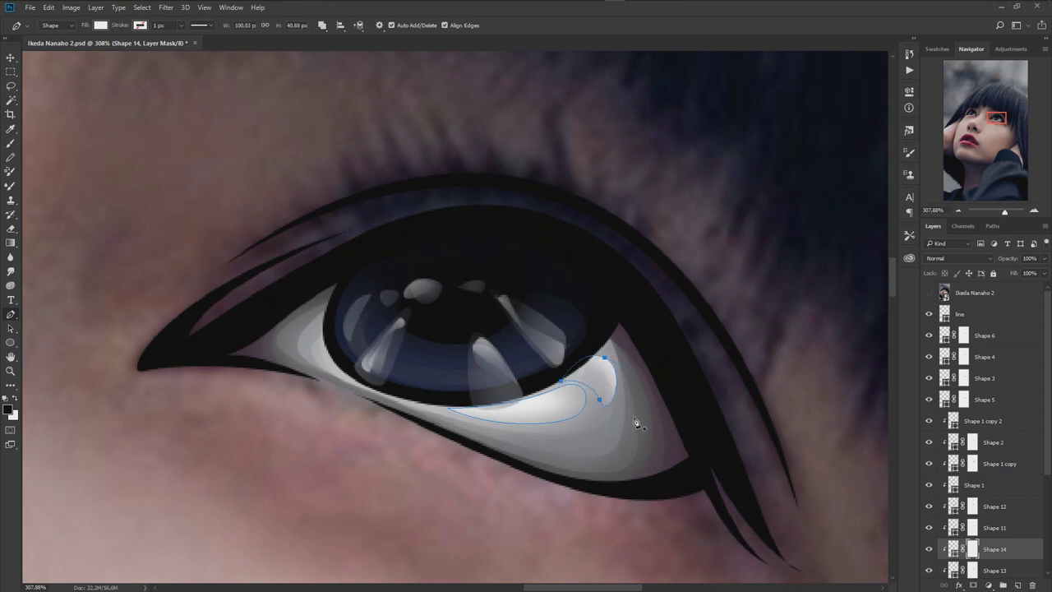
key("b")
mouse_move(599, 387)
left_mouse_down()
mouse_move(564, 383)
mouse_move(567, 395)
mouse_move(600, 397)
left_mouse_up()
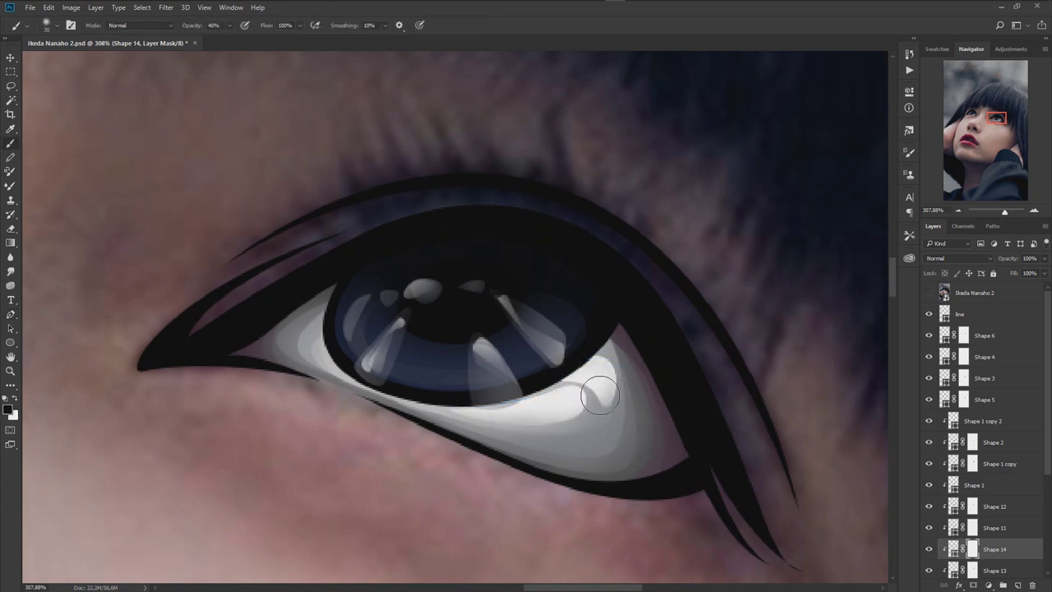
mouse_move(571, 336)
left_mouse_down()
mouse_move(625, 392)
mouse_move(570, 383)
mouse_move(605, 430)
left_mouse_up()
scroll(606, 430, "down", 5)
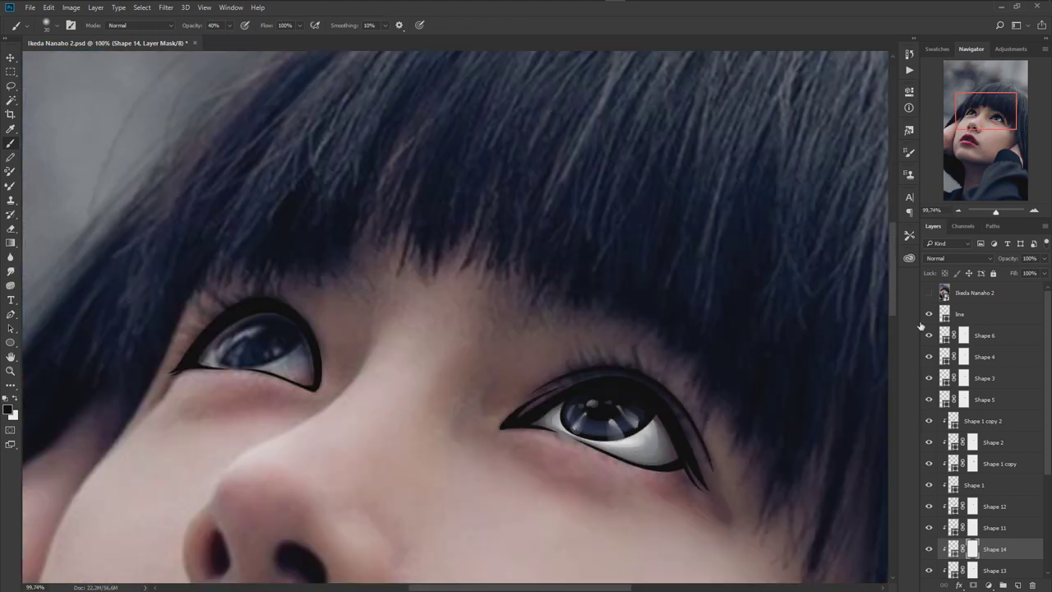
left_click(929, 294)
scroll(688, 447, "down", 3)
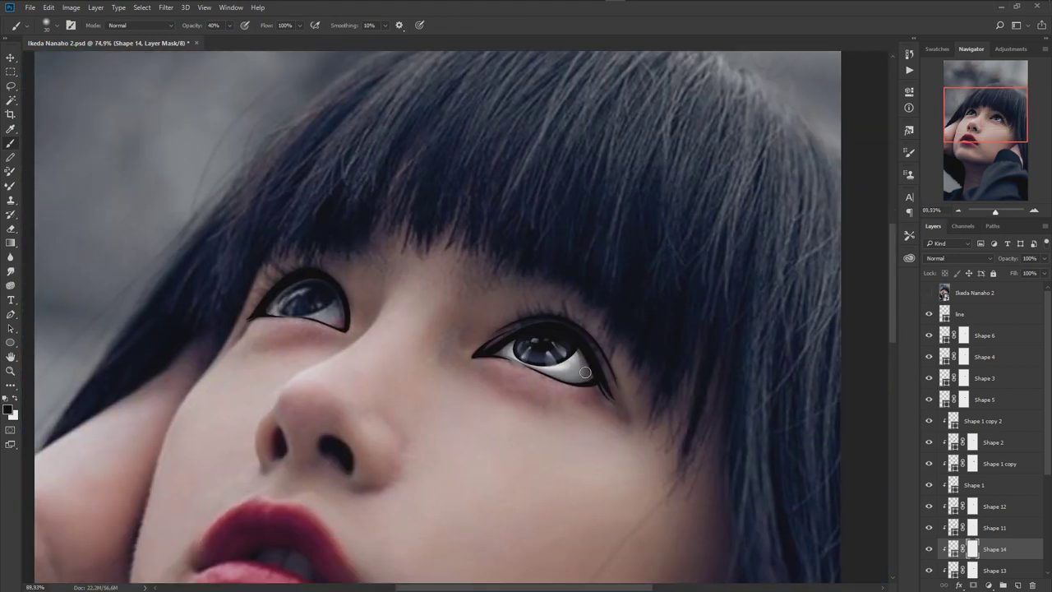
scroll(568, 363, "up", 5)
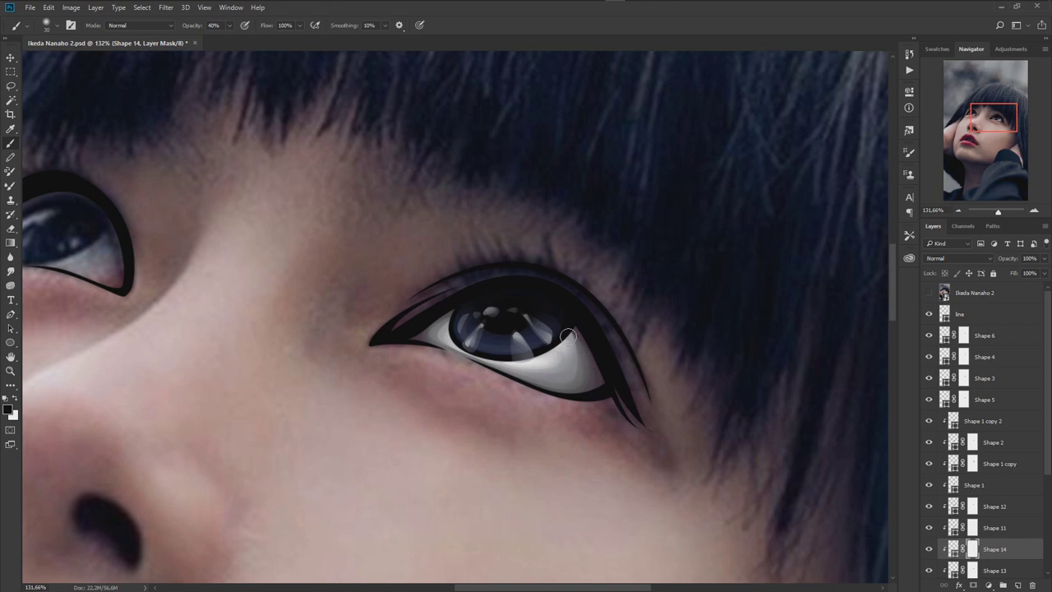
scroll(673, 411, "down", 1)
scroll(519, 340, "up", 2)
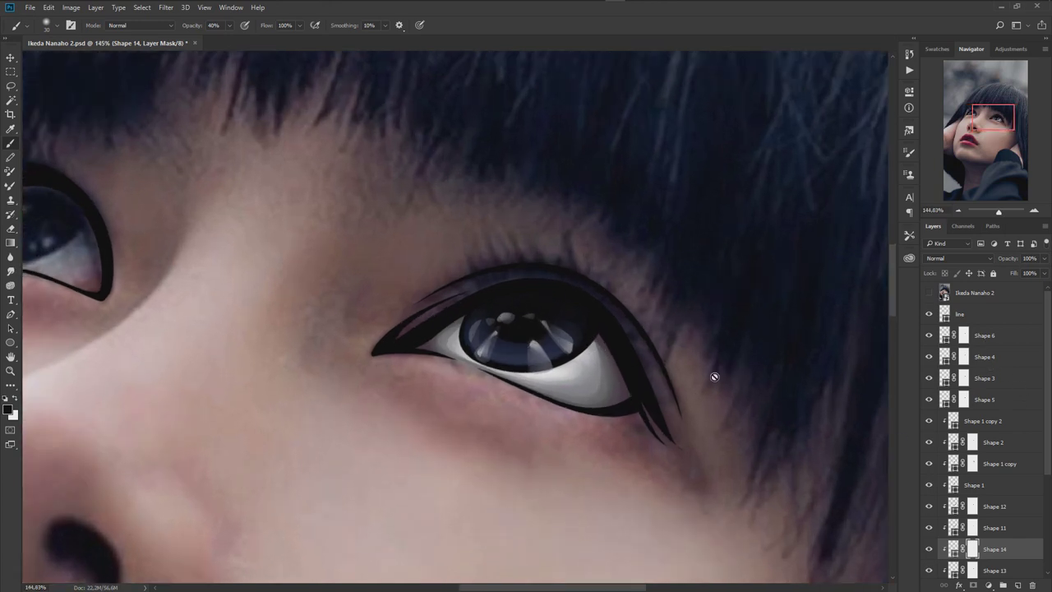
scroll(653, 357, "up", 2)
Paint Shape 3's mask to lighten the iris's lower edge
left_click(930, 379)
left_click(942, 378)
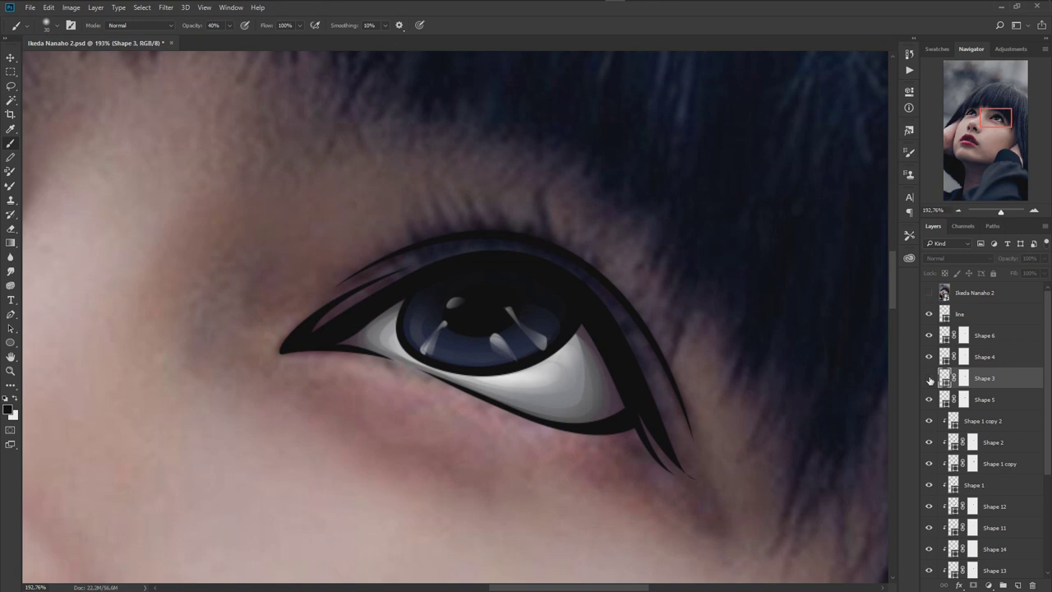
scroll(509, 380, "up", 2)
key("ctrl+backslash")
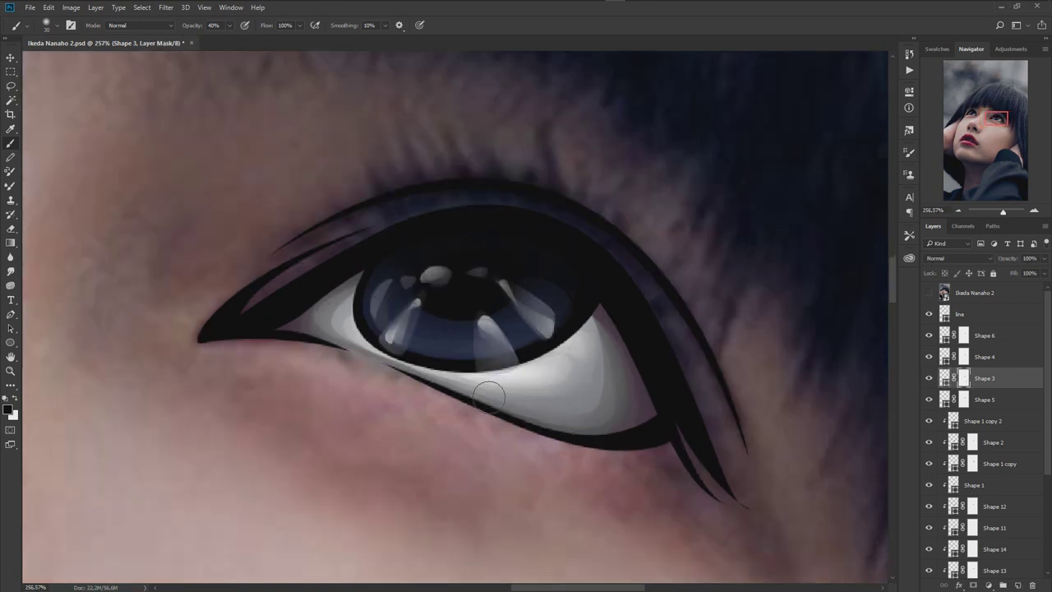
scroll(568, 399, "down", 6)
scroll(549, 407, "up", 4)
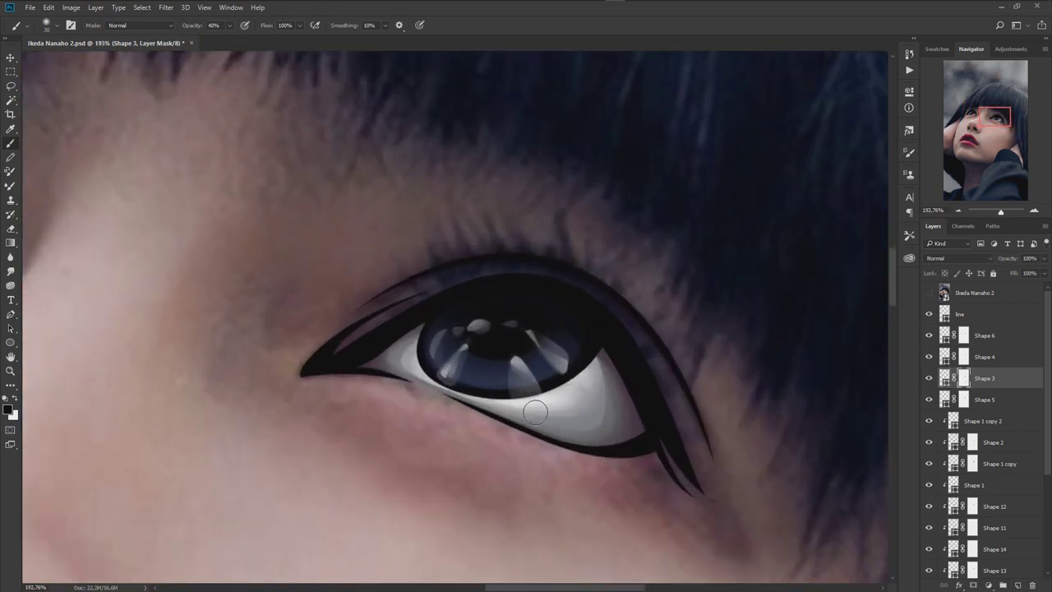
key("x")
left_click_drag(512, 380, 539, 403)
key("x")
Compare with the original photo, fit the view, and save the file
left_click(929, 293)
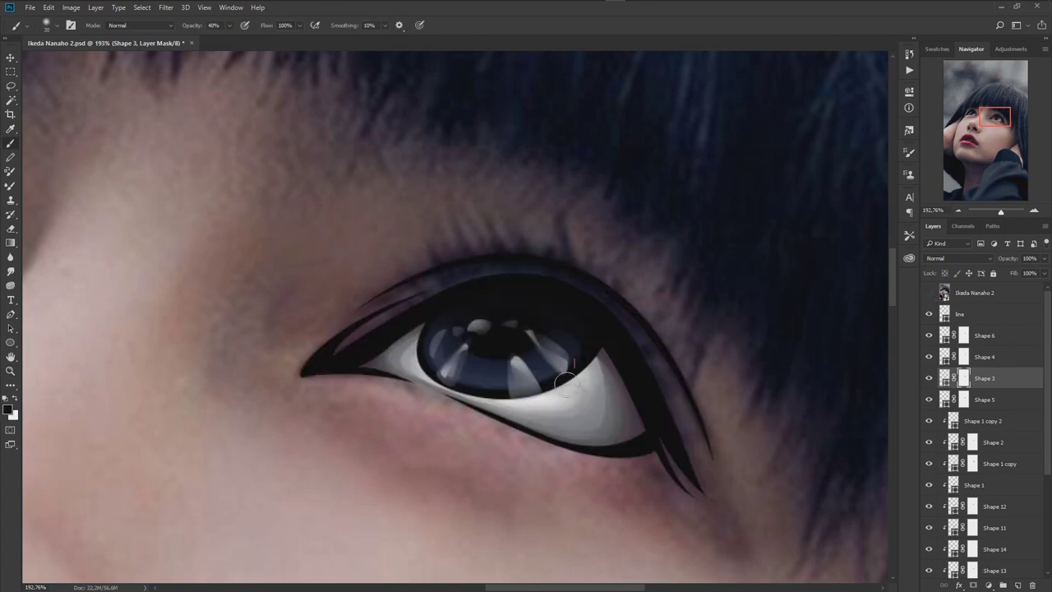
scroll(638, 398, "down", 3)
key("a")
scroll(586, 385, "up", 5)
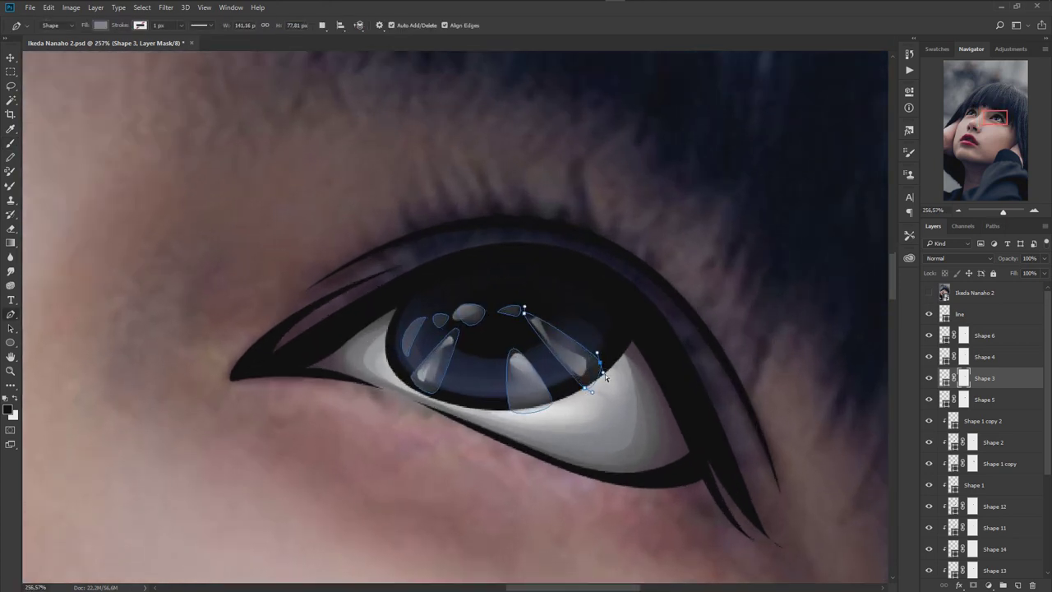
key("ctrl+0")
key("ctrl+s")
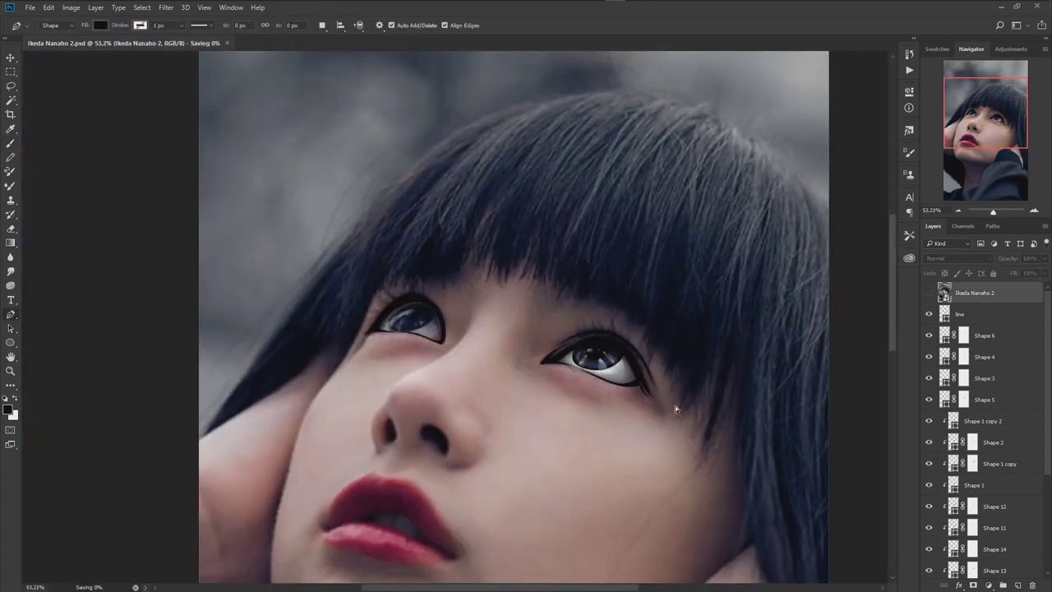
Zoom to the second eye and trace its black iris shape with the Pen
scroll(493, 341, "up", 1)
scroll(496, 283, "up", 3)
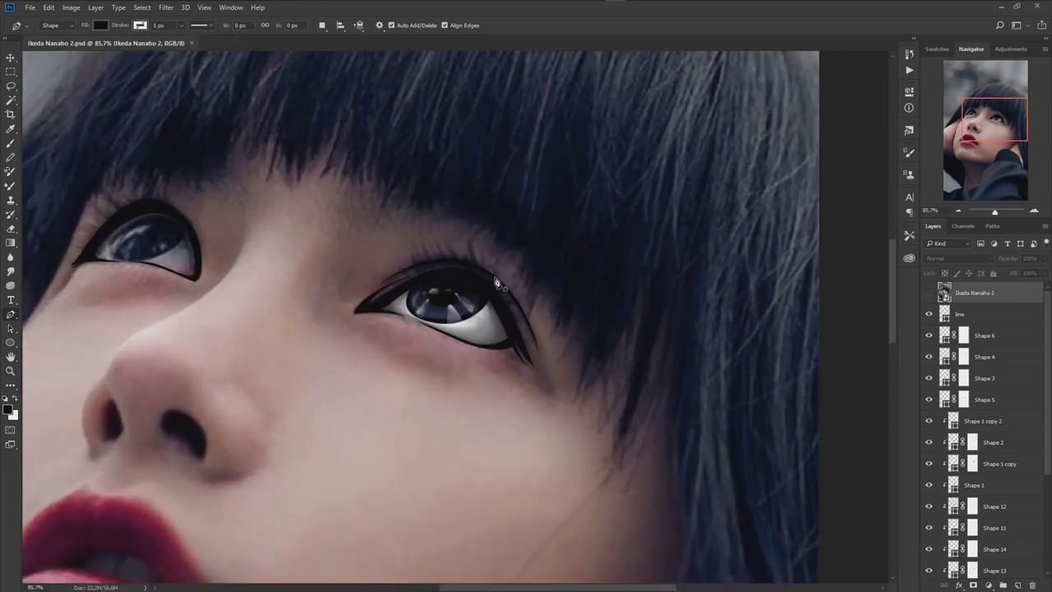
left_click_drag(459, 294, 503, 335)
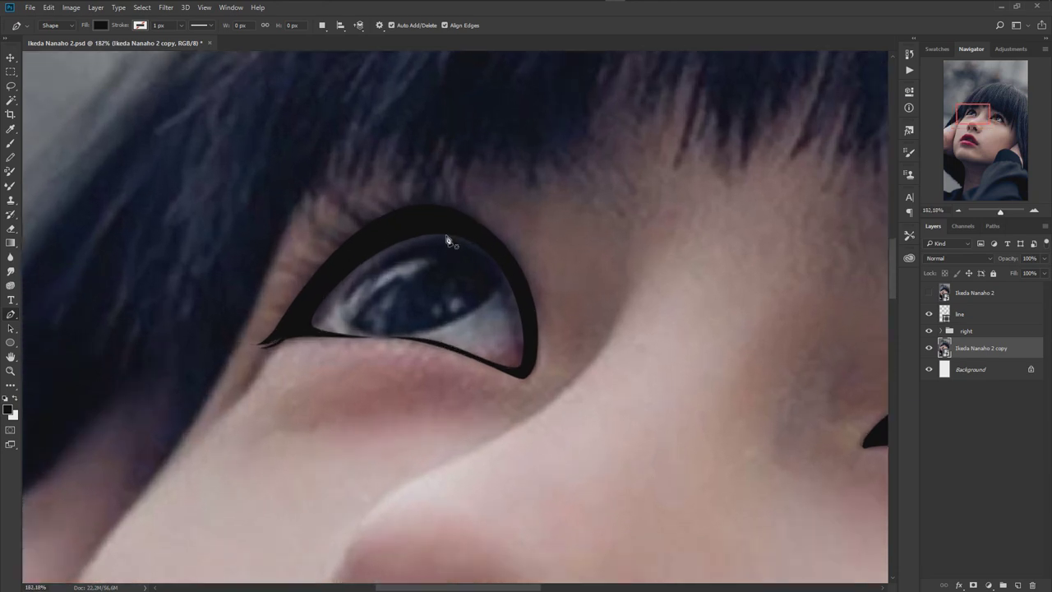
scroll(526, 329, "up", 3)
left_click(616, 475)
left_click_drag(594, 345, 552, 291)
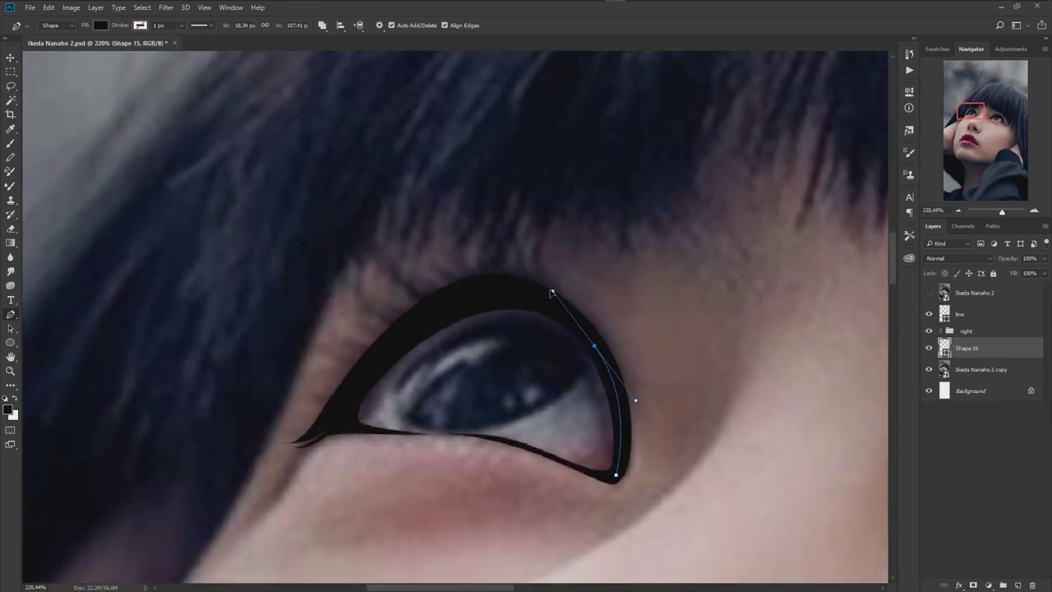
left_click_drag(430, 316, 384, 347)
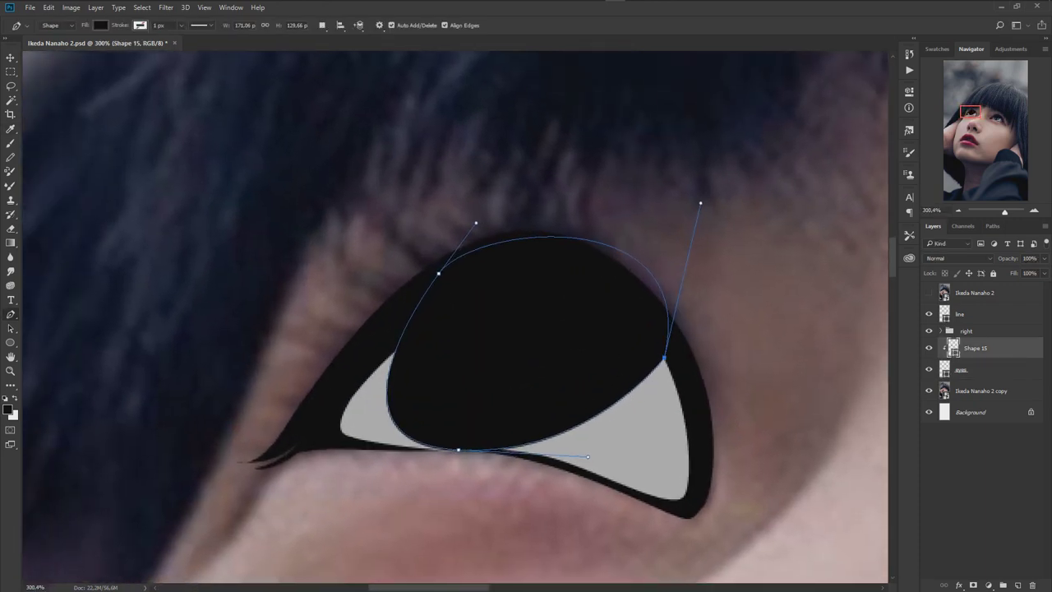
Duplicate the iris, resize the copy, and fill it dark navy
key("ctrl+j")
key("ctrl+t")
key("Return")
double_click(953, 348)
left_click(838, 172)
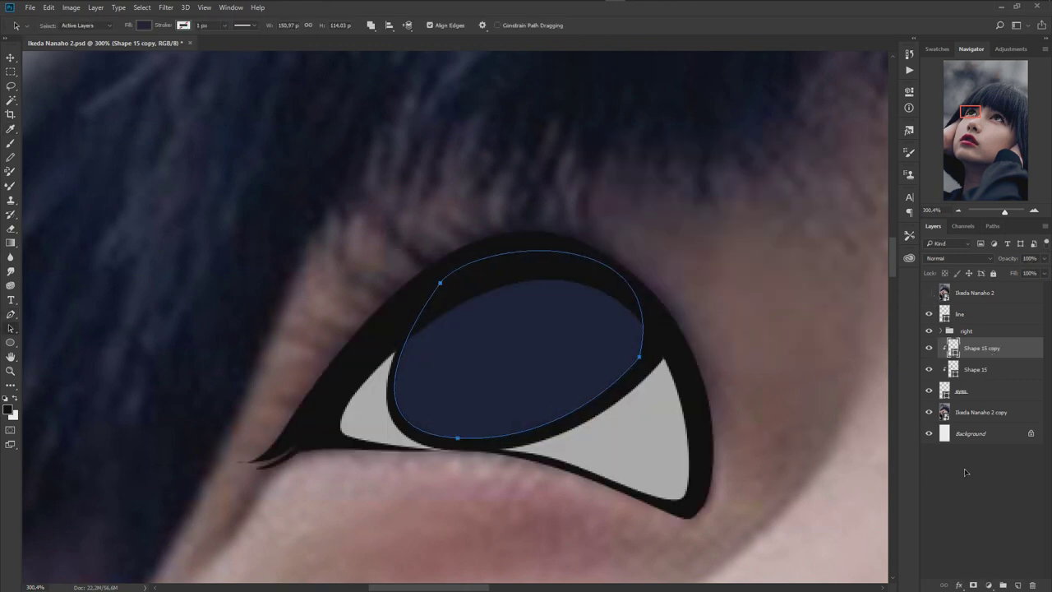
Duplicate the iris into a smaller black pupil
scroll(524, 404, "down", 3)
scroll(524, 405, "up", 2)
key("ctrl+j")
key("alt+BackSpace")
key("ctrl+t")
left_click_drag(643, 396, 604, 369)
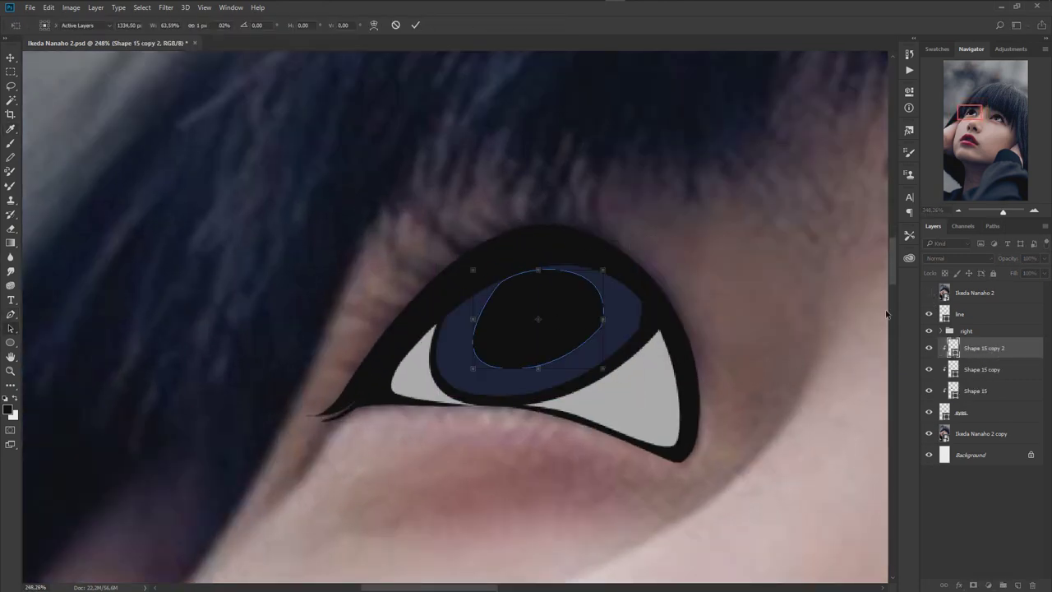
key("Return")
Select the navy iris layer and trace a crescent shape over the iris
key("a")
left_click(982, 370)
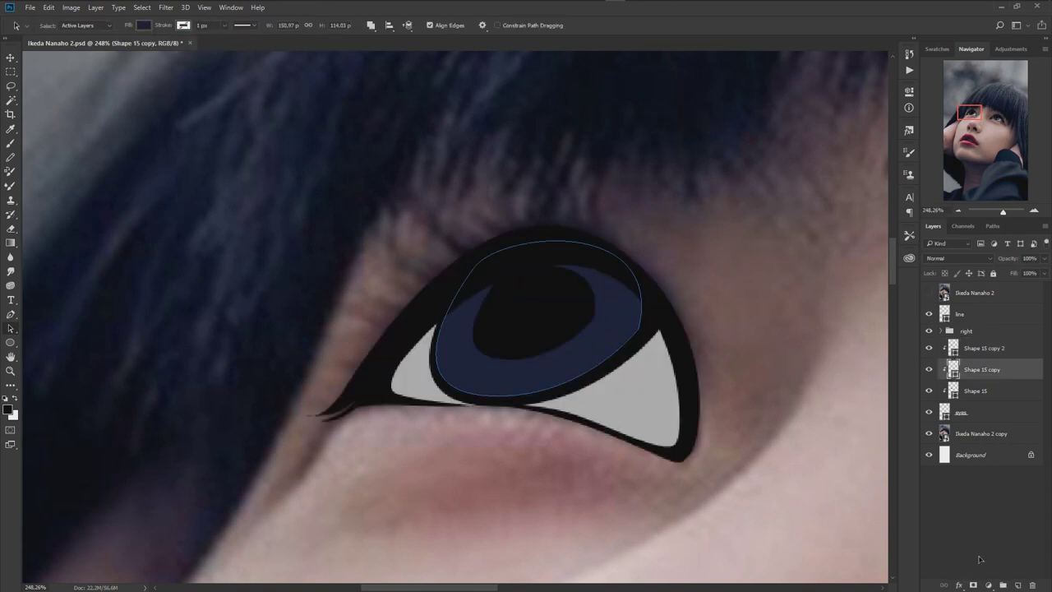
key("p")
key("ctrl+plus")
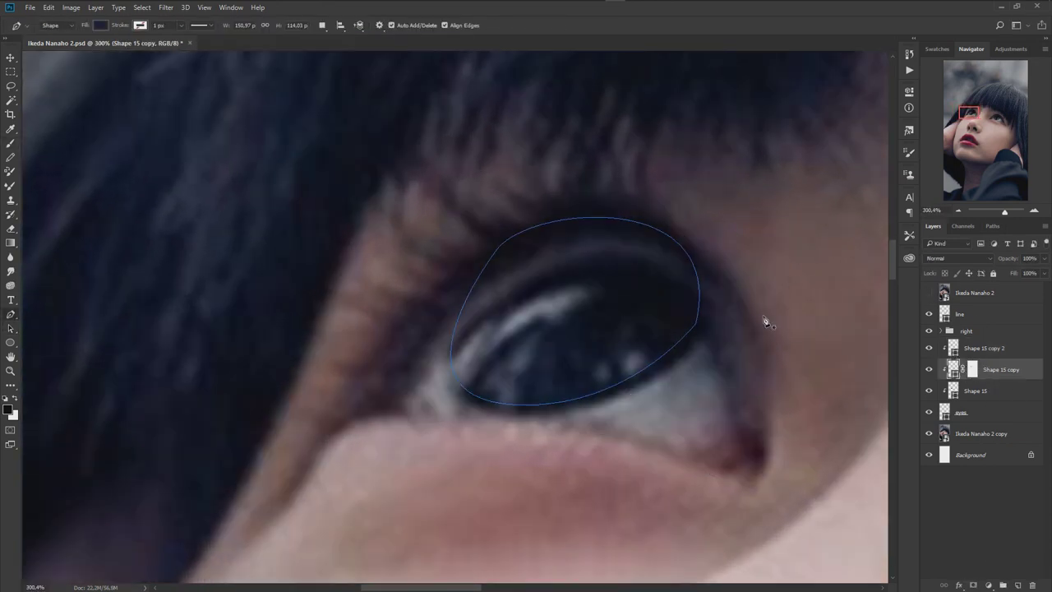
left_click(497, 288)
left_click(526, 359)
left_click(634, 326)
left_click(541, 405)
Give the crescent a lighter fill, mask it and brush it softly into the iris
double_click(953, 369)
left_click(838, 172)
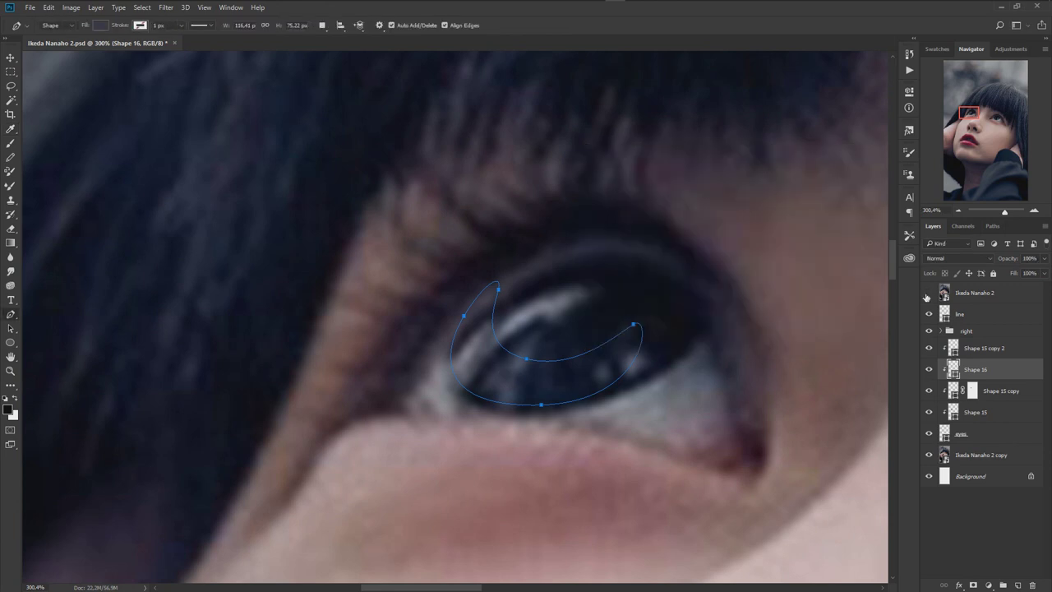
left_click(929, 293)
double_click(953, 369)
left_click(839, 172)
left_click(974, 585)
key("b")
left_click_drag(537, 277, 526, 301)
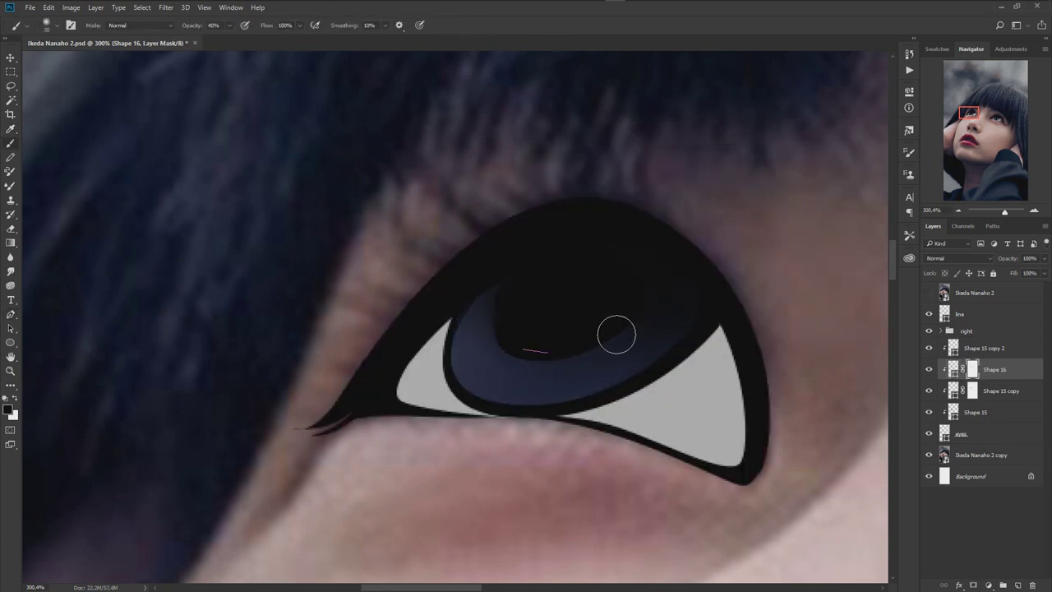
Trace two highlight streaks combined into one shape inside the iris
key("p")
key("ctrl+minus")
left_click(929, 293)
key("ctrl+plus")
left_click(593, 314)
left_click(604, 342)
left_click(612, 375)
left_click(322, 25)
left_click(349, 51)
left_click(580, 335)
left_click(503, 311)
left_click(573, 253)
left_click_drag(389, 402, 381, 334)
Draw another crescent highlight with a lighter fill and move it higher in the stack
left_click(573, 257)
key("ctrl+minus")
left_click(356, 331)
left_click_drag(536, 250, 616, 273)
left_click(370, 298)
left_click(356, 330)
double_click(954, 369)
left_click(512, 310)
left_click(839, 172)
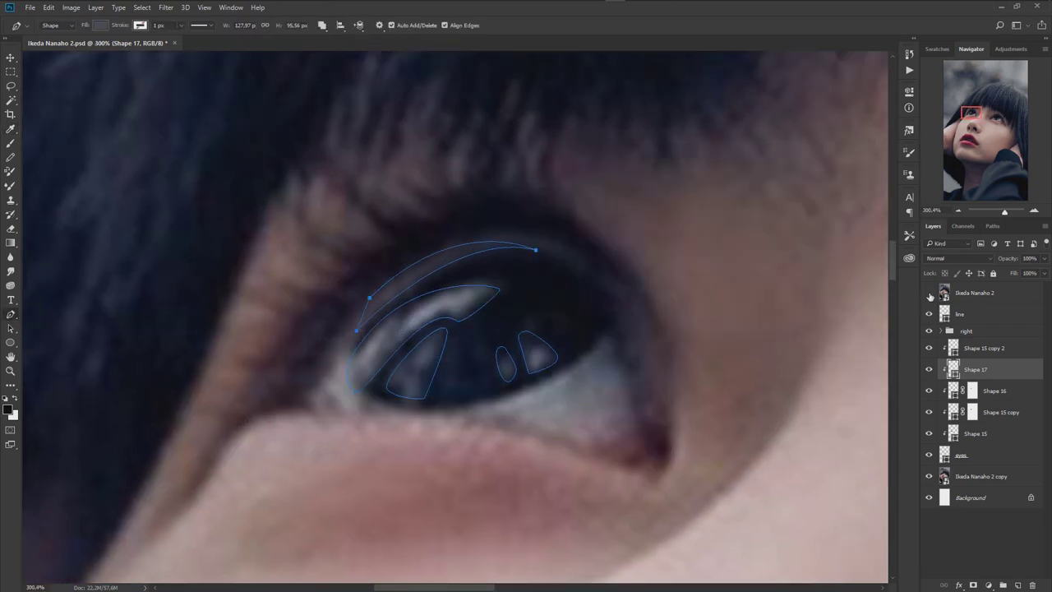
left_click(930, 293)
left_click_drag(976, 369, 976, 348)
Mask the highlight layer and paint away its hard edges
left_click(973, 585)
key("b")
left_click_drag(534, 320, 526, 362)
scroll(485, 287, "up", 1)
left_click_drag(485, 287, 587, 341)
mouse_move(559, 210)
left_mouse_down()
mouse_move(411, 271)
mouse_move(328, 411)
left_mouse_up()
left_click_drag(563, 369, 518, 403)
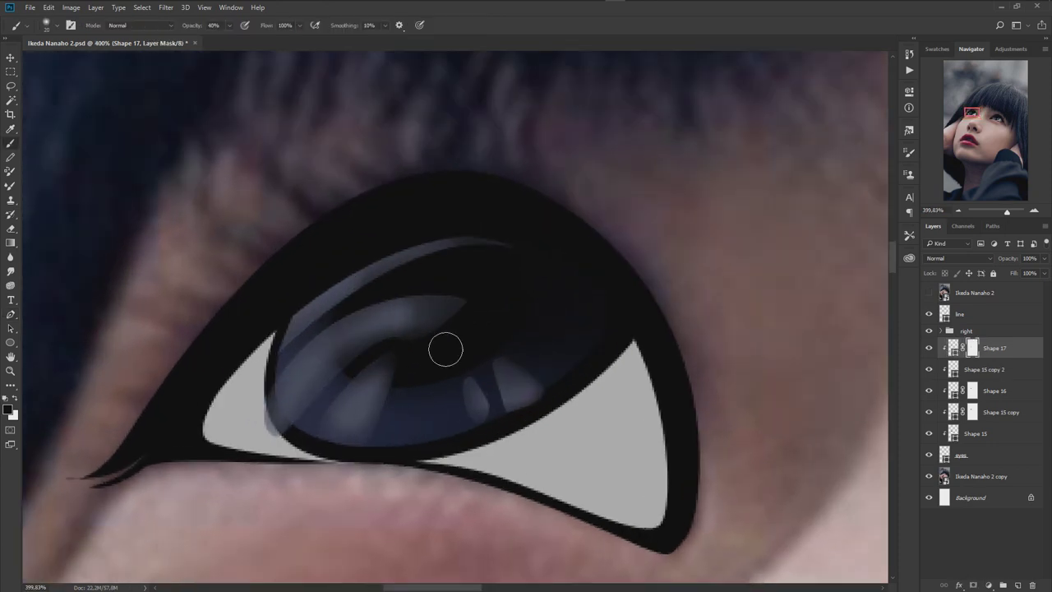
Show the photo again and begin a small oval reflection near the pupil
left_click(930, 293)
key("p")
left_click(505, 376)
left_click(518, 420)
left_click(505, 376)
scroll(539, 395, "up", 1)
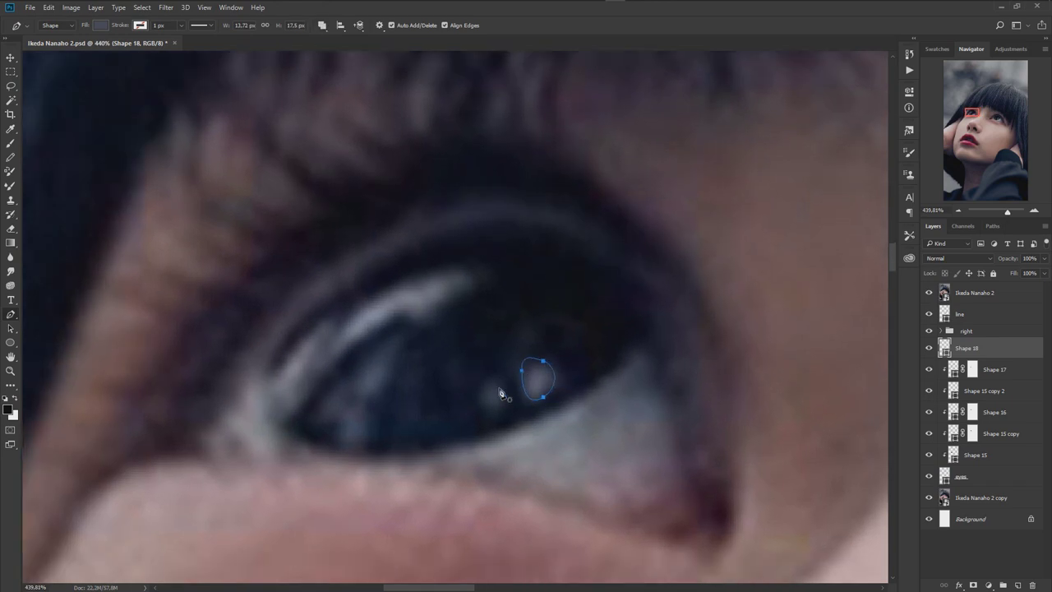
Draw small reflection shapes inside the second iris, curving one along the iris edge
left_click(492, 383)
left_click(487, 409)
scroll(524, 349, "left", 2)
left_click_drag(383, 381, 436, 326)
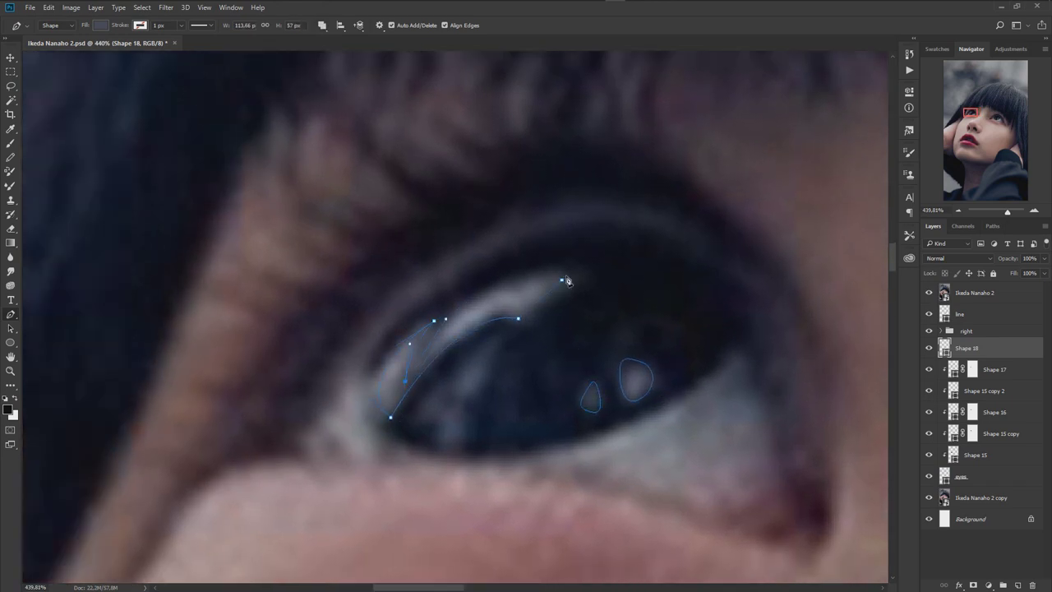
scroll(418, 414, "down", 2)
Hide and reshow the photo to check the reflections, then confirm the grey fill
left_click(930, 293)
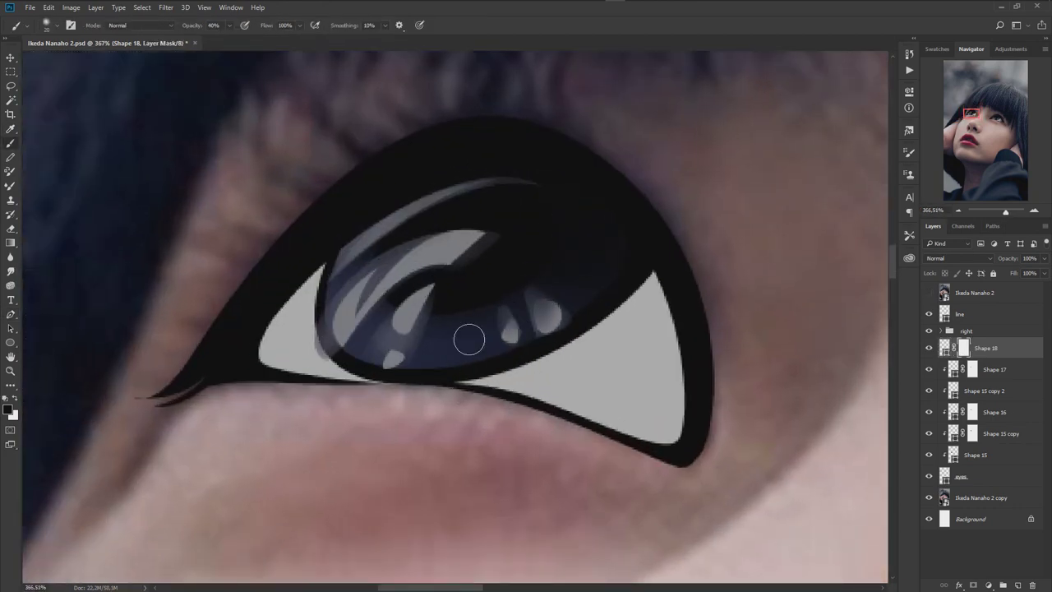
scroll(376, 324, "down", 3)
left_click(930, 292)
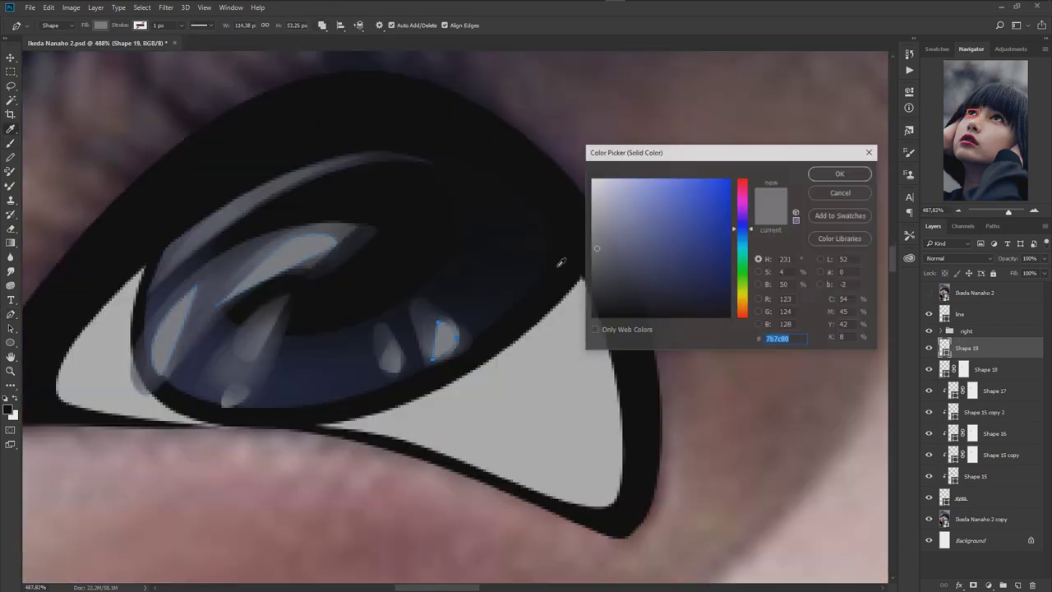
key("Return")
Mask-fade and widen the new reflection, then select the crescent highlight layer
left_click_drag(258, 293, 215, 275)
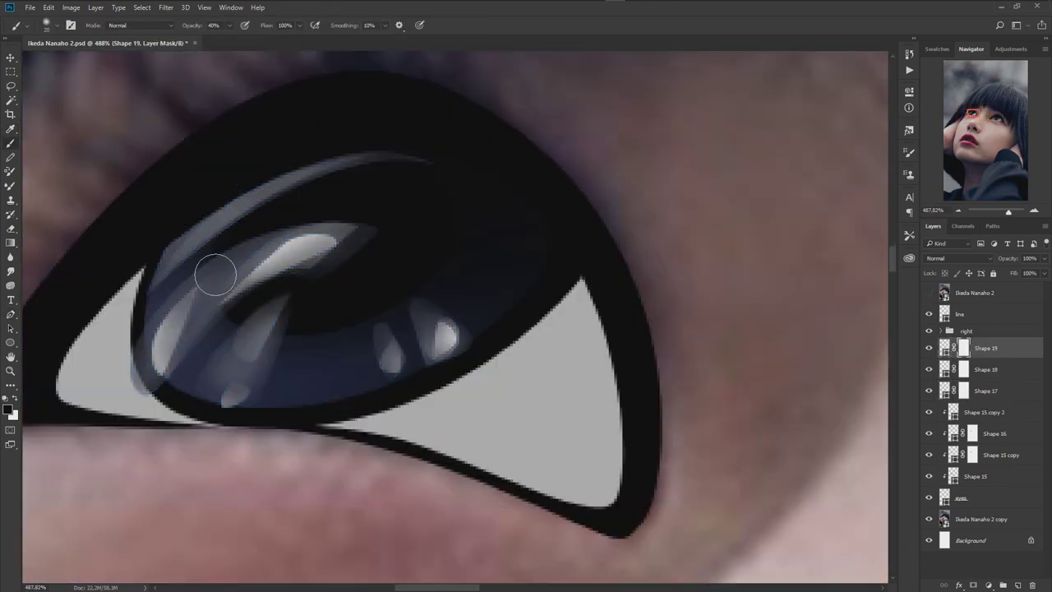
key("shift+Left")
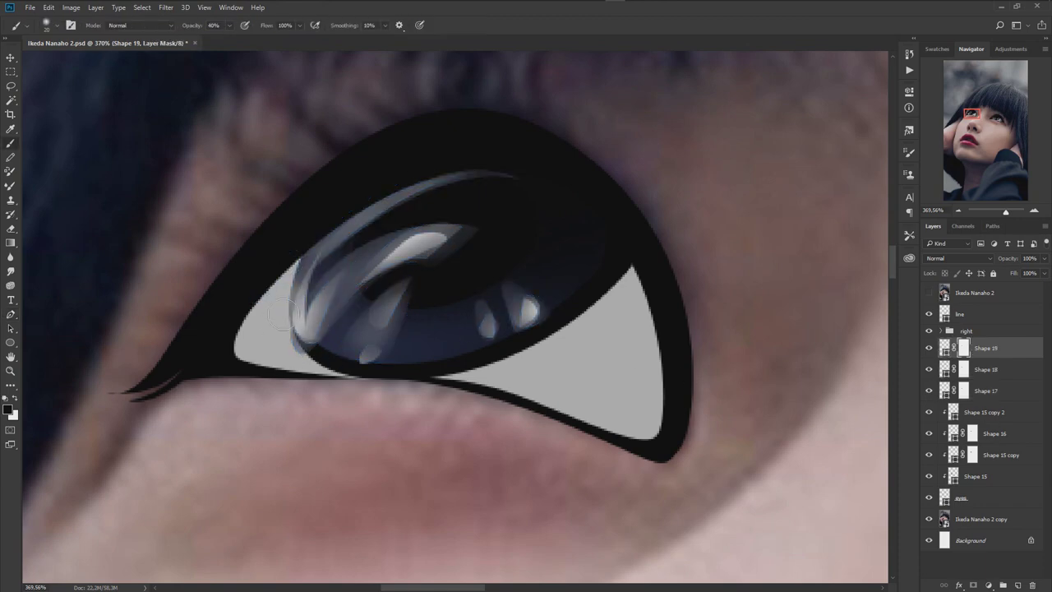
key("alt+bracketleft")
key("alt+bracketleft")
scroll(564, 381, "down", 2)
scroll(508, 336, "down", 4)
scroll(304, 307, "up", 6)
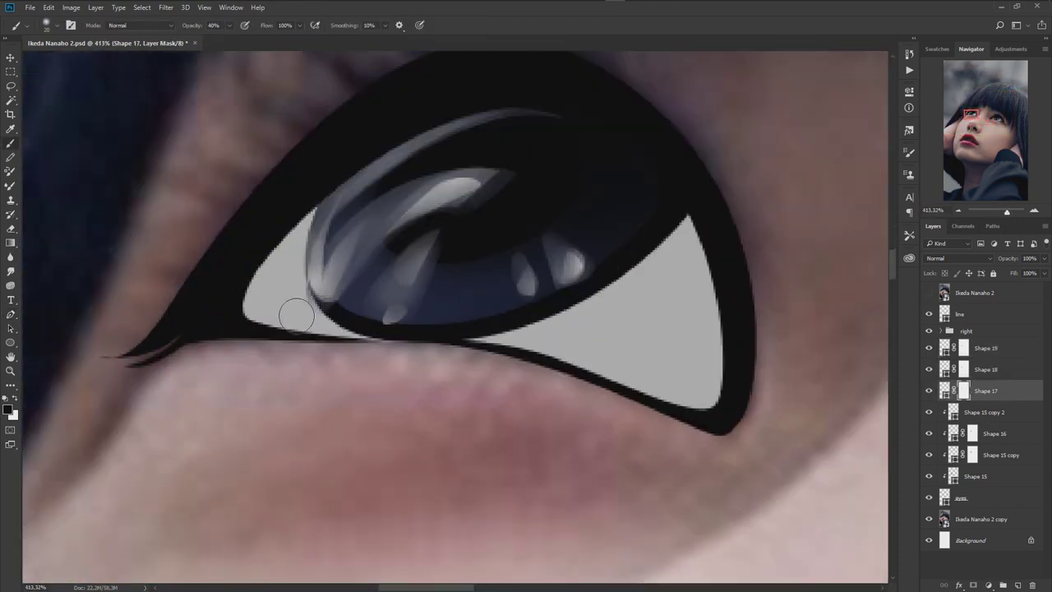
scroll(791, 347, "down", 2)
scroll(792, 348, "down", 2)
scroll(463, 355, "up", 4)
Return to the latest reflection layer and keep brushing its mask
key("p")
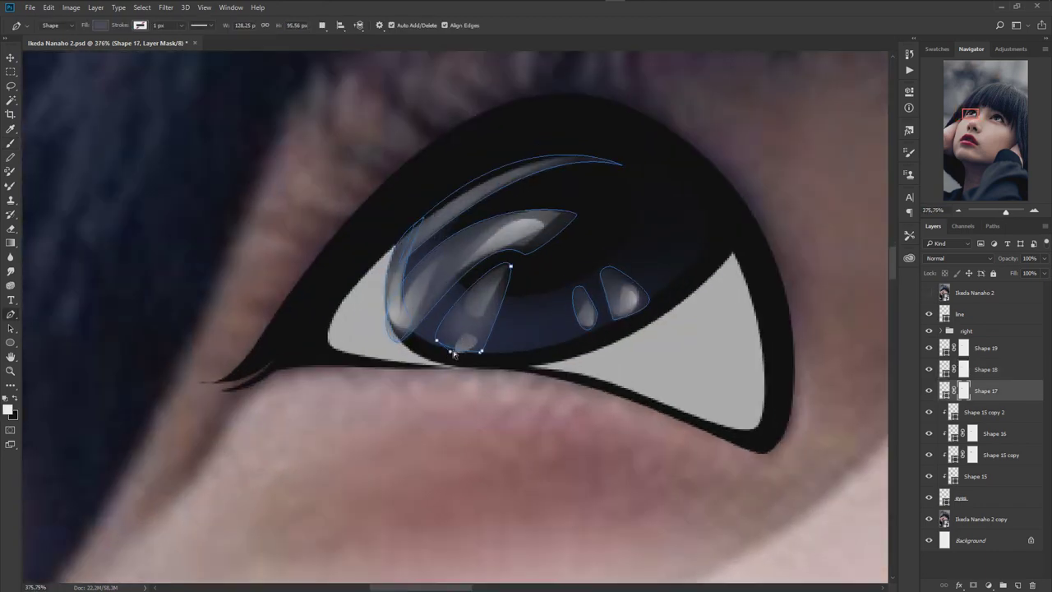
scroll(494, 356, "down", 2)
scroll(493, 356, "down", 2)
key("alt+bracketright")
key("alt+bracketright")
key("b")
scroll(446, 340, "up", 3)
scroll(543, 255, "up", 2)
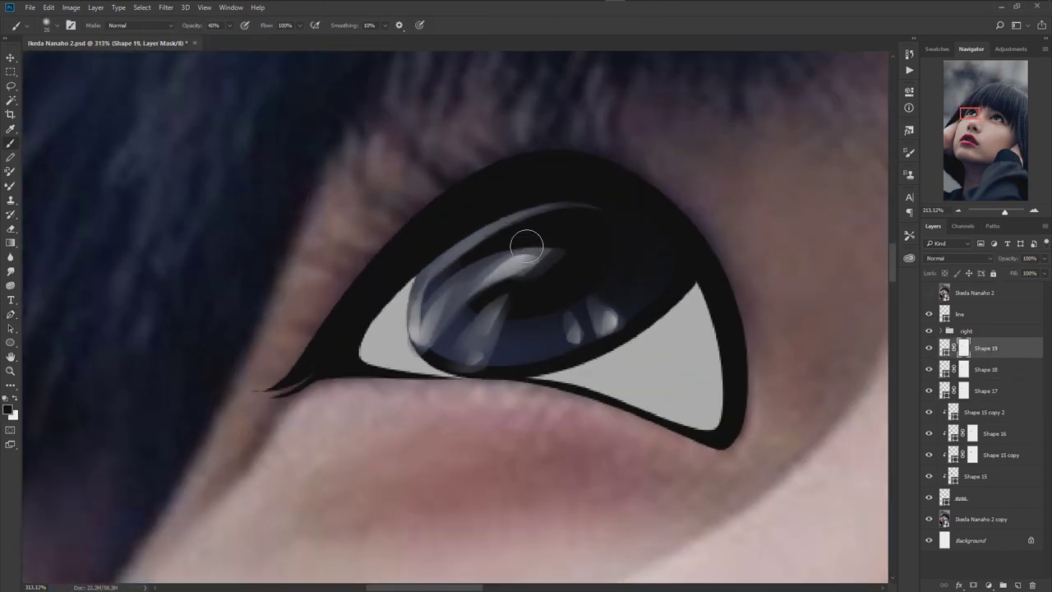
scroll(543, 255, "down", 3)
Begin tracing the Shape 20 outline along the second eye's lid
key("alt+bracketleft")
key("alt+bracketleft")
key("alt+bracketleft")
key("p")
scroll(460, 329, "up", 3)
left_click(388, 350)
left_click(520, 379)
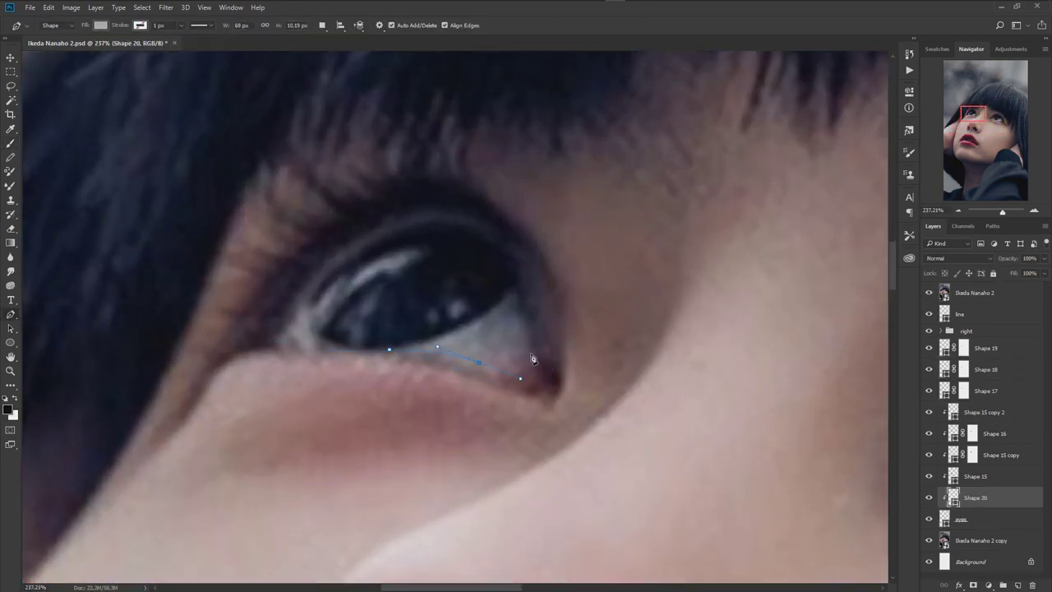
Fill the second eye's outline shape with black
double_click(953, 497)
left_click(839, 171)
left_click(974, 585)
key("b")
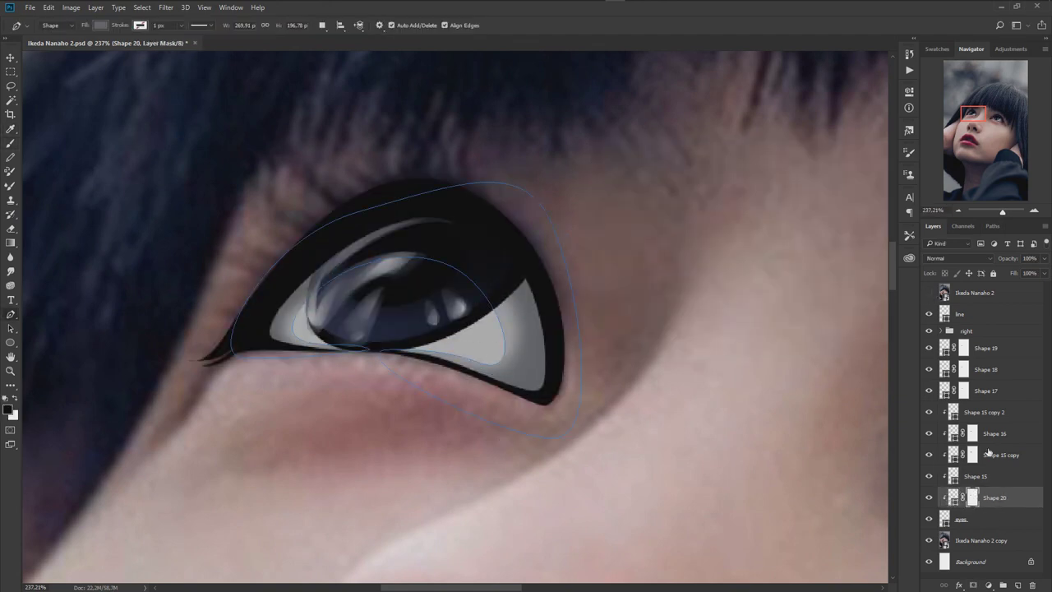
key("p")
Trace the eye white with a grey sampled from the photo, placed below the outline
left_click(391, 350)
double_click(954, 498)
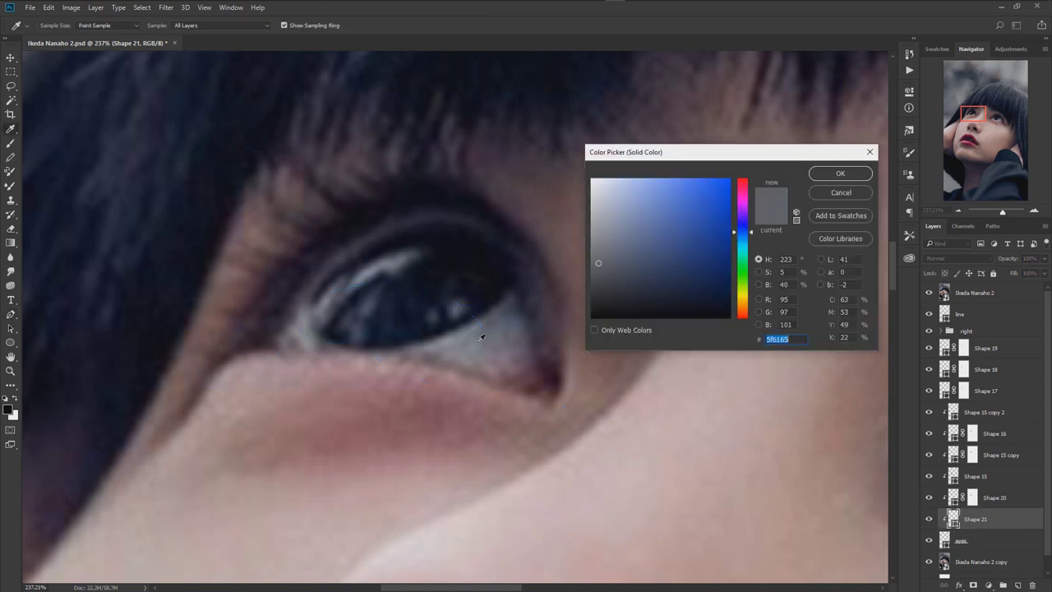
left_click(838, 171)
key("ctrl+bracketleft")
left_click(974, 585)
key("b")
key("p")
Add a lighter grey shading shape along the lower lid and mask-reveal its light area
left_click(391, 349)
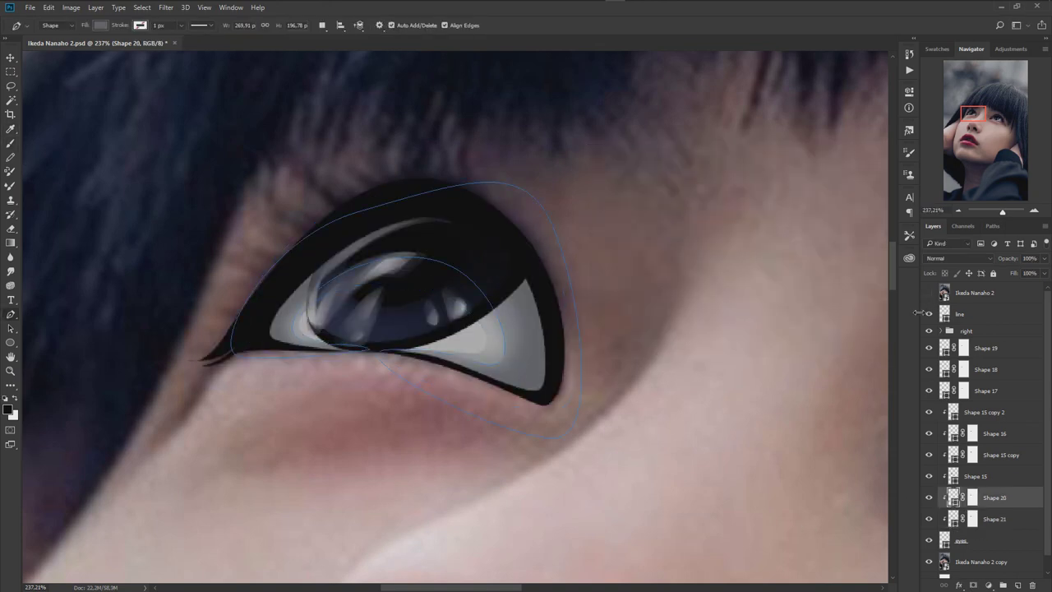
left_click_drag(493, 361, 527, 371)
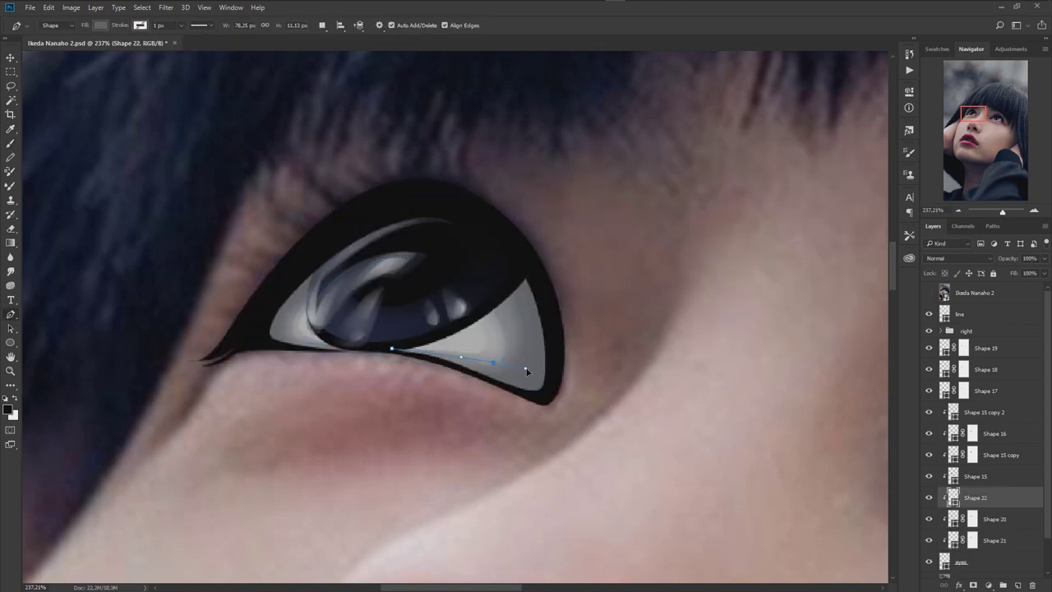
left_click(391, 349)
double_click(953, 497)
left_click(838, 171)
left_click(974, 585)
key("b")
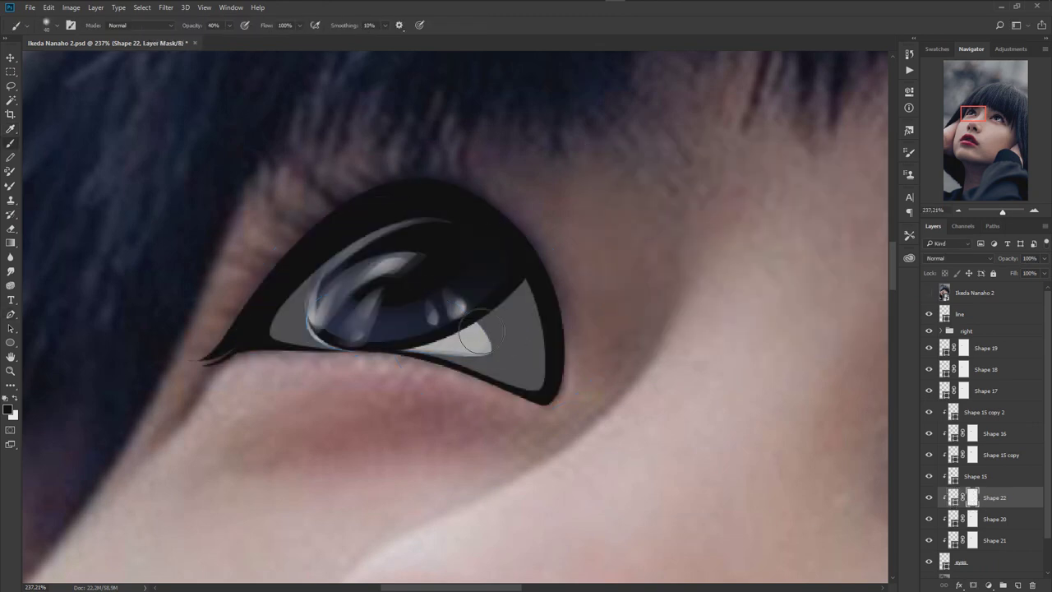
left_click_drag(477, 335, 510, 339)
Draw a pink shape at the second eye's corner and start another corner shape's fill
key("p")
left_click(449, 362)
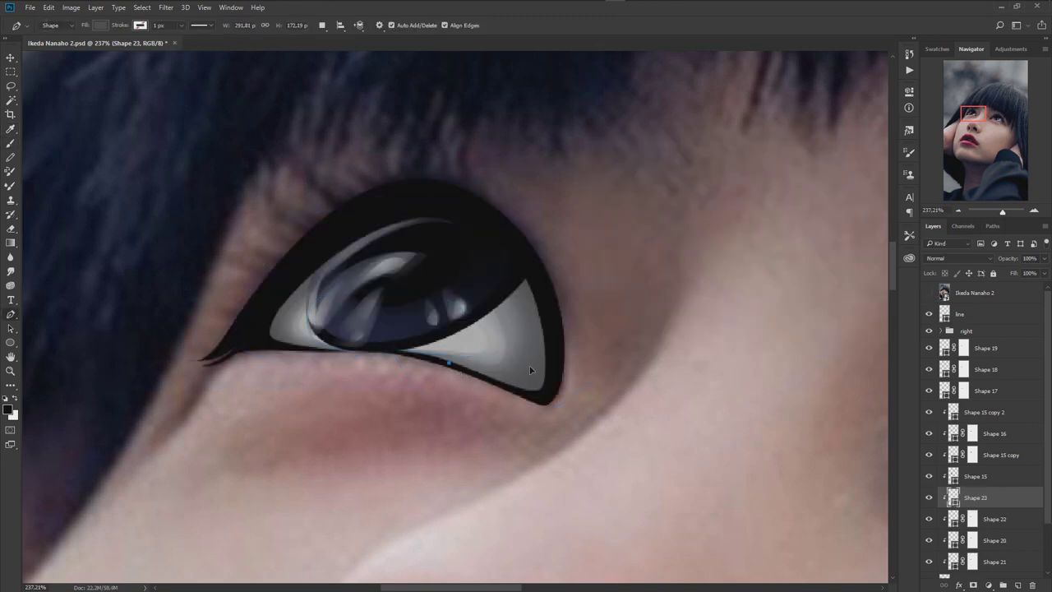
left_click(304, 288)
left_click(449, 362)
double_click(954, 497)
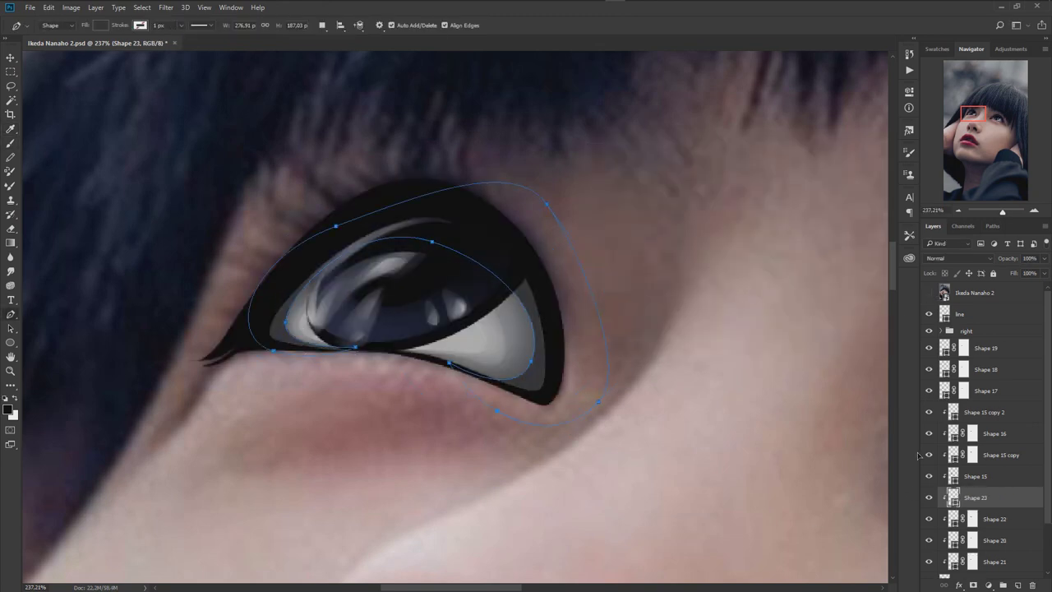
left_click(841, 174)
left_click(974, 585)
key("b")
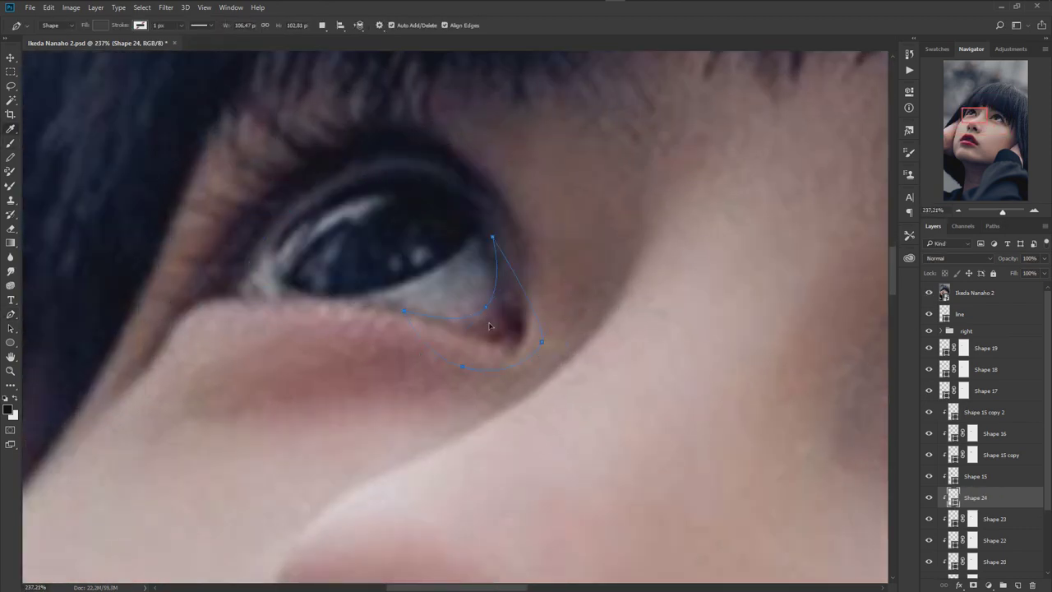
left_click(494, 239)
left_click(499, 236)
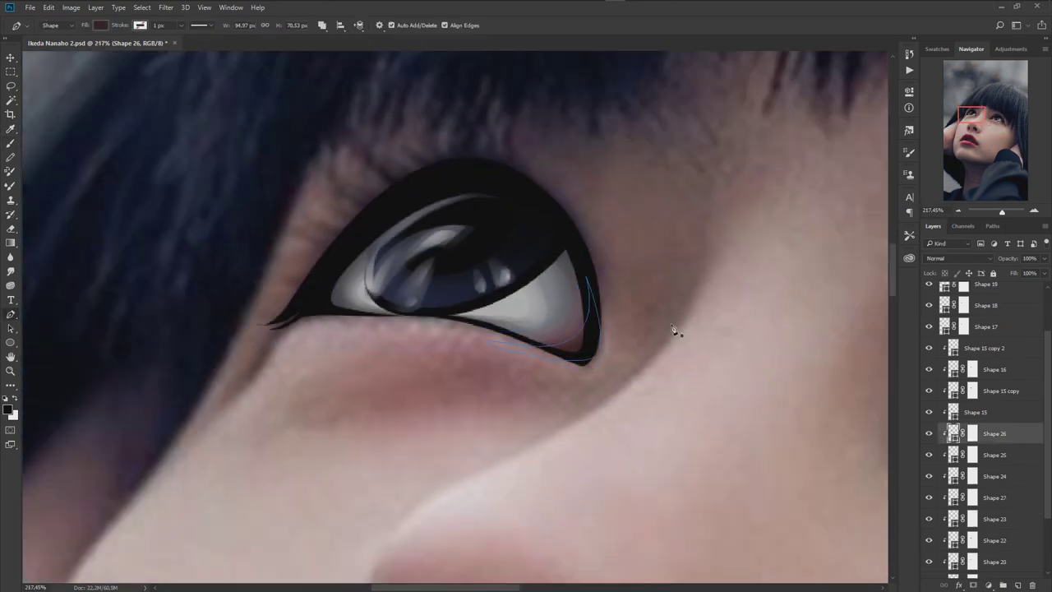
double_click(954, 433)
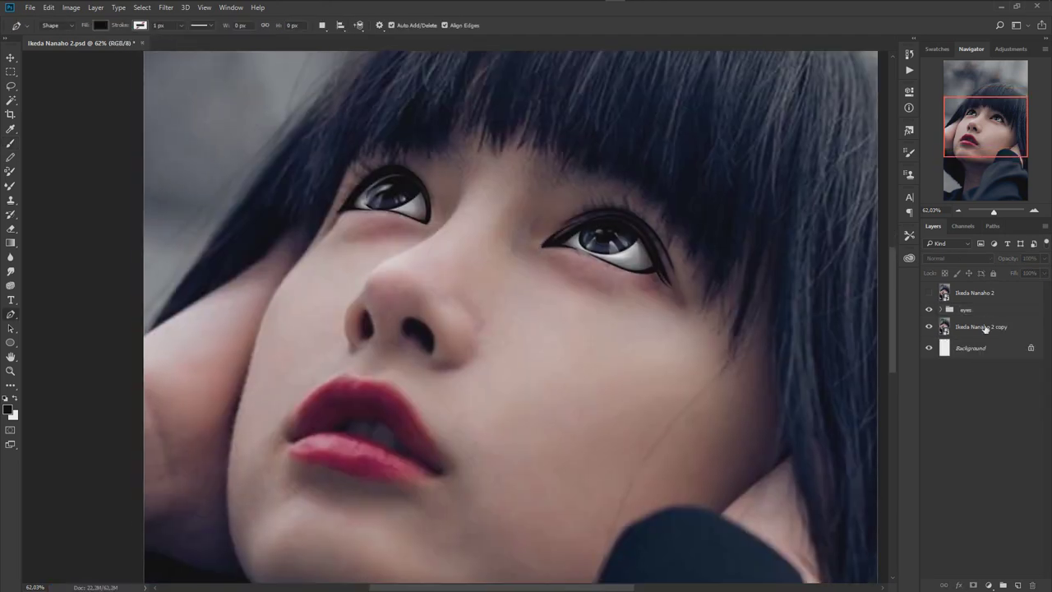
Hide the photo copy layer and pan so both drawn eyes stand alone on white
left_click(979, 327)
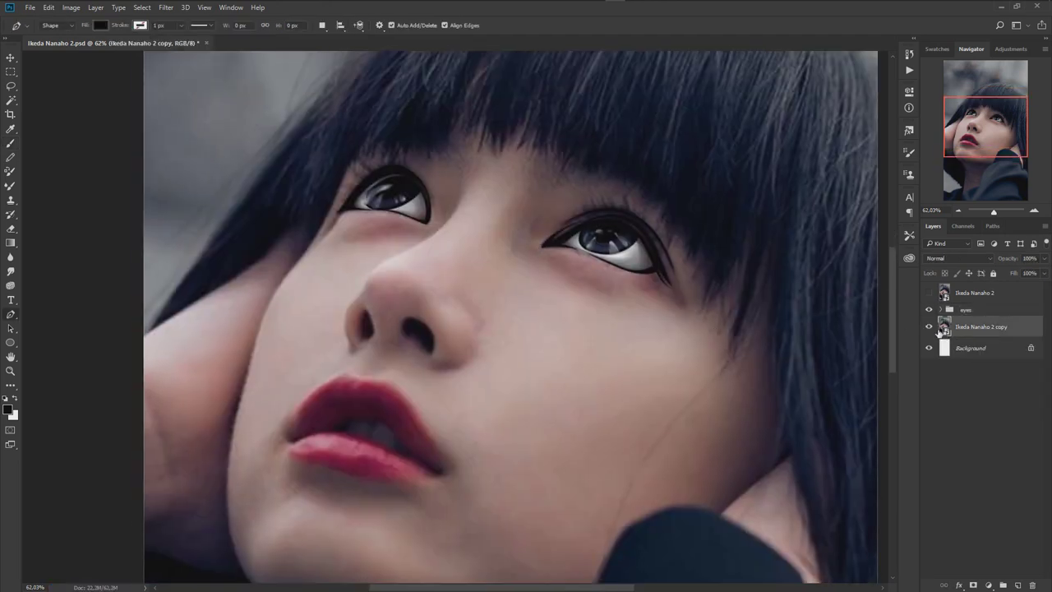
left_click(930, 327)
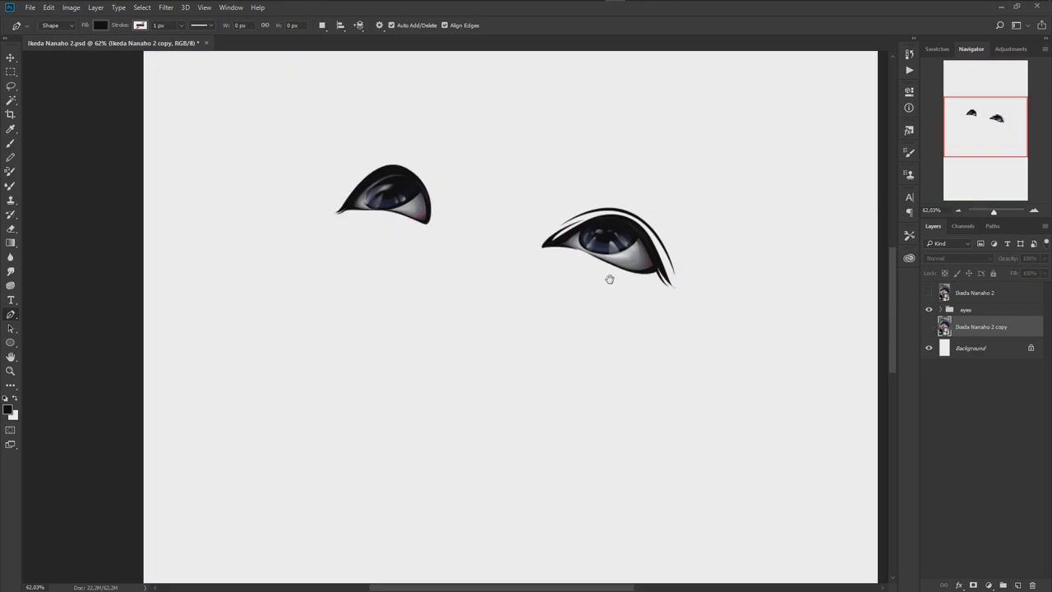
left_click_drag(519, 218, 561, 303)
scroll(520, 255, "up", 3)
scroll(510, 277, "up", 2)
scroll(451, 214, "up", 2)
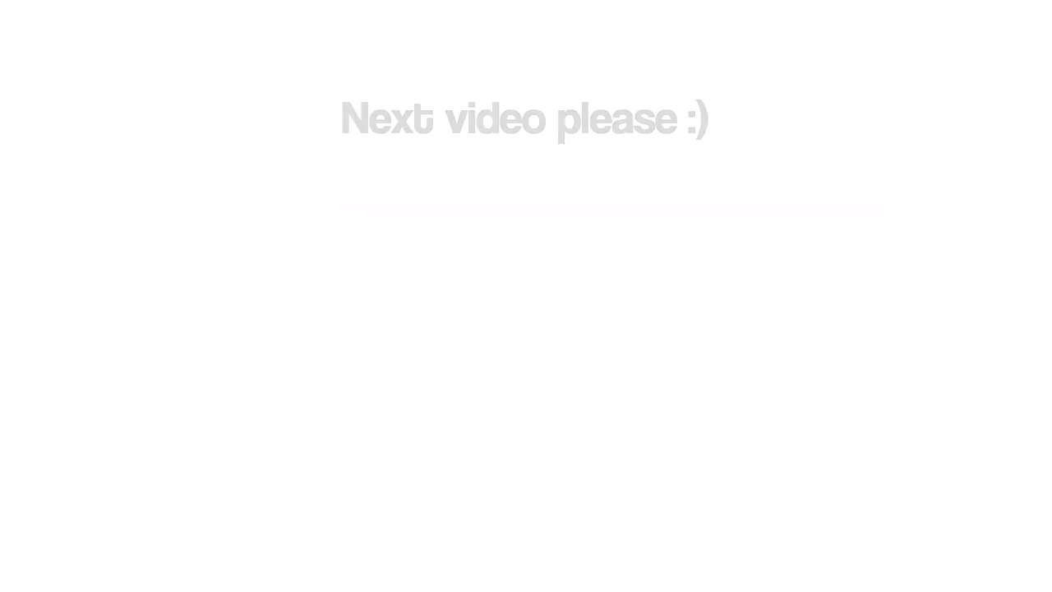